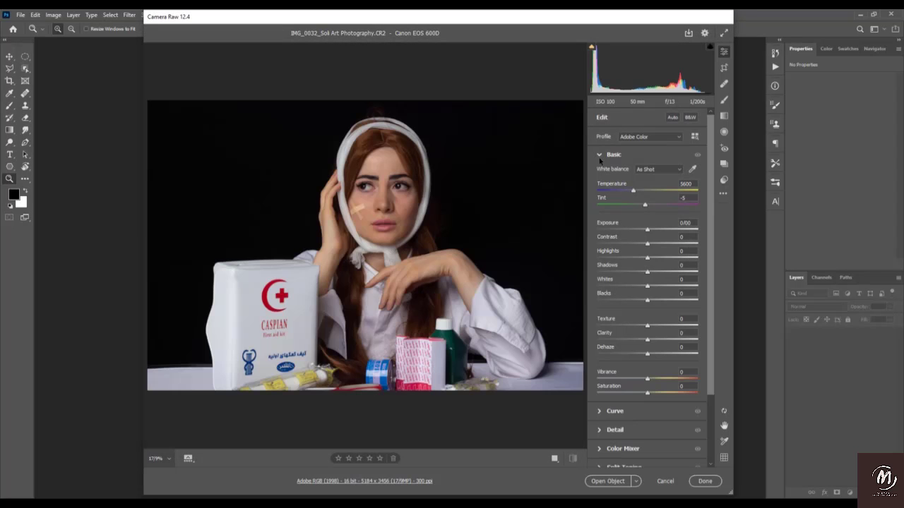
# Confirm workflow options Adobe RGB (1998), 16 Bits/Channel, 300 pixels/inch and Open in Photoshop as Smart Objects, and open the raw photo as an object
pyautogui.click(599, 159)
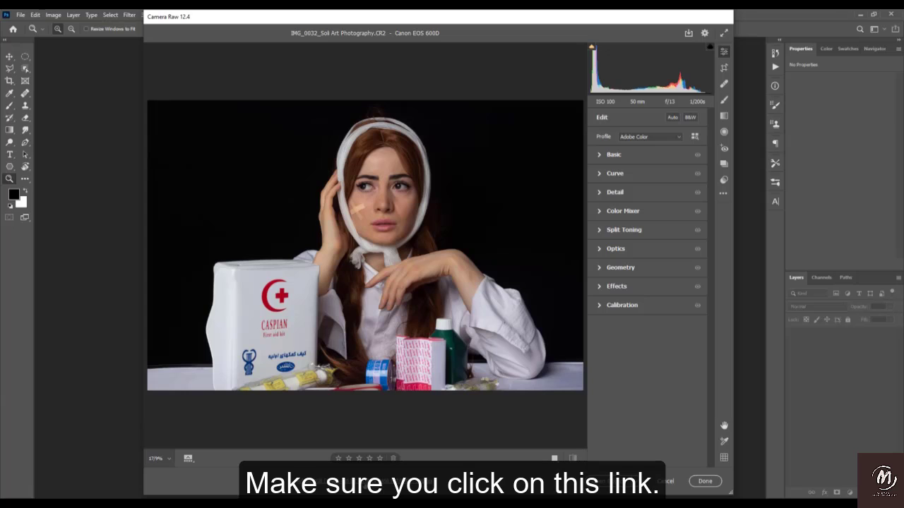
pyautogui.click(365, 483)
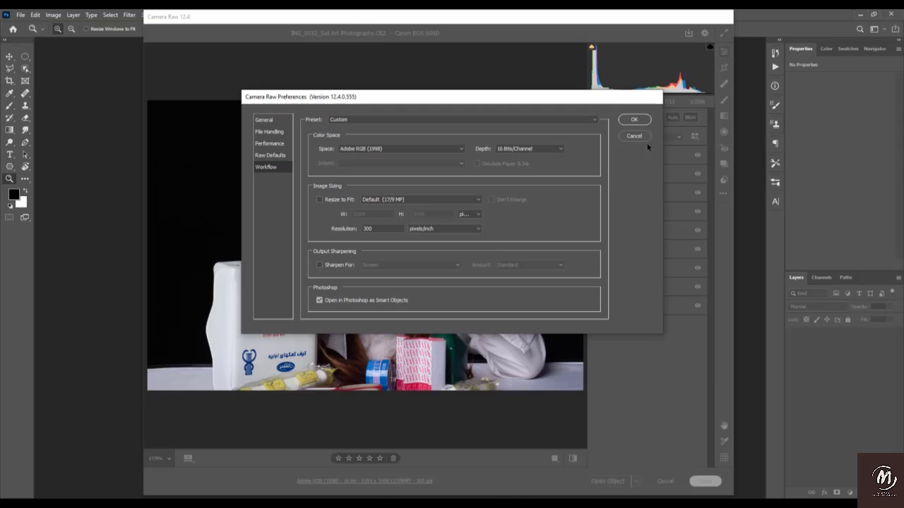
pyautogui.click(639, 123)
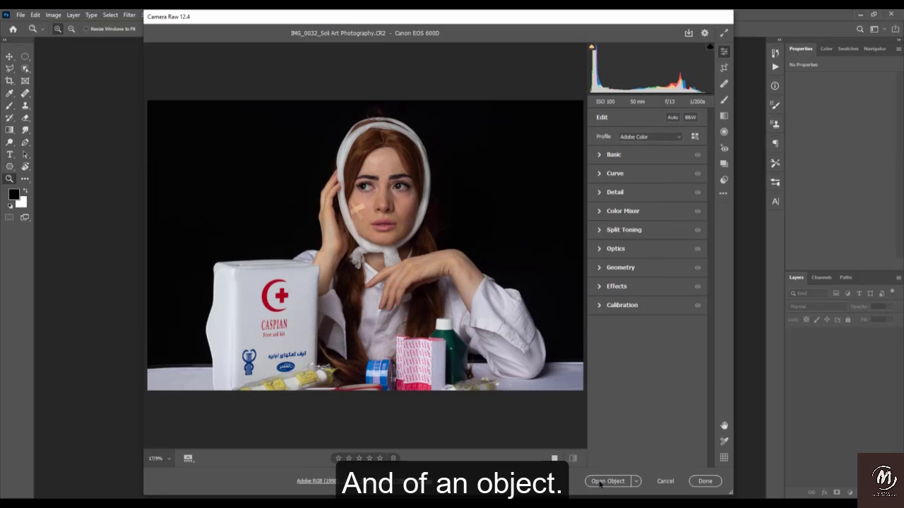
pyautogui.click(606, 482)
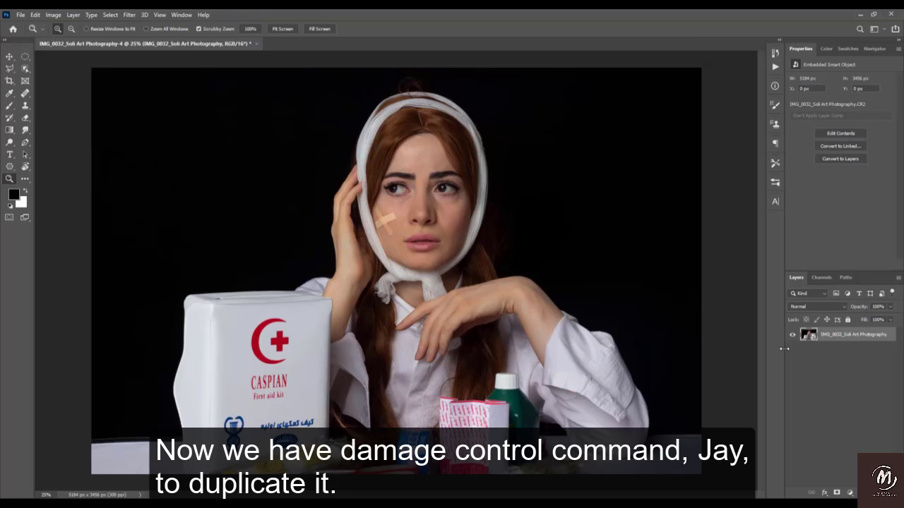
# Duplicate the photo's smart object layer and open the copy's raw Basic adjustments with a side-by-side before/after comparison of the face
pyautogui.hotkey('ctrl', 'j')
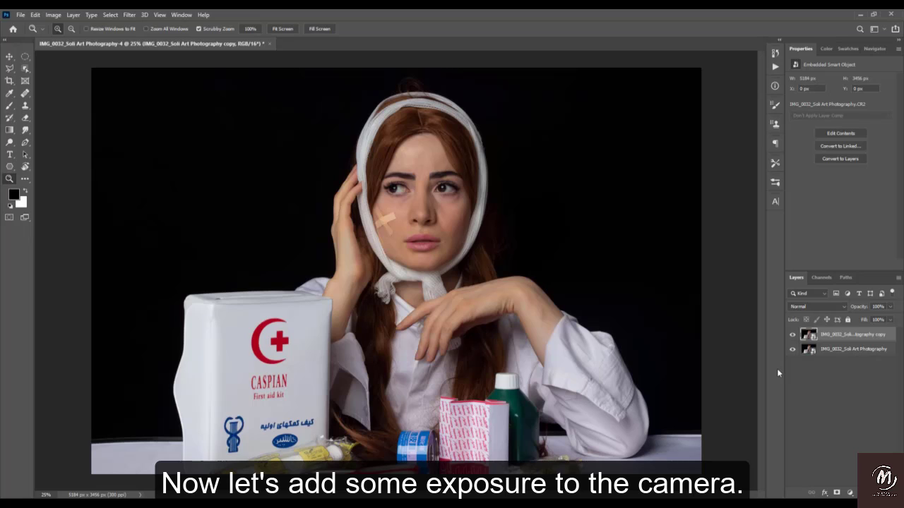
pyautogui.doubleClick(813, 339)
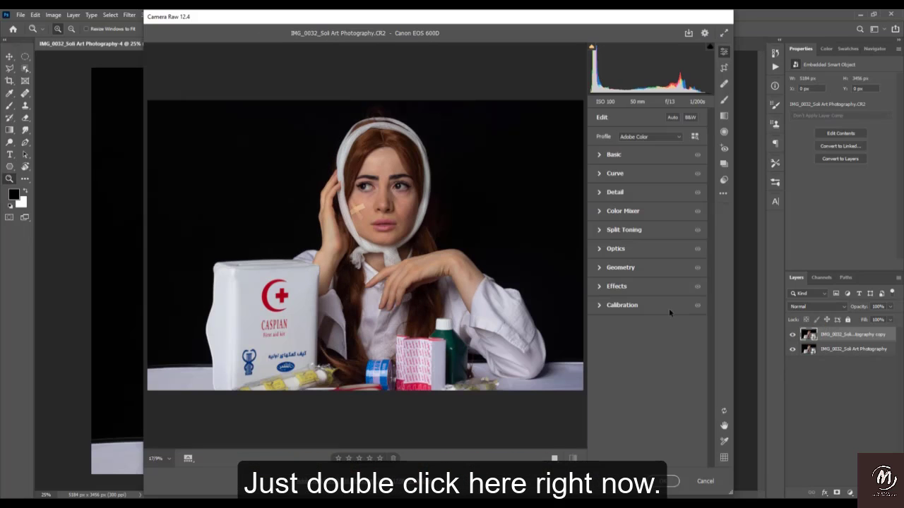
pyautogui.click(599, 155)
pyautogui.scroll(3, 431, 177)
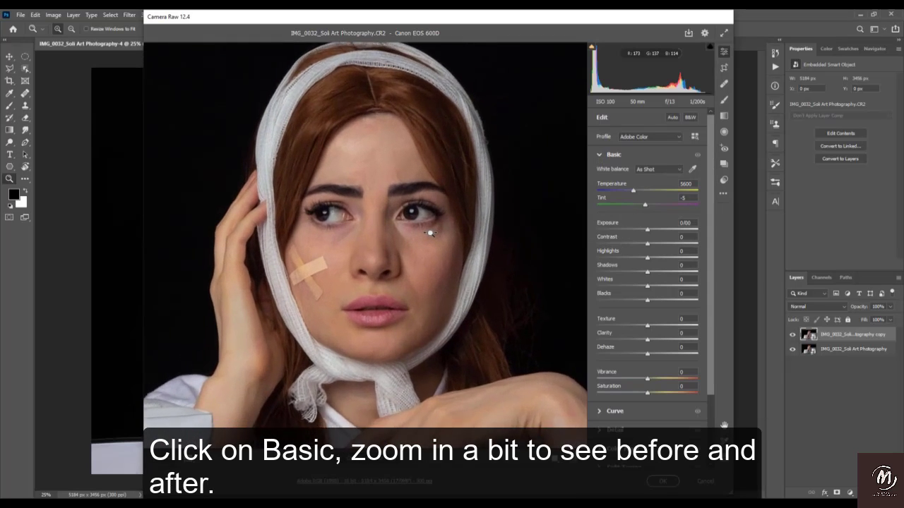
pyautogui.scroll(2, 430, 233)
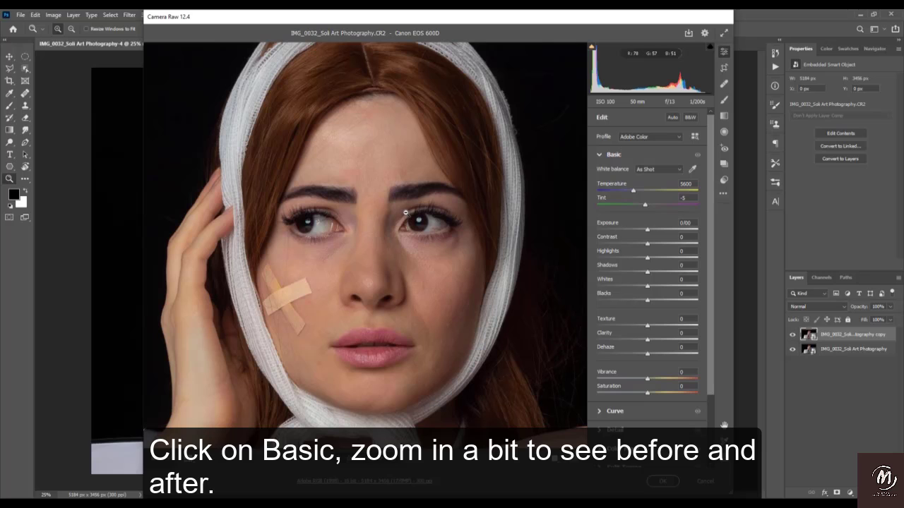
pyautogui.click(555, 458)
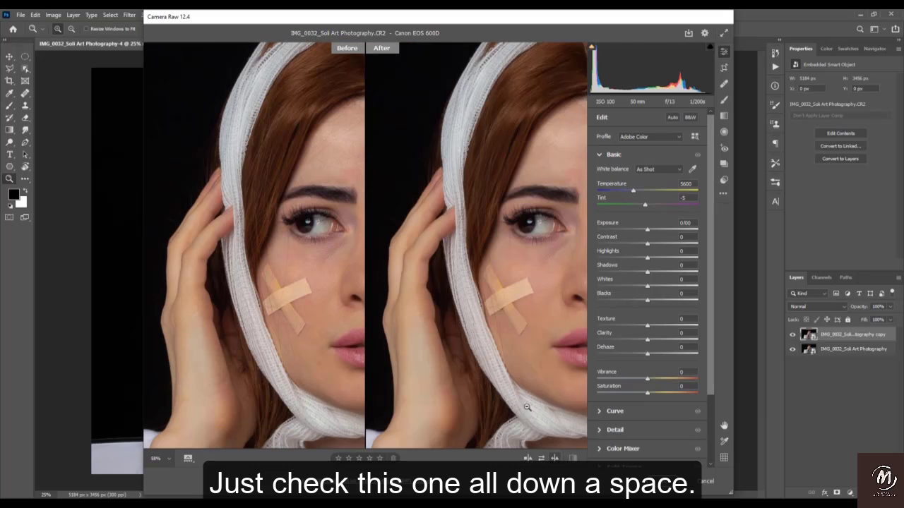
pyautogui.moveTo(529, 271); pyautogui.dragTo(440, 262)
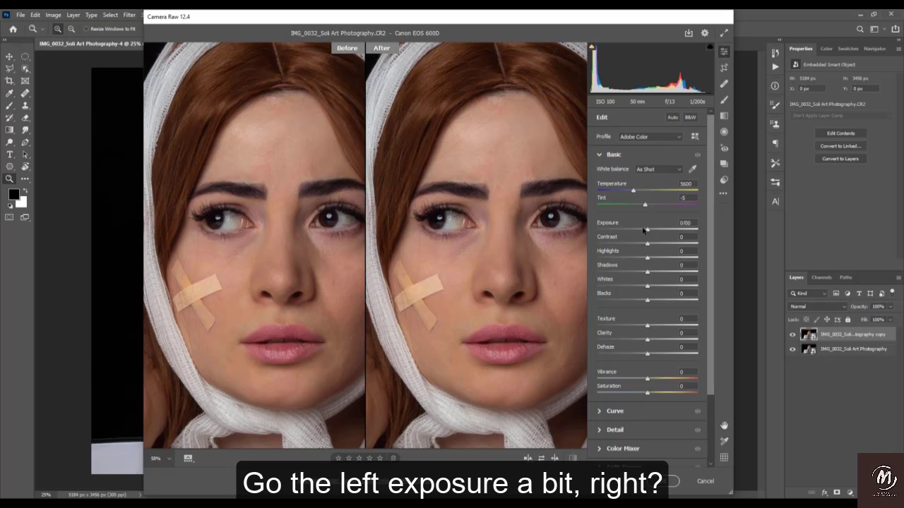
# Set the copy's Exposure to +0.35, Texture to +9 and Clarity to +8, and apply the raw adjustments
pyautogui.moveTo(646, 231); pyautogui.dragTo(651, 234)
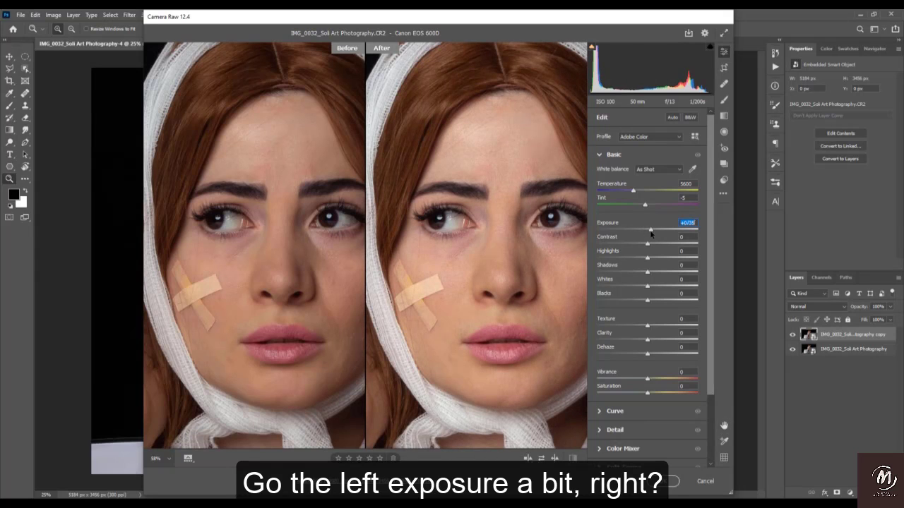
pyautogui.moveTo(499, 256); pyautogui.dragTo(500, 232)
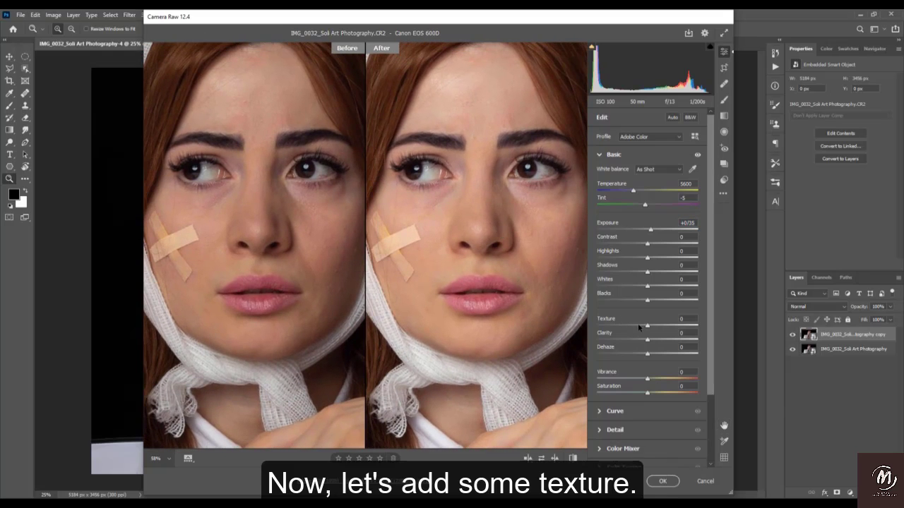
pyautogui.moveTo(650, 329); pyautogui.dragTo(651, 342)
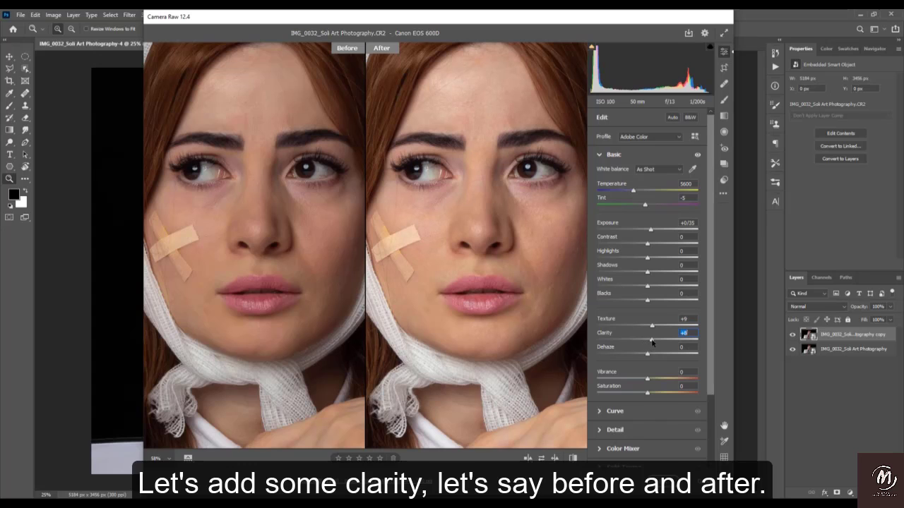
pyautogui.moveTo(447, 266); pyautogui.dragTo(469, 290)
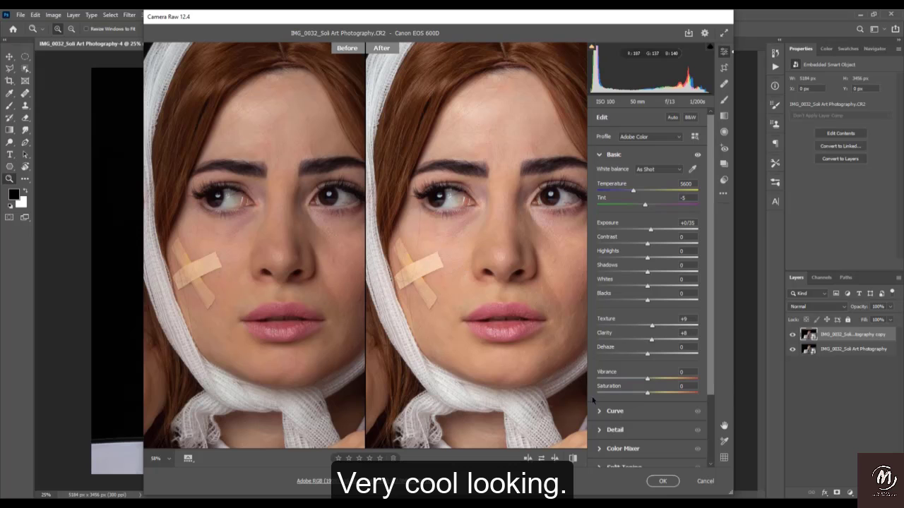
pyautogui.click(662, 481)
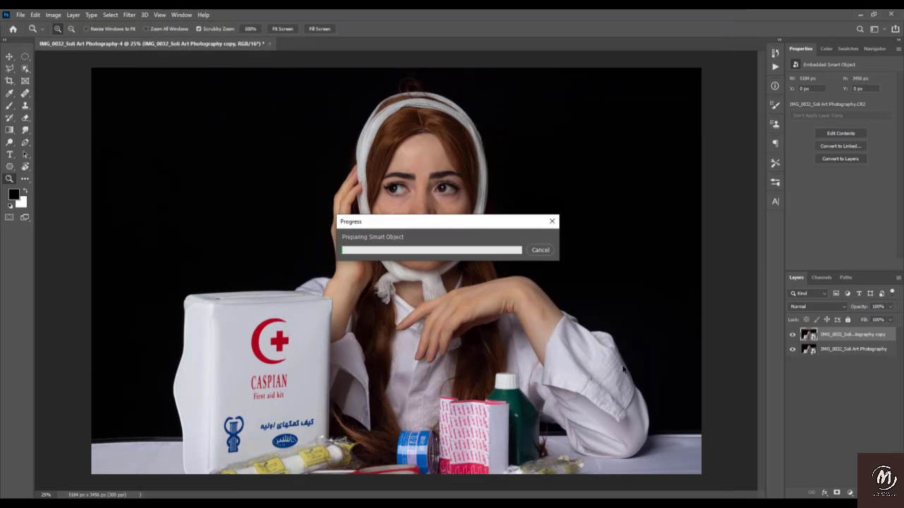
# Add a new empty layer above the photo copy and name it "plan"
pyautogui.click(420, 240)
pyautogui.scroll(3, 421, 240)
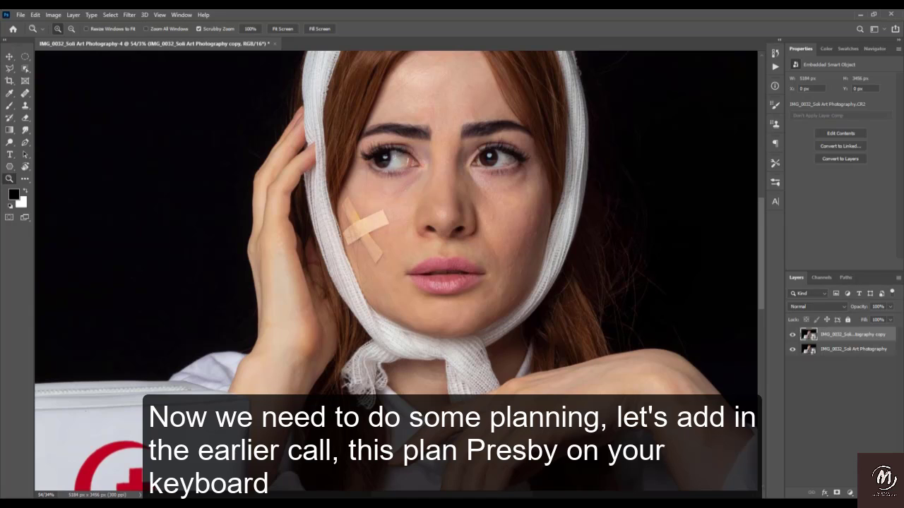
pyautogui.hotkey('ctrl', 'shift', 'alt', 'n')
pyautogui.doubleClick(828, 334)
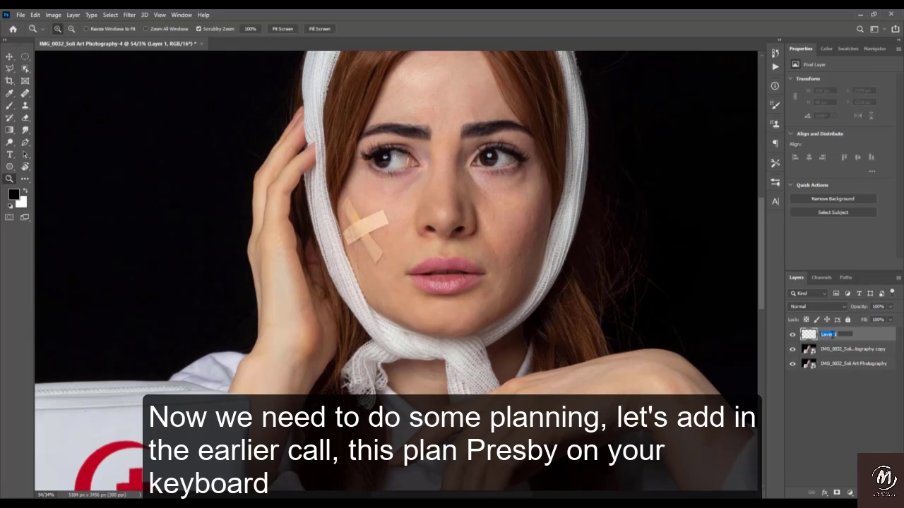
pyautogui.write('plan')
pyautogui.press('Return')
# Prepare the Brush with red ff0000 as foreground colour and blue 0030ff as background colour
pyautogui.press('b')
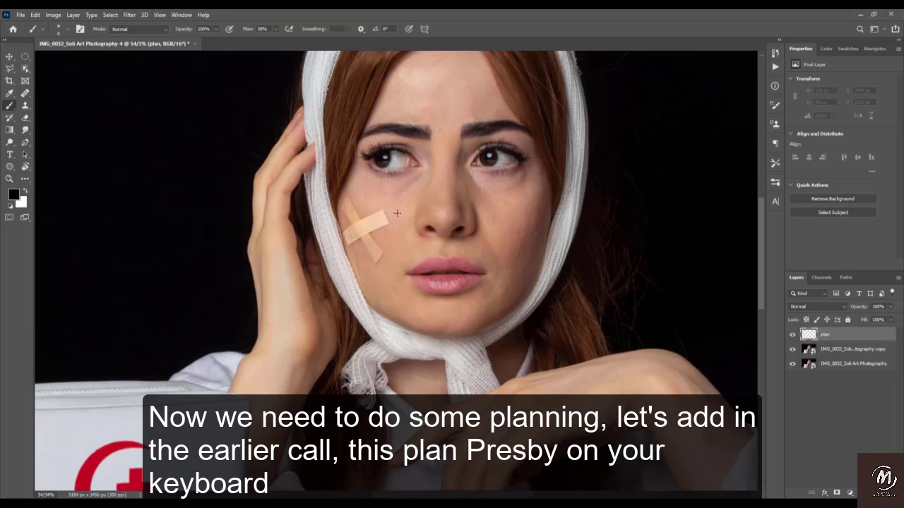
pyautogui.click(15, 199)
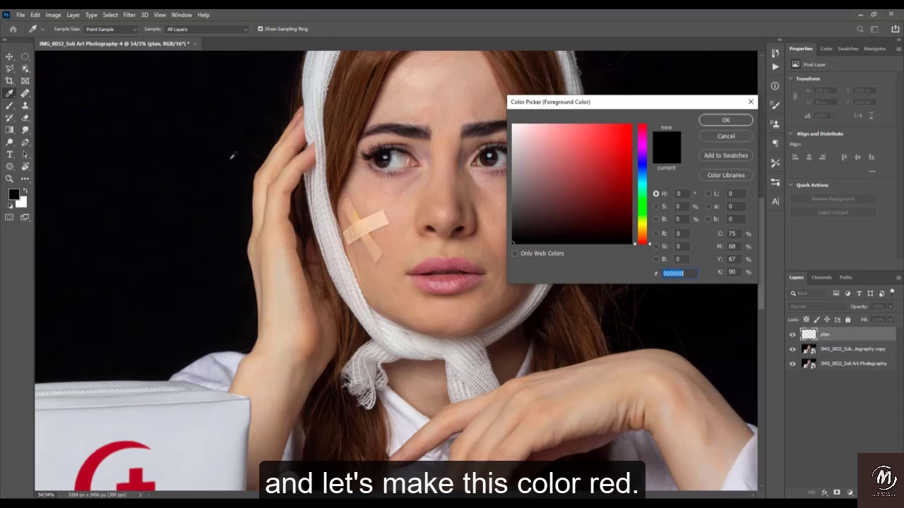
pyautogui.write('ff0000')
pyautogui.click(716, 121)
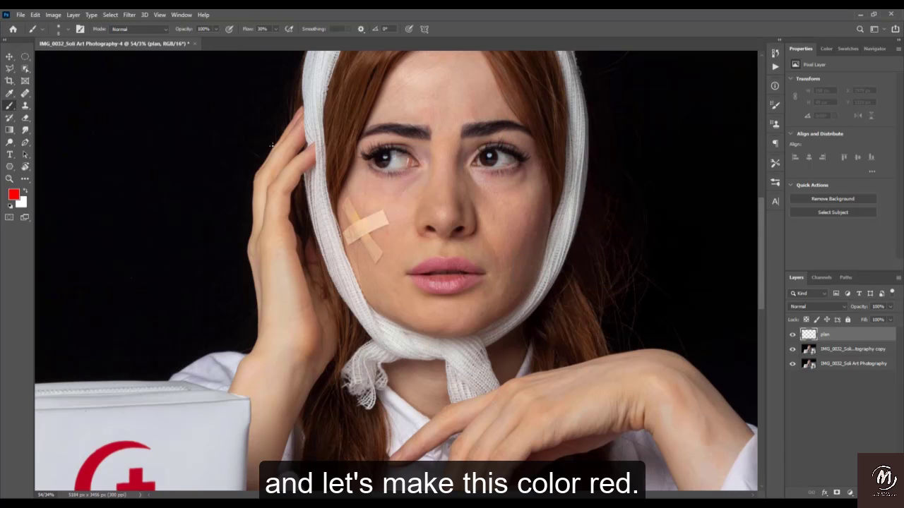
pyautogui.click(22, 205)
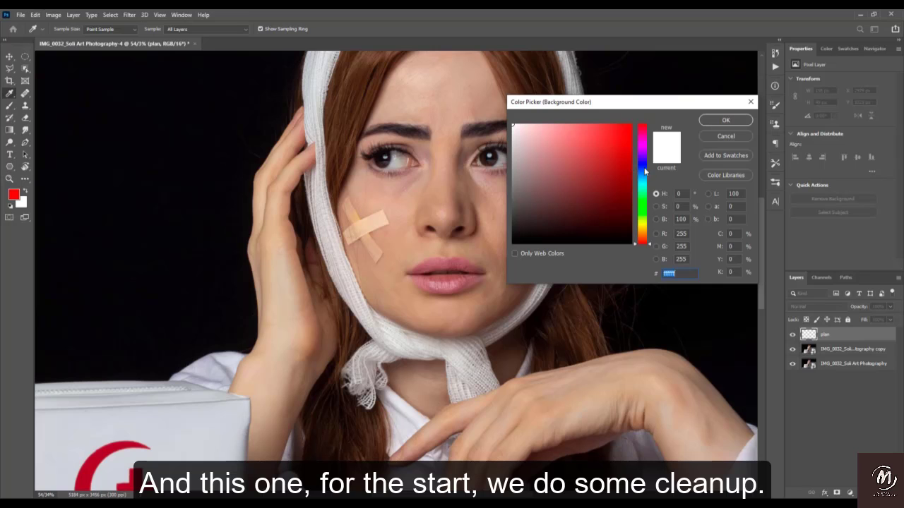
pyautogui.write('0030ff')
pyautogui.click(716, 121)
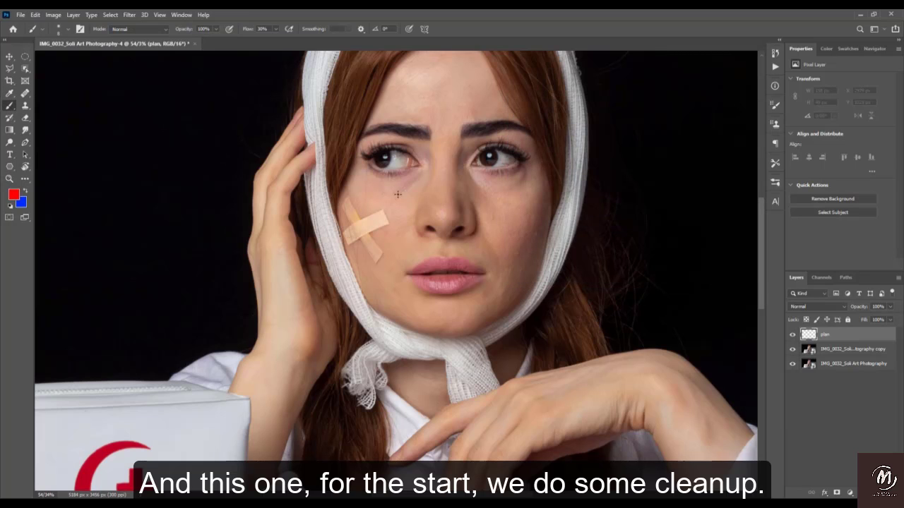
# Circle the stray hairs above, on and below the crossed plasters on the cheek in red on the plan layer
pyautogui.moveTo(407, 195)
pyautogui.mouseDown()
pyautogui.moveTo(412, 205)
pyautogui.moveTo(416, 195)
pyautogui.moveTo(438, 245)
pyautogui.mouseUp()
pyautogui.press('z')
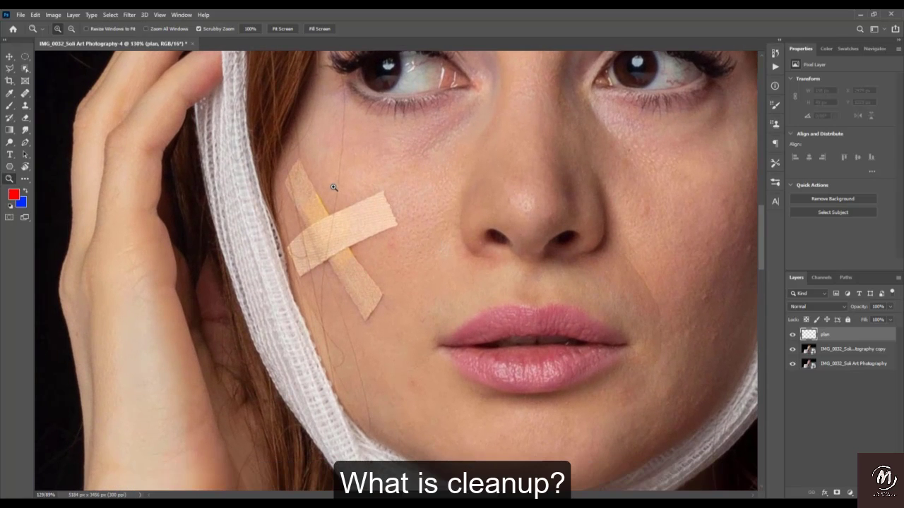
pyautogui.press('b')
pyautogui.moveTo(351, 157)
pyautogui.mouseDown()
pyautogui.moveTo(353, 145)
pyautogui.moveTo(326, 177)
pyautogui.moveTo(358, 150)
pyautogui.mouseUp()
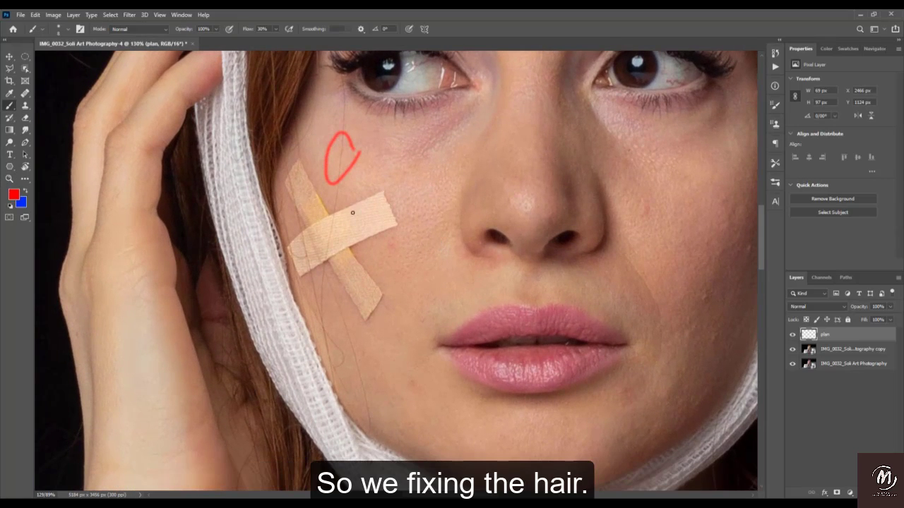
pyautogui.moveTo(354, 214); pyautogui.dragTo(363, 141)
pyautogui.moveTo(360, 255)
pyautogui.mouseDown()
pyautogui.moveTo(345, 239)
pyautogui.moveTo(372, 300)
pyautogui.mouseUp()
pyautogui.moveTo(344, 175); pyautogui.dragTo(346, 175)
# Circle the small spots and blemishes on the cheek without plasters, from beside the nose out to the bandage
pyautogui.moveTo(411, 160)
pyautogui.mouseDown()
pyautogui.moveTo(311, 238)
pyautogui.moveTo(279, 249)
pyautogui.mouseUp()
pyautogui.moveTo(534, 229)
pyautogui.mouseDown()
pyautogui.moveTo(519, 210)
pyautogui.moveTo(523, 237)
pyautogui.moveTo(442, 200)
pyautogui.mouseUp()
pyautogui.moveTo(455, 250); pyautogui.dragTo(455, 245)
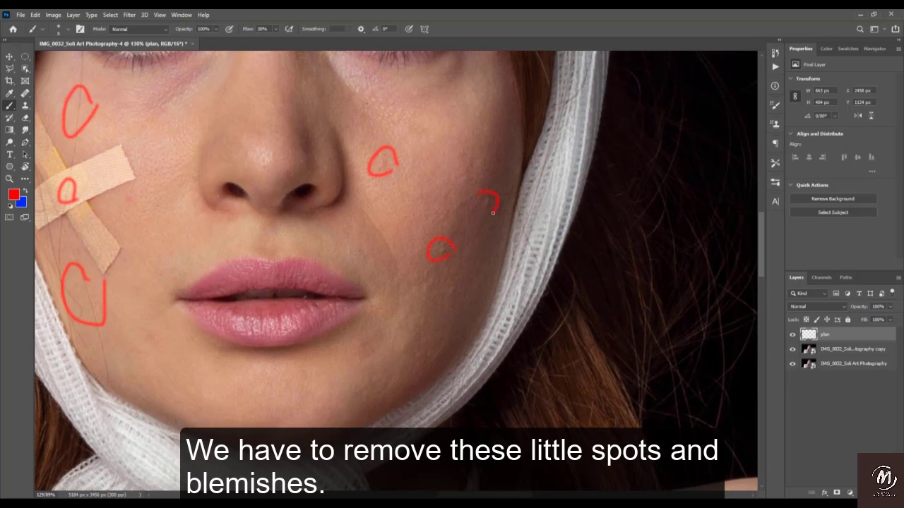
pyautogui.moveTo(453, 188); pyautogui.dragTo(444, 200)
pyautogui.moveTo(466, 149); pyautogui.dragTo(458, 164)
pyautogui.moveTo(428, 237); pyautogui.dragTo(483, 186)
# Circle the blemishes around the mouth, beside the plasters and on both lower cheeks in red
pyautogui.moveTo(259, 230)
pyautogui.mouseDown()
pyautogui.moveTo(240, 236)
pyautogui.moveTo(257, 232)
pyautogui.mouseUp()
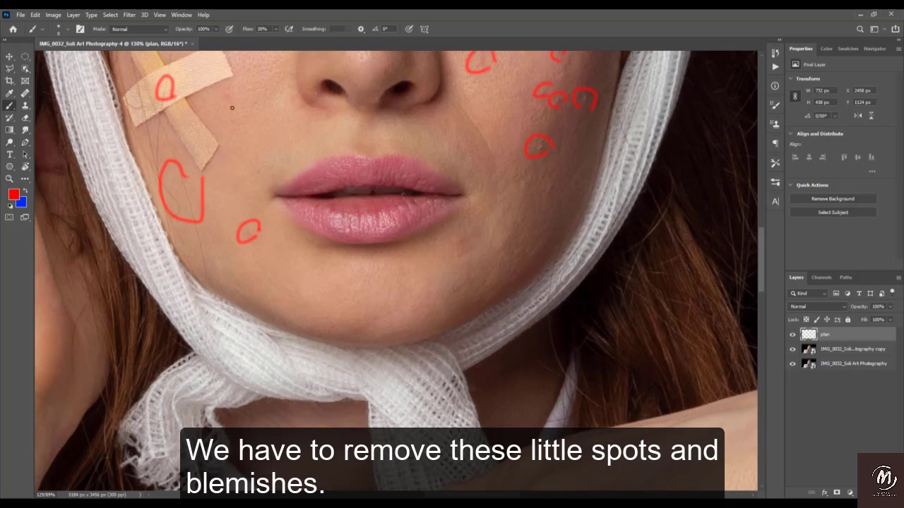
pyautogui.moveTo(236, 99); pyautogui.dragTo(221, 91)
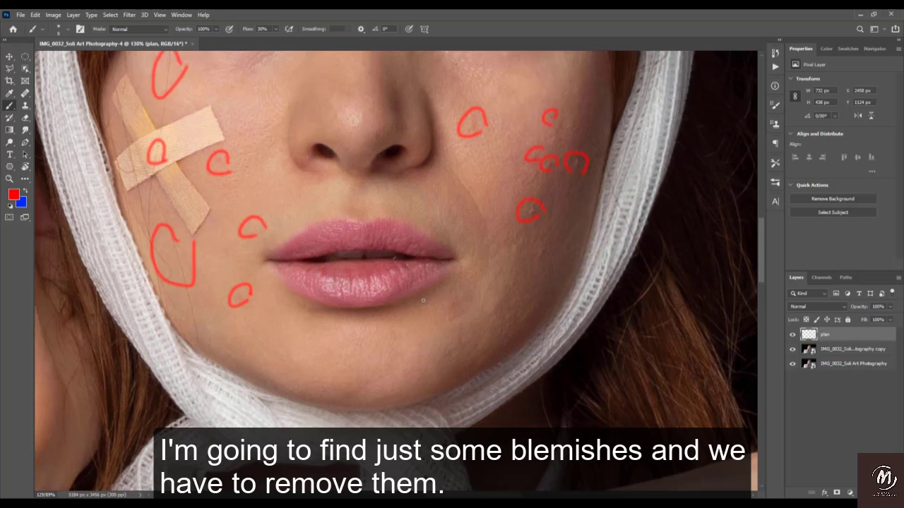
pyautogui.moveTo(465, 300); pyautogui.dragTo(466, 312)
pyautogui.moveTo(499, 278); pyautogui.dragTo(487, 286)
pyautogui.moveTo(525, 242); pyautogui.dragTo(510, 253)
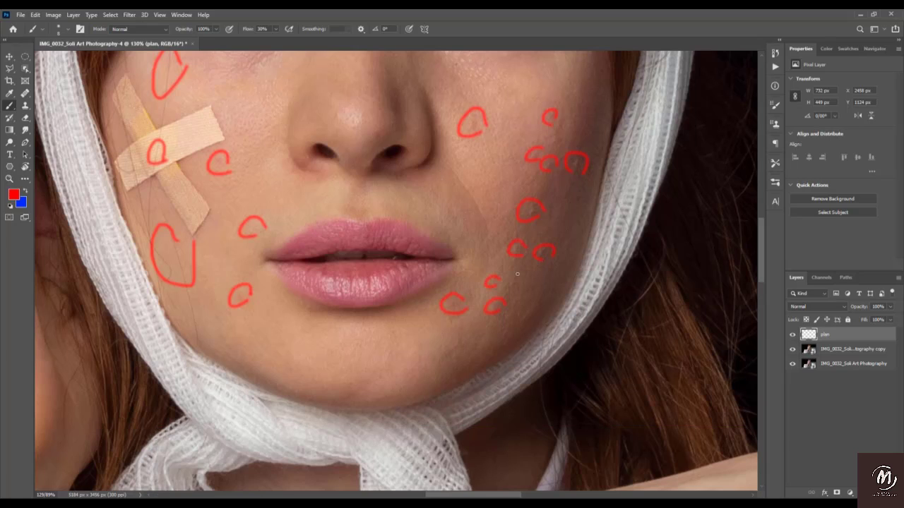
# Circle the spots under the eye and near its outer corner on the side without plasters
pyautogui.scroll(3, 470, 274)
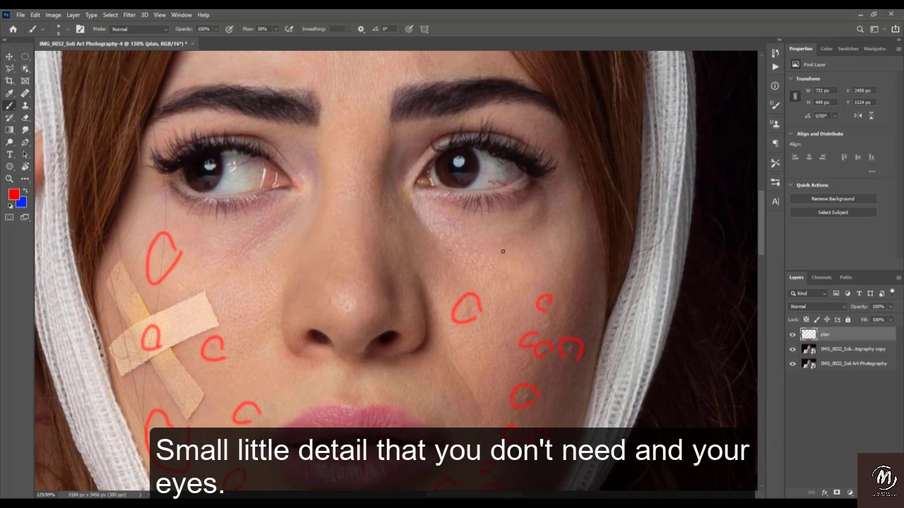
pyautogui.moveTo(508, 245); pyautogui.dragTo(490, 242)
pyautogui.moveTo(580, 220); pyautogui.dragTo(569, 231)
pyautogui.moveTo(580, 186); pyautogui.dragTo(588, 201)
pyautogui.moveTo(502, 205); pyautogui.dragTo(560, 275)
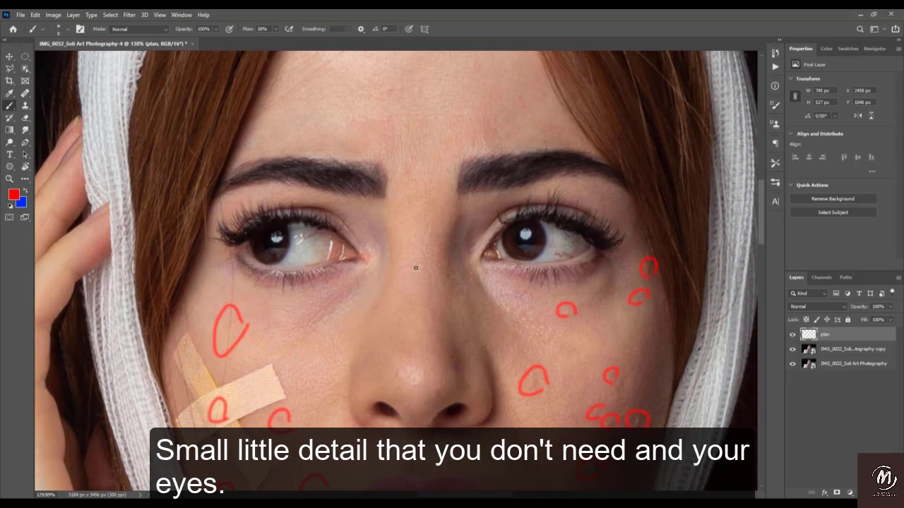
# Circle the spots on the nose bridge, in the whites of both eyes, between the eyebrows and on the mid-forehead
pyautogui.moveTo(416, 268); pyautogui.dragTo(414, 265)
pyautogui.moveTo(317, 238); pyautogui.dragTo(314, 233)
pyautogui.moveTo(570, 248); pyautogui.dragTo(571, 252)
pyautogui.moveTo(455, 214); pyautogui.dragTo(477, 284)
pyautogui.moveTo(440, 235); pyautogui.dragTo(436, 233)
pyautogui.moveTo(419, 171); pyautogui.dragTo(419, 166)
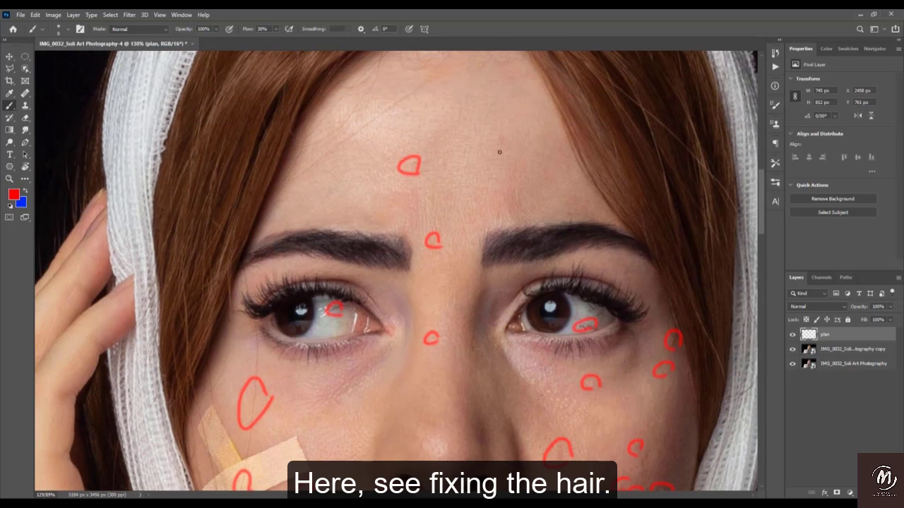
# Mark the remaining forehead spot and outline the stray hairs along the forehead's hairline in red
pyautogui.moveTo(508, 141)
pyautogui.mouseDown()
pyautogui.moveTo(474, 222)
pyautogui.moveTo(478, 253)
pyautogui.mouseUp()
pyautogui.moveTo(436, 169)
pyautogui.mouseDown()
pyautogui.moveTo(373, 209)
pyautogui.moveTo(445, 168)
pyautogui.mouseUp()
pyautogui.moveTo(360, 221); pyautogui.dragTo(351, 251)
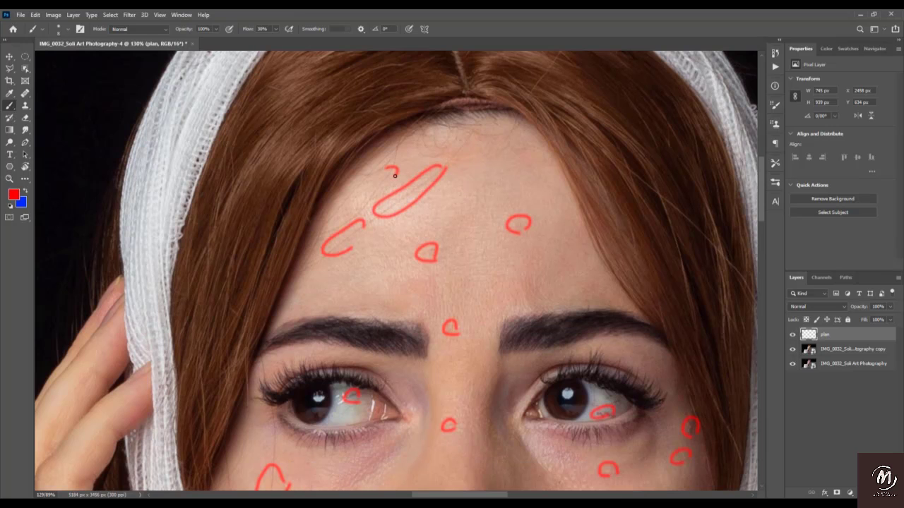
pyautogui.moveTo(400, 168); pyautogui.dragTo(381, 189)
pyautogui.moveTo(498, 141)
pyautogui.mouseDown()
pyautogui.moveTo(423, 151)
pyautogui.moveTo(463, 163)
pyautogui.mouseUp()
# Circle the blemishes beside the outer eye above the plasters, on the jaw below them and on the neck
pyautogui.moveTo(446, 293); pyautogui.dragTo(529, 85)
pyautogui.moveTo(329, 249); pyautogui.dragTo(321, 264)
pyautogui.moveTo(339, 182)
pyautogui.mouseDown()
pyautogui.moveTo(342, 115)
pyautogui.moveTo(344, 154)
pyautogui.mouseUp()
pyautogui.moveTo(410, 327); pyautogui.dragTo(413, 165)
pyautogui.moveTo(459, 309); pyautogui.dragTo(411, 244)
pyautogui.moveTo(435, 318); pyautogui.dragTo(435, 277)
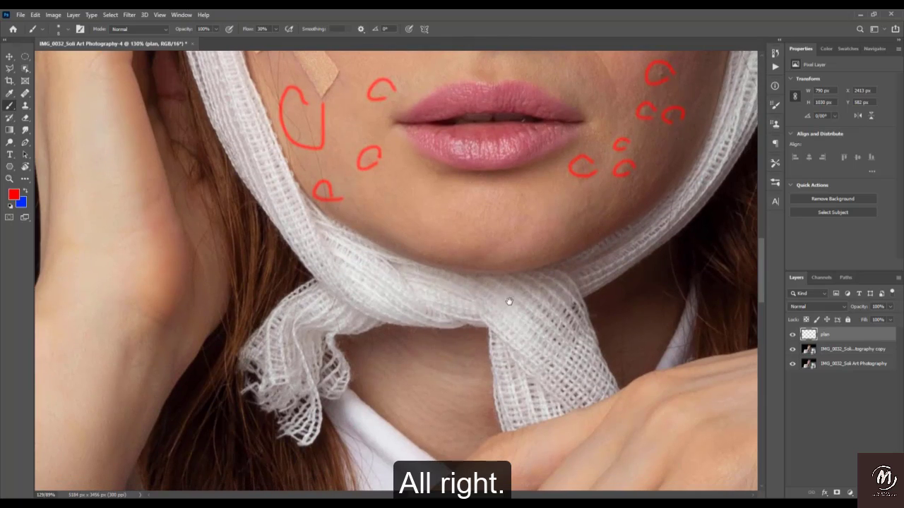
pyautogui.moveTo(509, 299); pyautogui.dragTo(421, 252)
pyautogui.moveTo(521, 266); pyautogui.dragTo(505, 286)
pyautogui.moveTo(348, 339)
pyautogui.mouseDown()
pyautogui.moveTo(408, 268)
pyautogui.moveTo(408, 278)
pyautogui.mouseUp()
# Outline in red the loose stray hairs beside the head against the black background and the tuft above the bandage
pyautogui.press('z')
pyautogui.moveTo(449, 243); pyautogui.dragTo(381, 255)
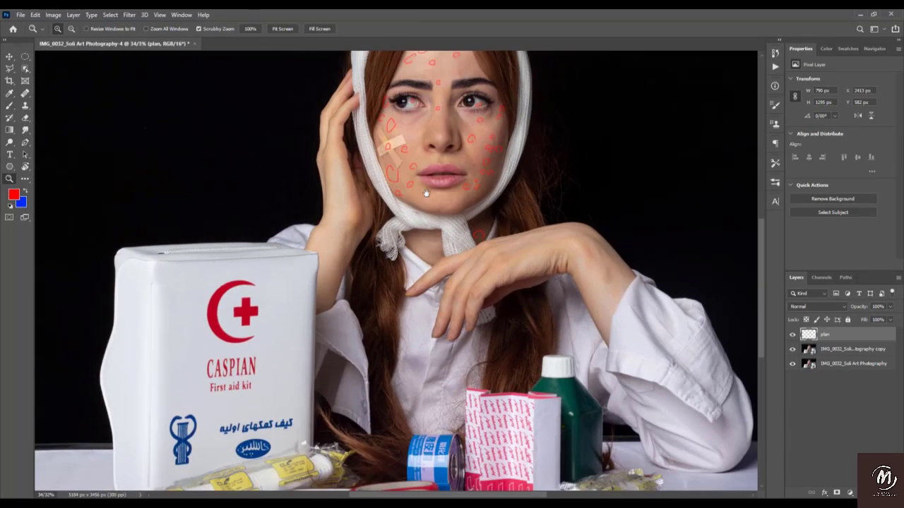
pyautogui.moveTo(426, 193); pyautogui.dragTo(379, 288)
pyautogui.moveTo(480, 275); pyautogui.dragTo(512, 293)
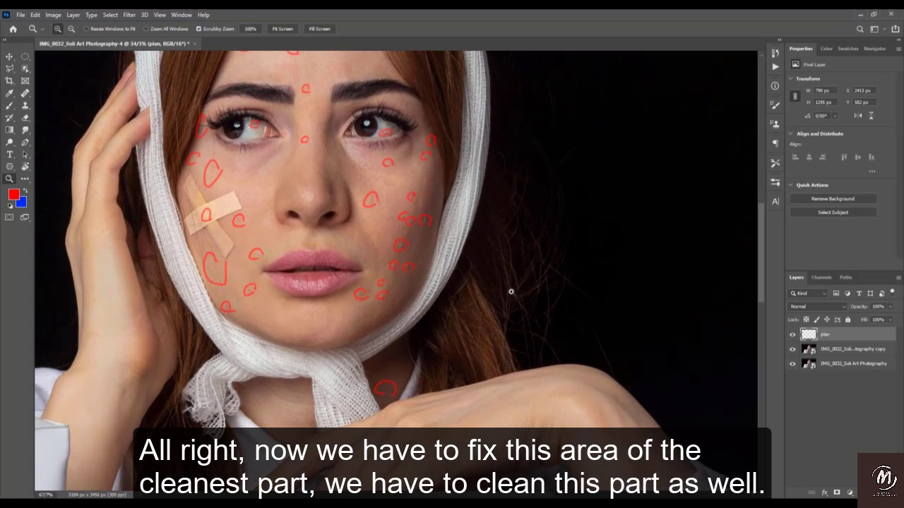
pyautogui.press('b')
pyautogui.moveTo(551, 151)
pyautogui.mouseDown()
pyautogui.moveTo(531, 140)
pyautogui.moveTo(487, 226)
pyautogui.moveTo(509, 312)
pyautogui.moveTo(609, 276)
pyautogui.moveTo(566, 152)
pyautogui.mouseUp()
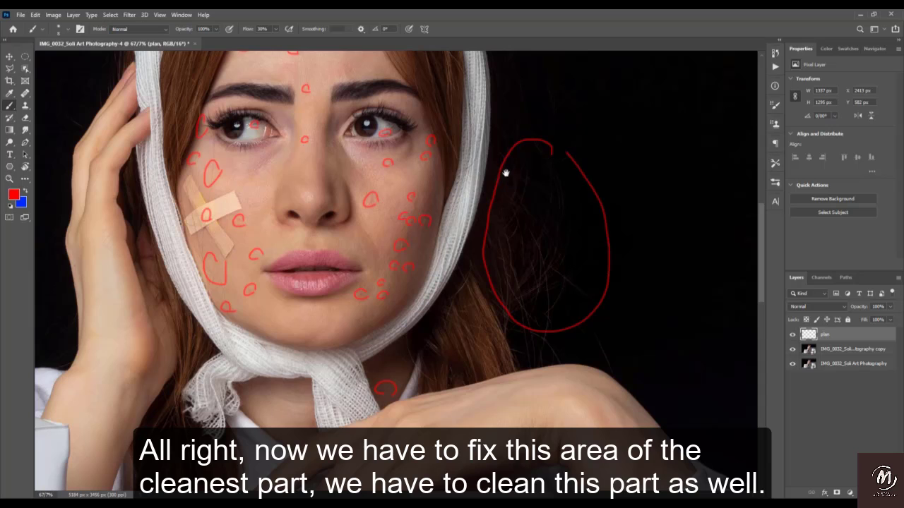
pyautogui.moveTo(504, 174)
pyautogui.mouseDown()
pyautogui.moveTo(519, 318)
pyautogui.moveTo(673, 436)
pyautogui.mouseUp()
pyautogui.moveTo(606, 230)
pyautogui.mouseDown()
pyautogui.moveTo(535, 228)
pyautogui.moveTo(465, 194)
pyautogui.moveTo(567, 233)
pyautogui.mouseUp()
pyautogui.moveTo(485, 346); pyautogui.dragTo(427, 182)
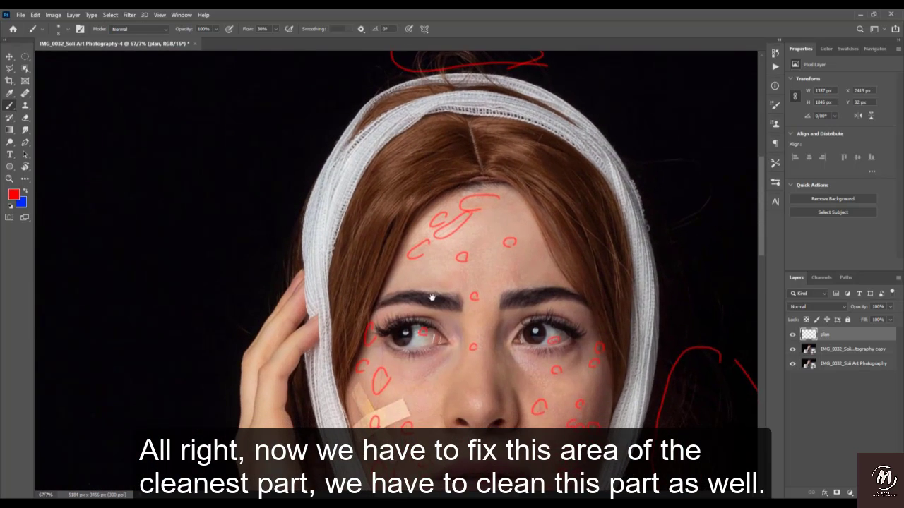
# Outline in red the box's CASPIAN text, blue emblem and Persian lettering, and draw a stroke from the crescent logo down to the centre
pyautogui.moveTo(419, 335); pyautogui.dragTo(384, 244)
pyautogui.moveTo(455, 279); pyautogui.dragTo(434, 286)
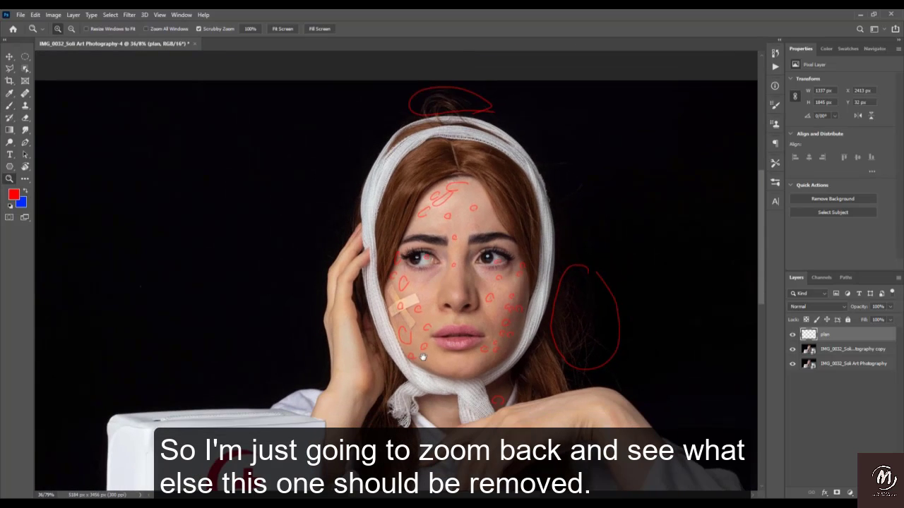
pyautogui.moveTo(423, 358); pyautogui.dragTo(469, 160)
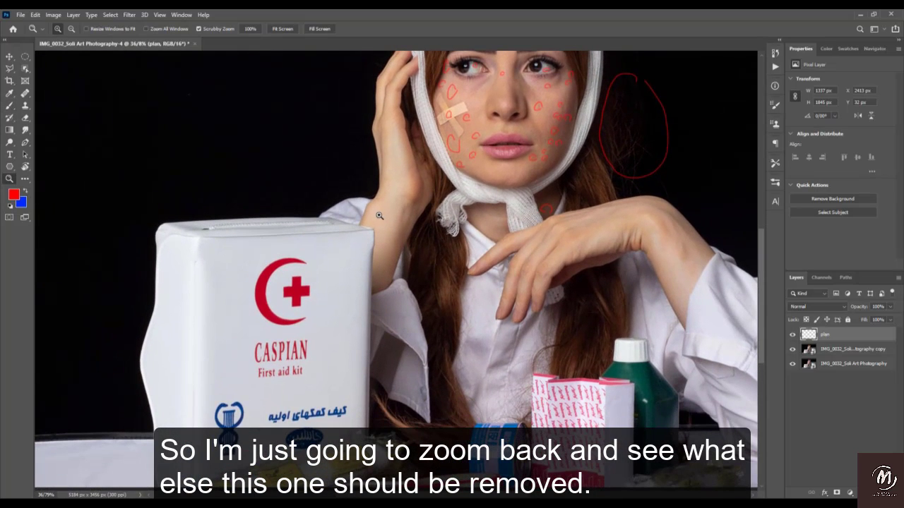
pyautogui.press('b')
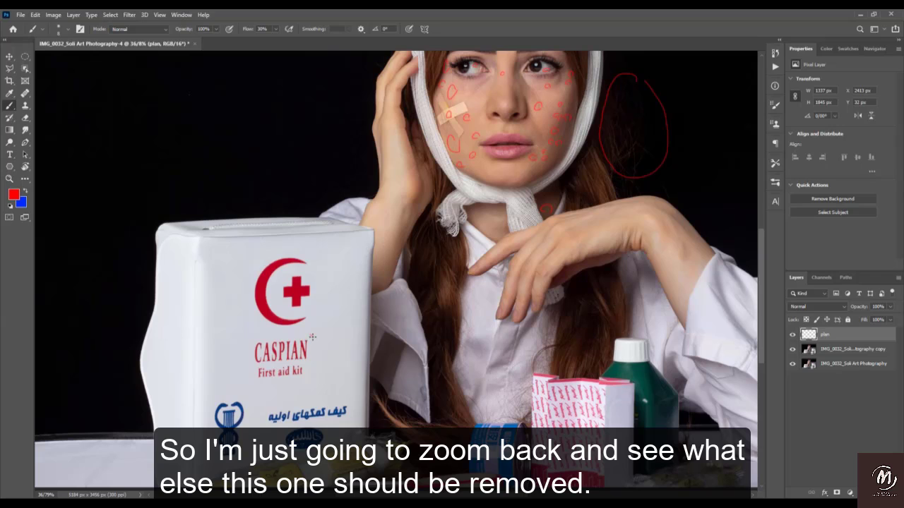
pyautogui.moveTo(311, 332)
pyautogui.mouseDown()
pyautogui.moveTo(236, 355)
pyautogui.moveTo(323, 348)
pyautogui.moveTo(323, 329)
pyautogui.mouseUp()
pyautogui.moveTo(281, 401); pyautogui.dragTo(206, 416)
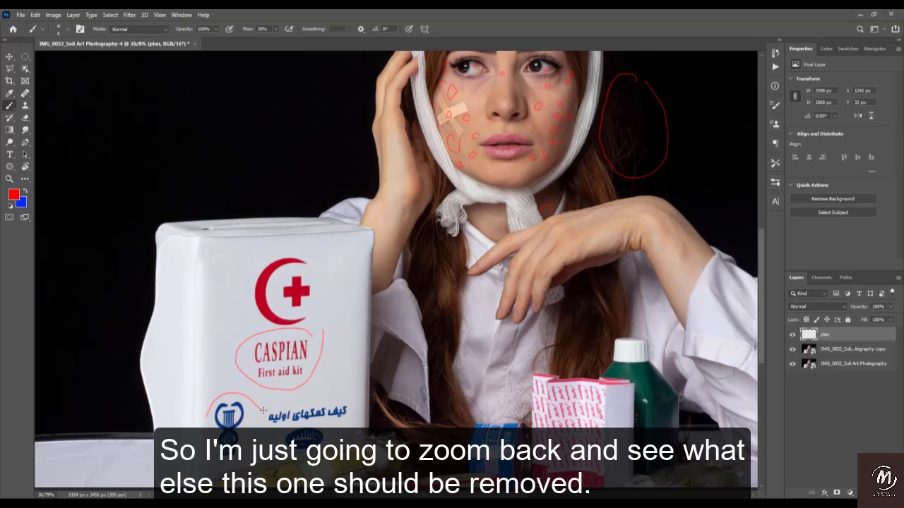
pyautogui.moveTo(339, 426); pyautogui.dragTo(263, 405)
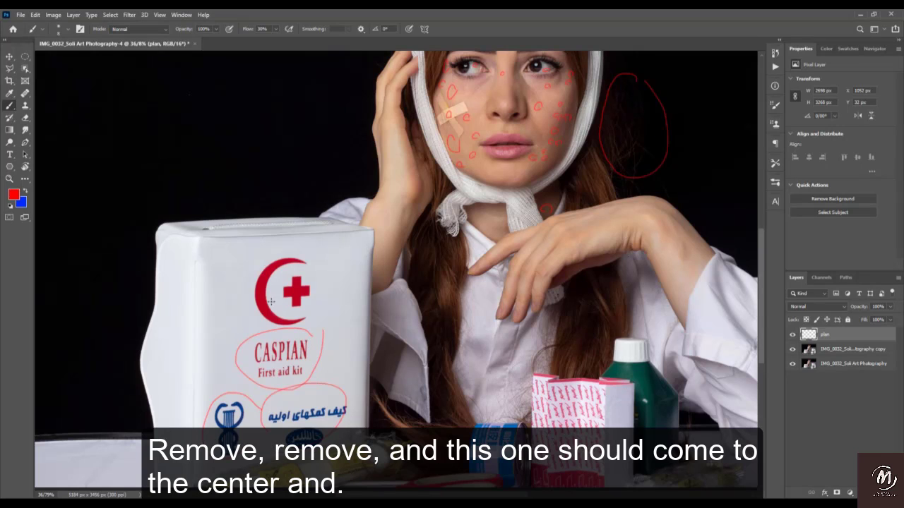
pyautogui.moveTo(271, 301)
pyautogui.mouseDown()
pyautogui.moveTo(233, 300)
pyautogui.moveTo(266, 384)
pyautogui.mouseUp()
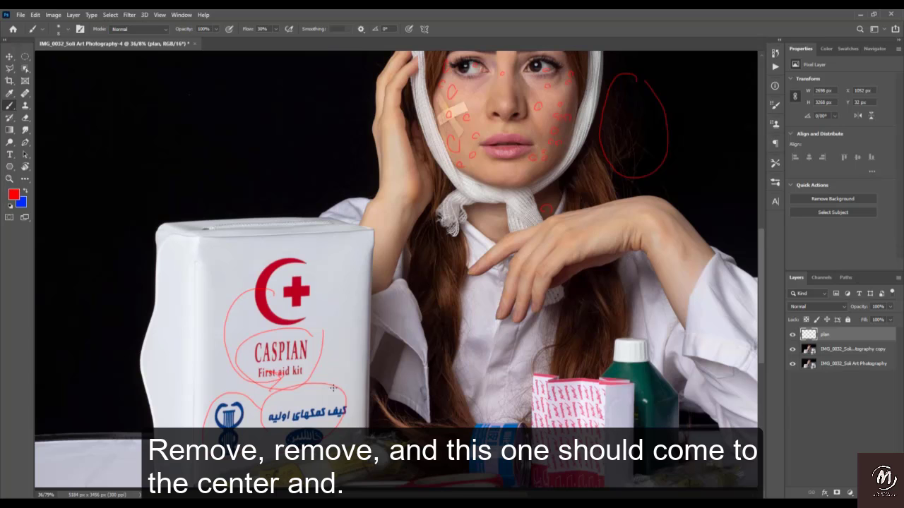
pyautogui.moveTo(470, 272); pyautogui.dragTo(337, 415)
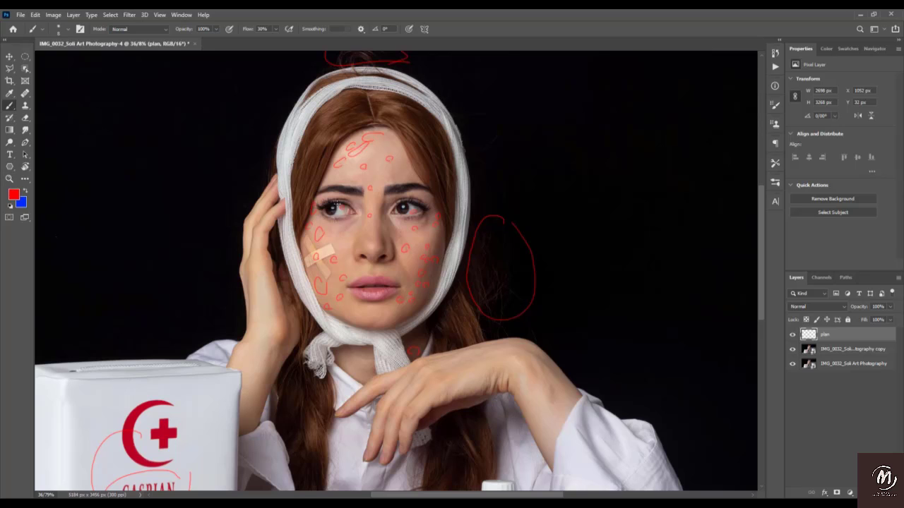
# Circle in blue the uneven areas under both eyes, on the cheek, beside the mouth, on the nose tip and below the nostril
pyautogui.press('x')
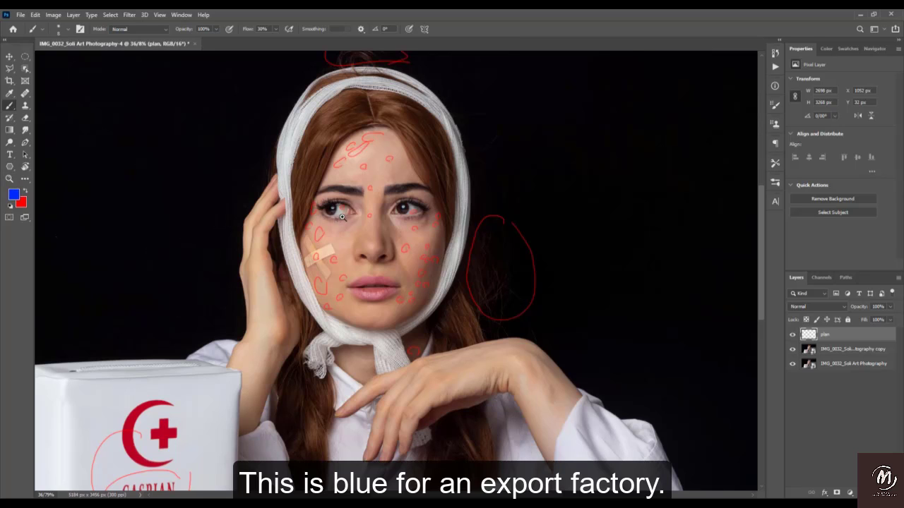
pyautogui.scroll(5, 341, 216)
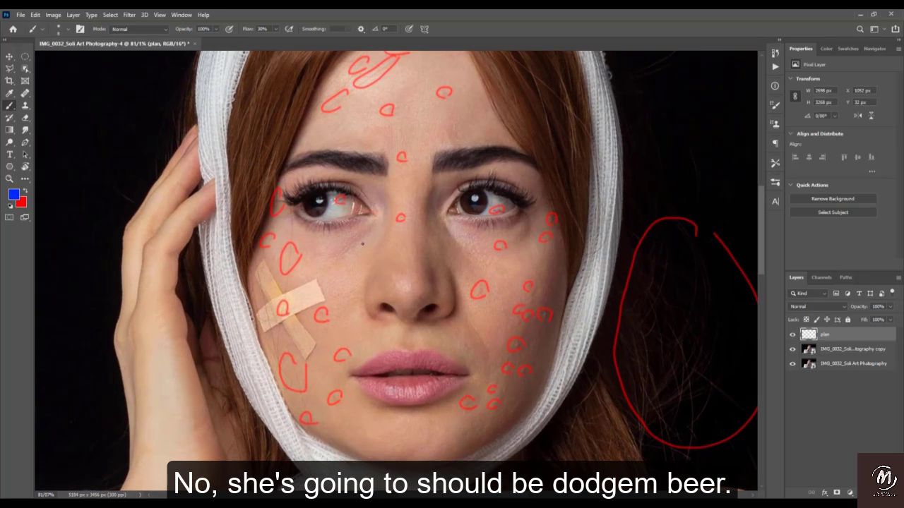
pyautogui.moveTo(362, 243)
pyautogui.mouseDown()
pyautogui.moveTo(347, 231)
pyautogui.moveTo(370, 241)
pyautogui.mouseUp()
pyautogui.moveTo(473, 244)
pyautogui.mouseDown()
pyautogui.moveTo(441, 247)
pyautogui.moveTo(473, 253)
pyautogui.mouseUp()
pyautogui.moveTo(494, 334)
pyautogui.mouseDown()
pyautogui.moveTo(478, 358)
pyautogui.moveTo(495, 352)
pyautogui.mouseUp()
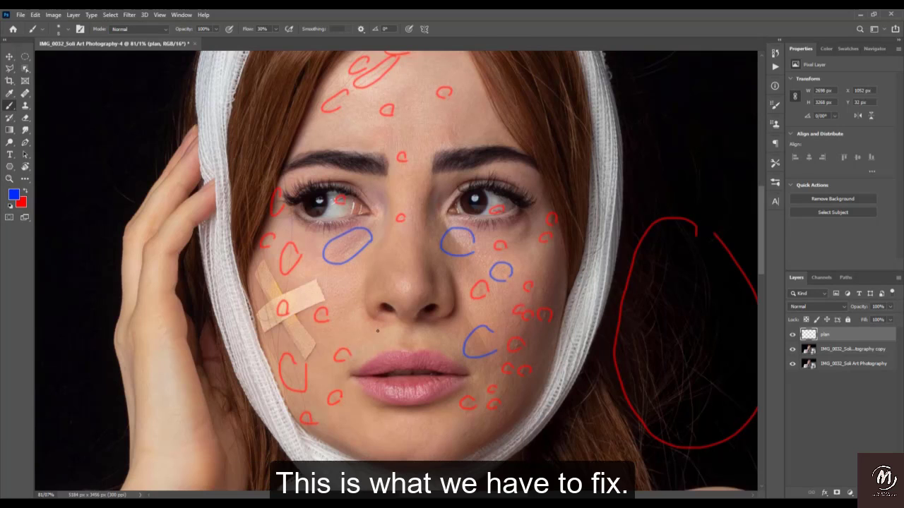
pyautogui.moveTo(377, 330); pyautogui.dragTo(394, 266)
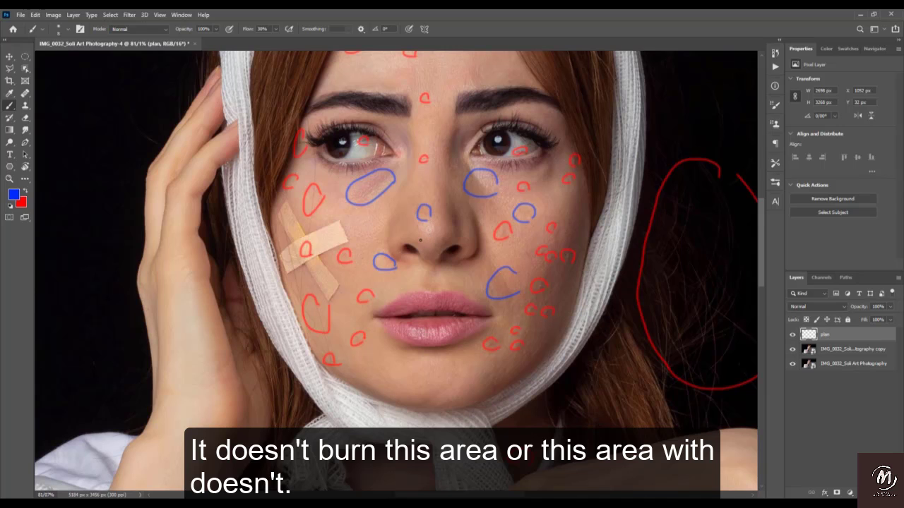
# Circle in red the blemishes on the tip and bridge of the nose
pyautogui.press('x')
pyautogui.moveTo(423, 233)
pyautogui.mouseDown()
pyautogui.moveTo(413, 223)
pyautogui.moveTo(423, 230)
pyautogui.mouseUp()
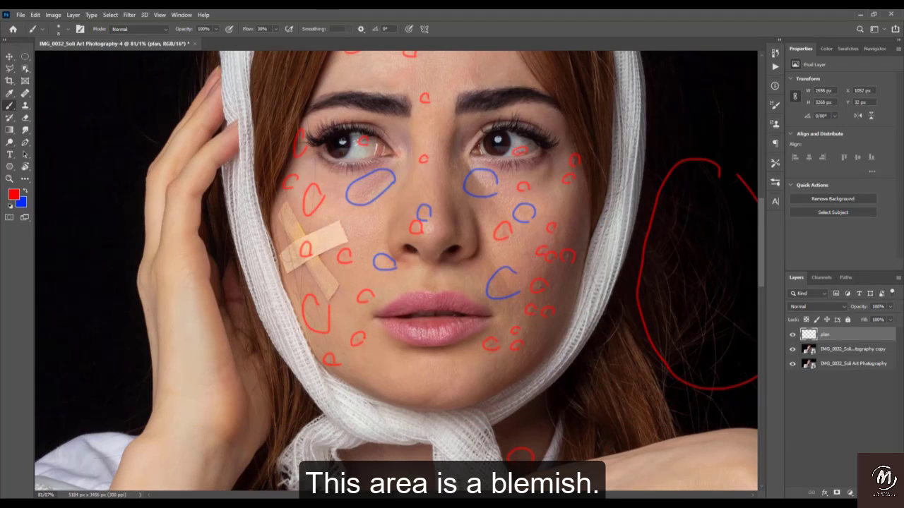
pyautogui.moveTo(448, 194)
pyautogui.mouseDown()
pyautogui.moveTo(435, 176)
pyautogui.moveTo(449, 161)
pyautogui.mouseUp()
# Circle in blue the uneven areas beside the nose bridge, near the outer eye, along the jaw, on the chin and on the neck
pyautogui.press('x')
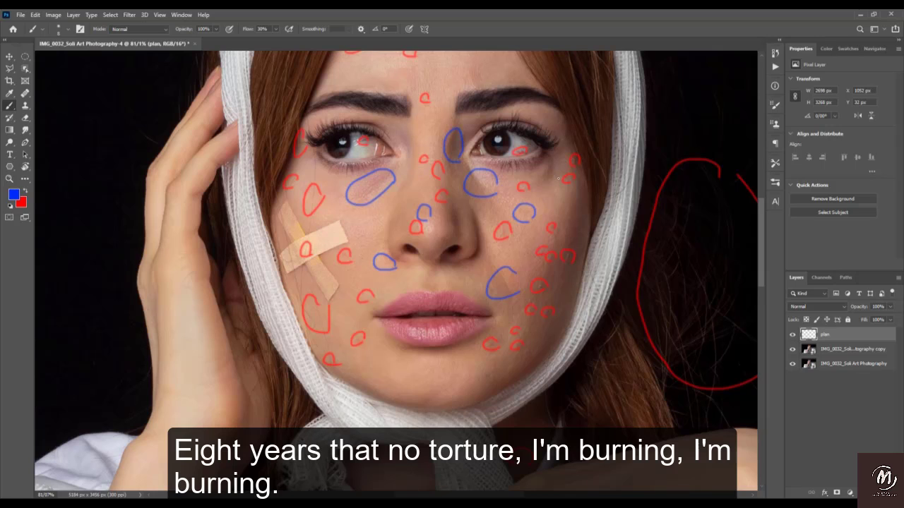
pyautogui.moveTo(555, 173); pyautogui.dragTo(543, 182)
pyautogui.scroll(-5, 535, 276)
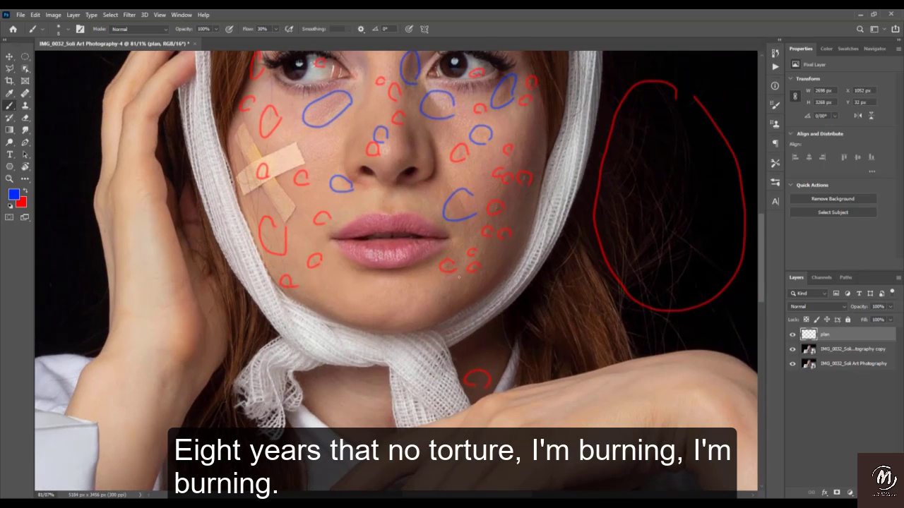
pyautogui.moveTo(460, 298); pyautogui.dragTo(456, 283)
pyautogui.moveTo(447, 318)
pyautogui.mouseDown()
pyautogui.moveTo(493, 269)
pyautogui.moveTo(453, 268)
pyautogui.moveTo(474, 253)
pyautogui.mouseUp()
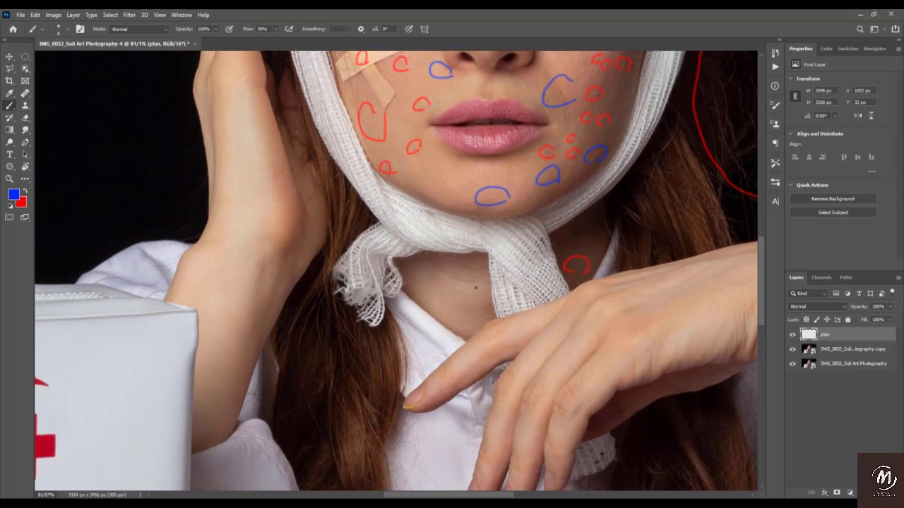
pyautogui.moveTo(478, 288); pyautogui.dragTo(415, 288)
# Circle in blue the uneven skin area on the forearm just before the shirt cuff
pyautogui.hotkey('ctrl', 'space')
pyautogui.moveTo(396, 263); pyautogui.dragTo(397, 263)
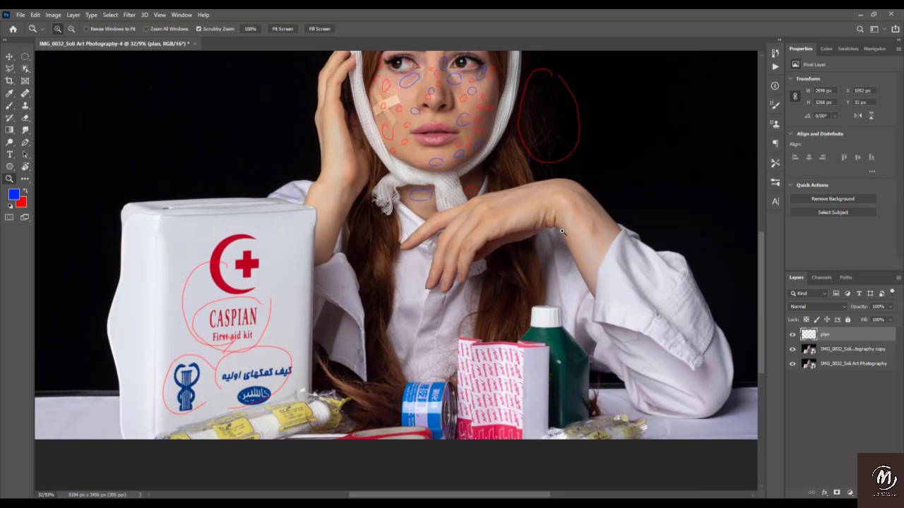
pyautogui.press('b')
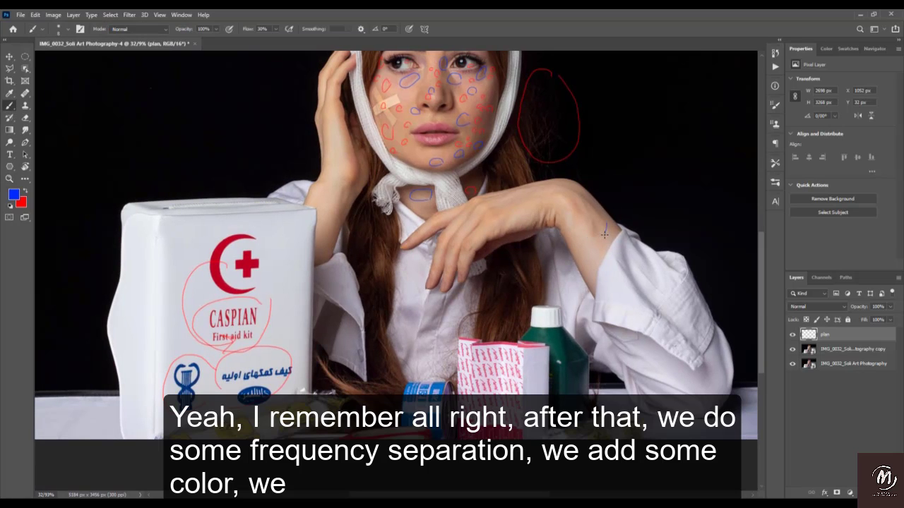
pyautogui.moveTo(571, 247); pyautogui.dragTo(521, 281)
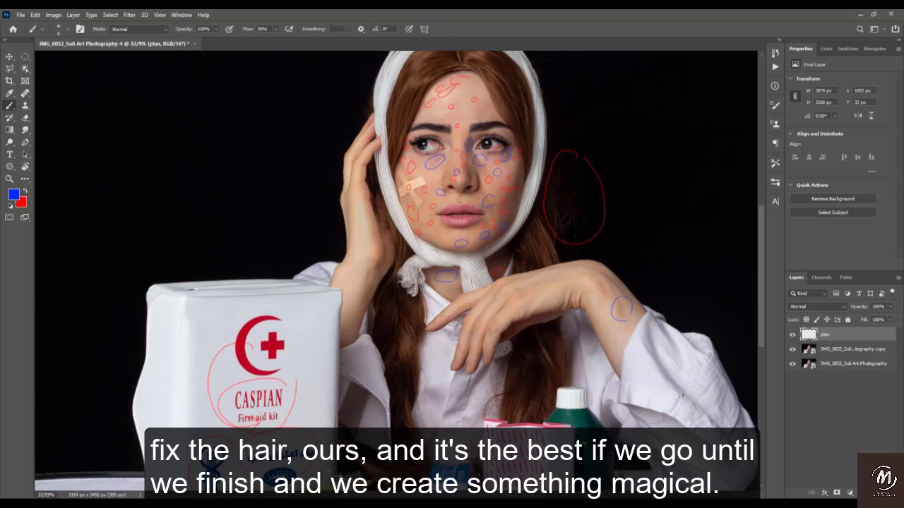
# Hide the plan layer and add a new empty layer named Cleanup above it
pyautogui.moveTo(427, 230); pyautogui.dragTo(401, 275)
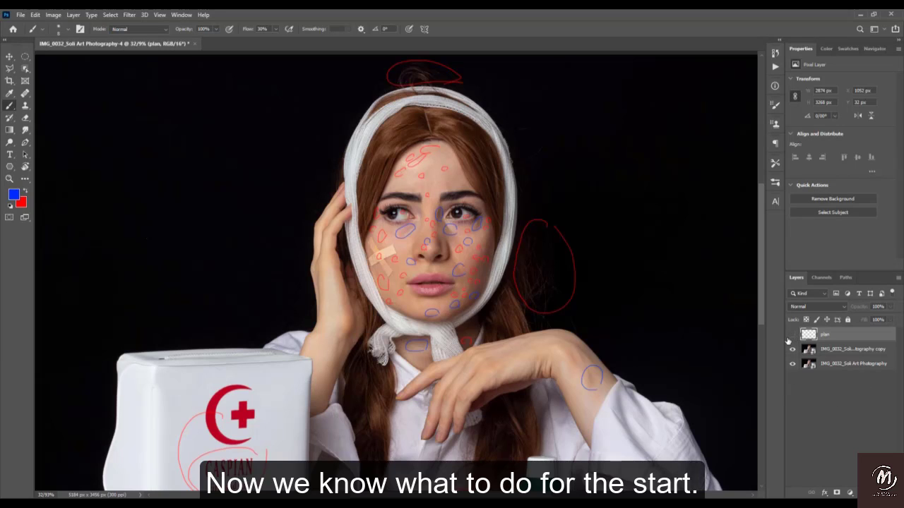
pyautogui.click(791, 335)
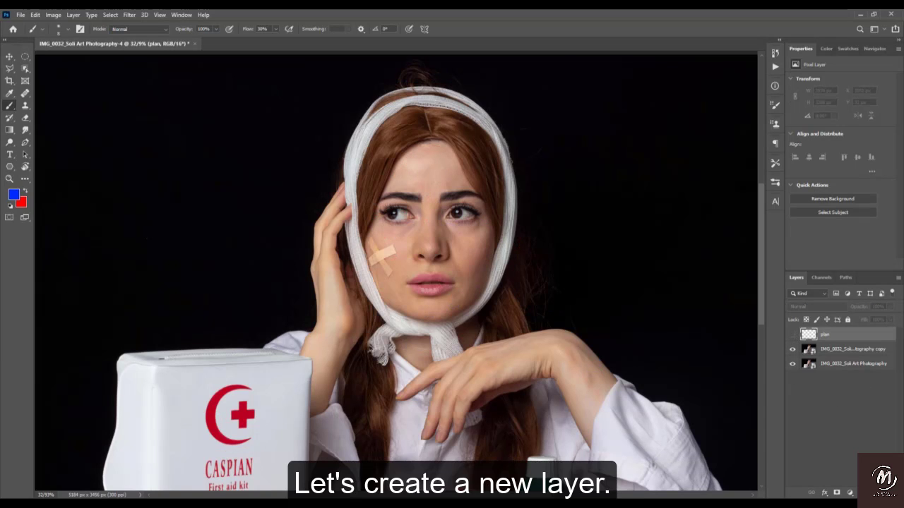
pyautogui.hotkey('ctrl', 'shift', 'alt', 'n')
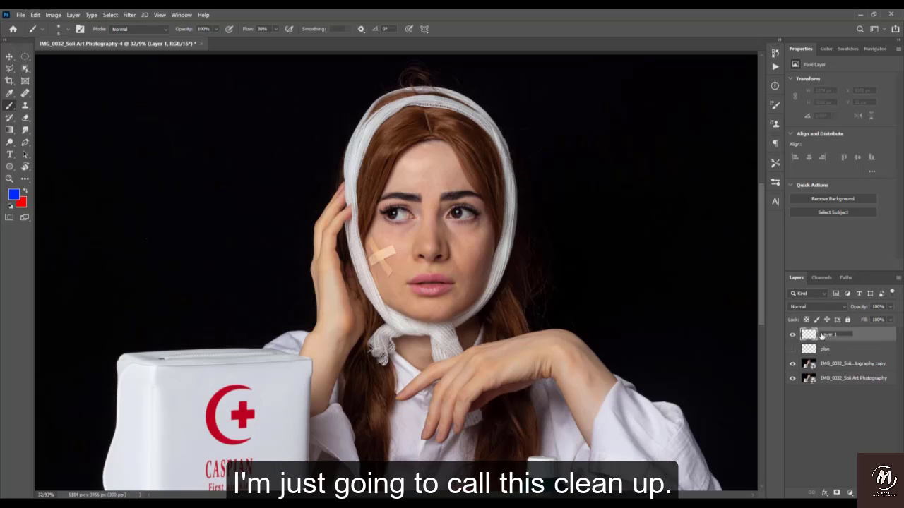
pyautogui.click(822, 335)
pyautogui.write('Cleanup')
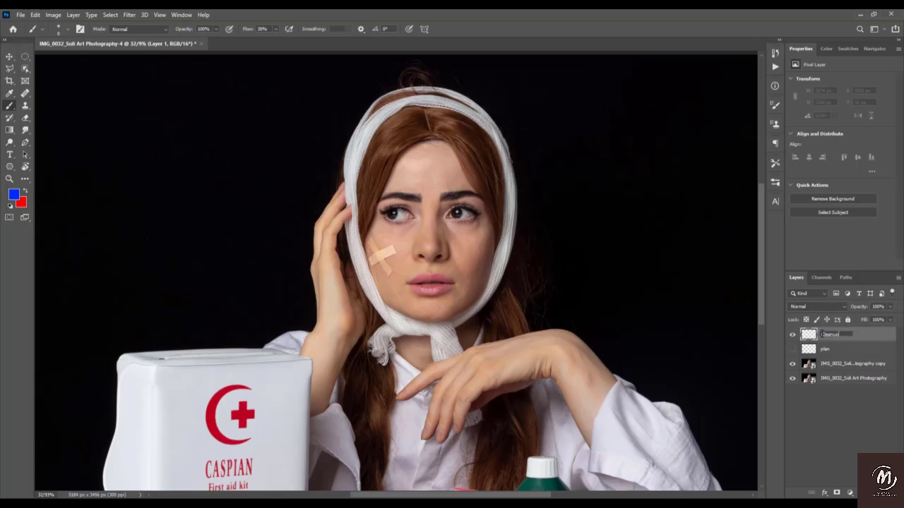
pyautogui.press('Return')
# Reset the foreground and background colours to default black and white, and activate the Healing Brush tool
pyautogui.press('z')
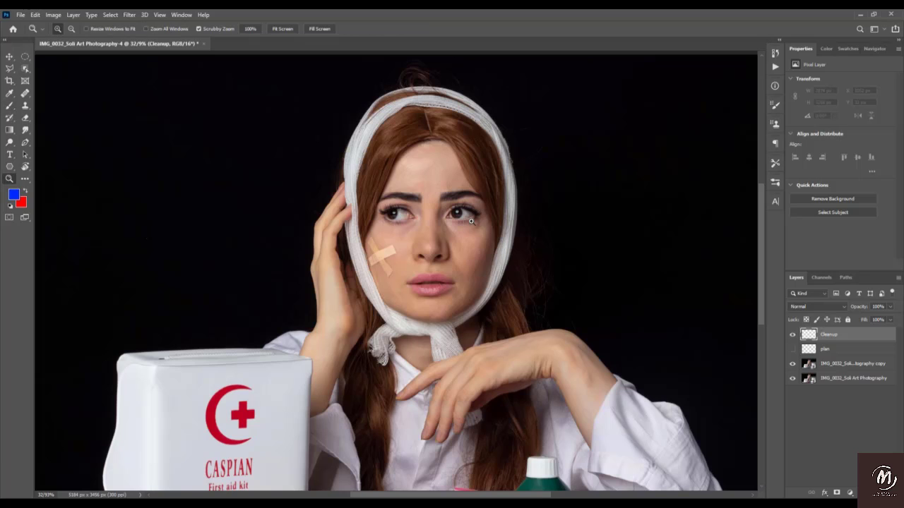
pyautogui.moveTo(435, 256); pyautogui.dragTo(399, 244)
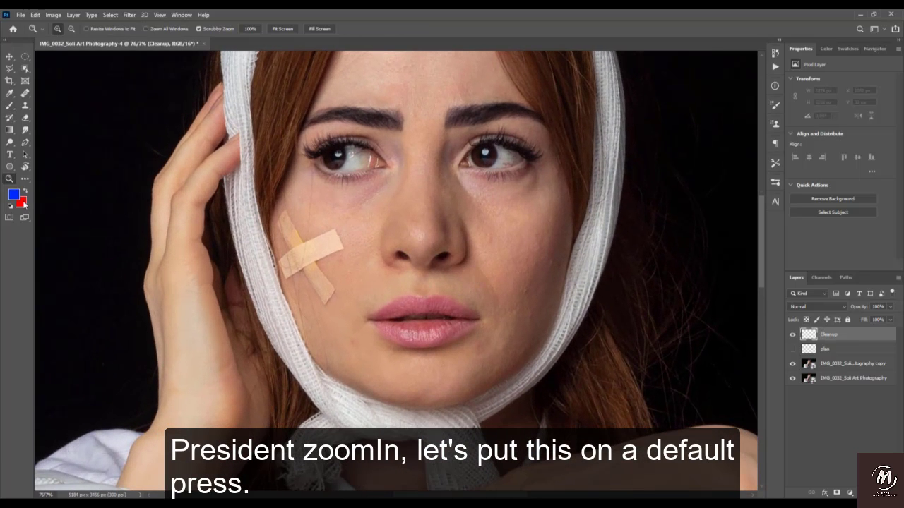
pyautogui.press('d')
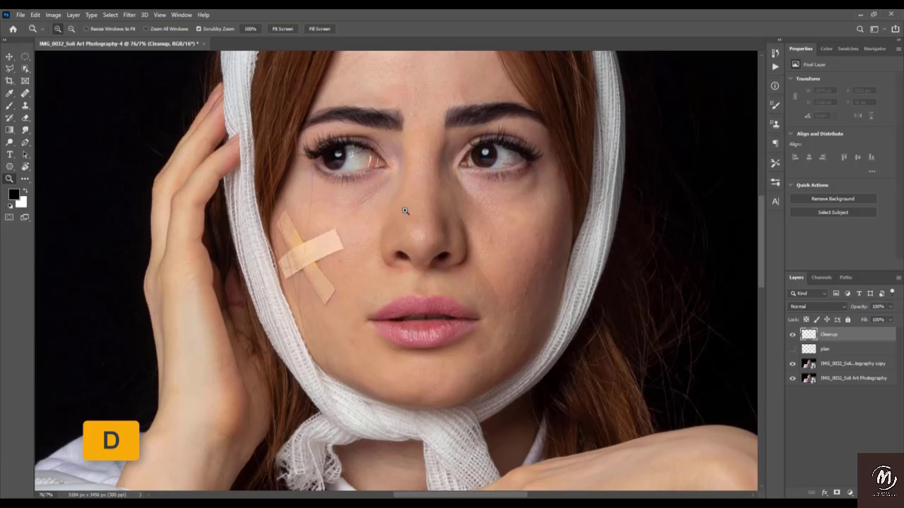
pyautogui.click(25, 93)
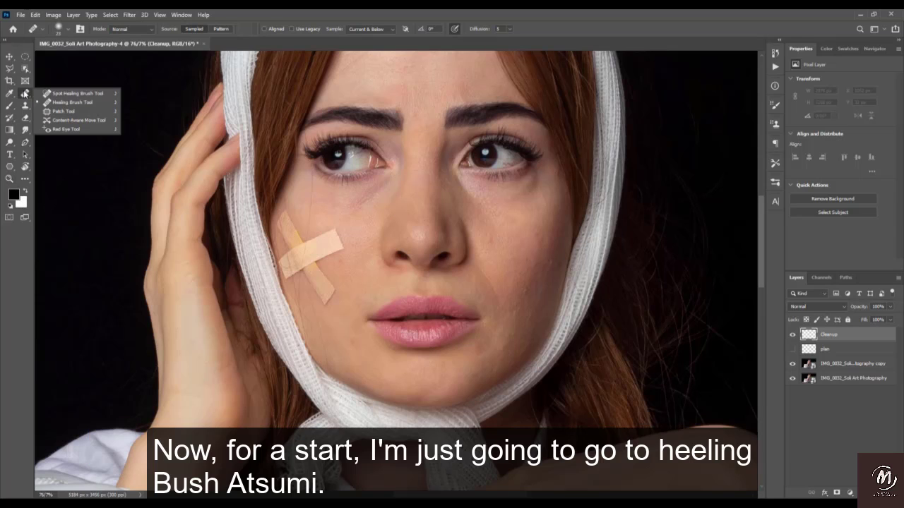
pyautogui.click(69, 103)
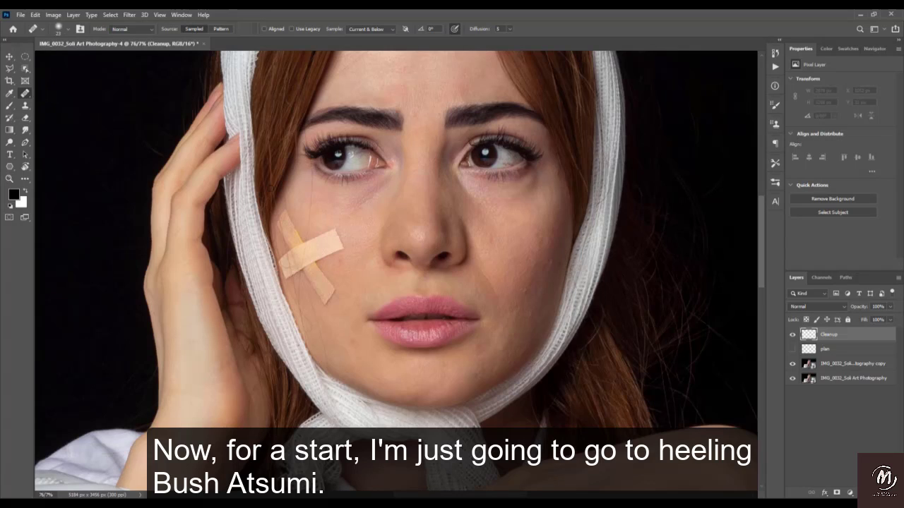
# Add a Black & White adjustment layer above Cleanup with Reds at -50 and Yellows at 119
pyautogui.press('z')
pyautogui.moveTo(497, 242)
pyautogui.mouseDown()
pyautogui.moveTo(531, 274)
pyautogui.moveTo(469, 249)
pyautogui.mouseUp()
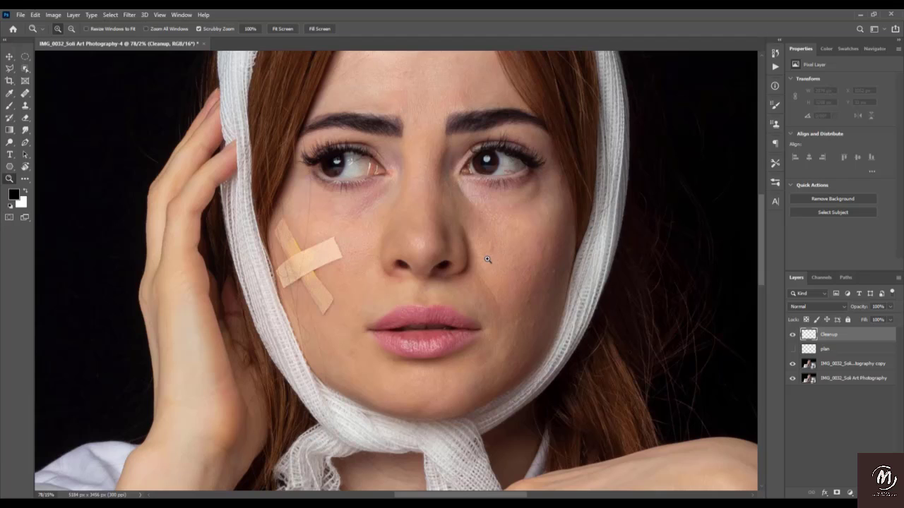
pyautogui.click(850, 492)
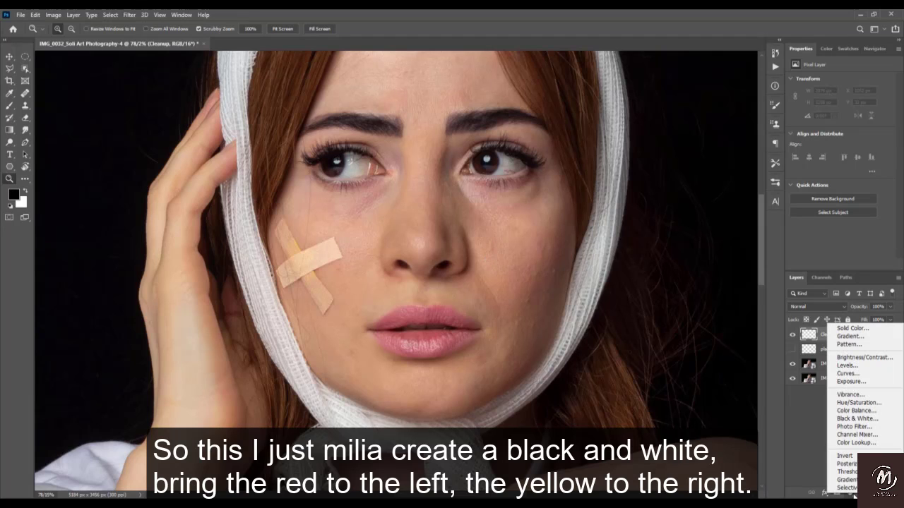
pyautogui.click(856, 420)
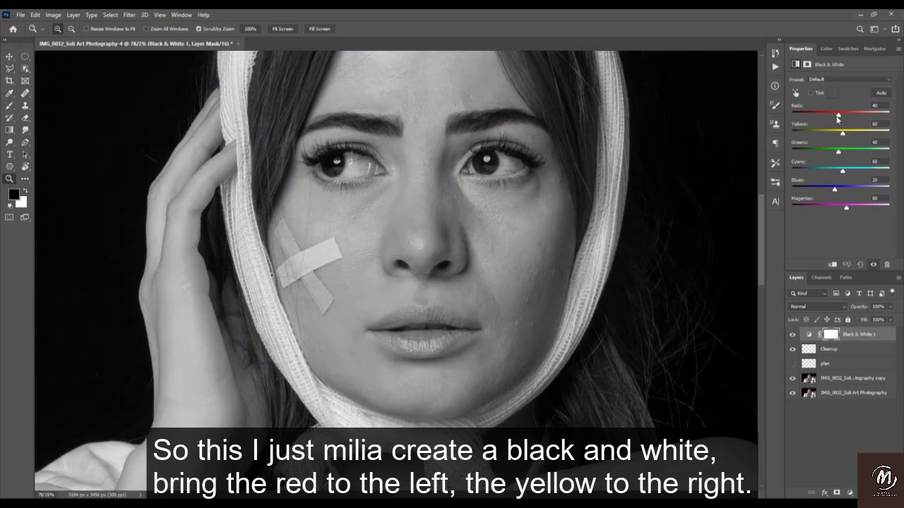
pyautogui.moveTo(836, 114)
pyautogui.mouseDown()
pyautogui.moveTo(826, 113)
pyautogui.moveTo(854, 132)
pyautogui.moveTo(820, 115)
pyautogui.mouseUp()
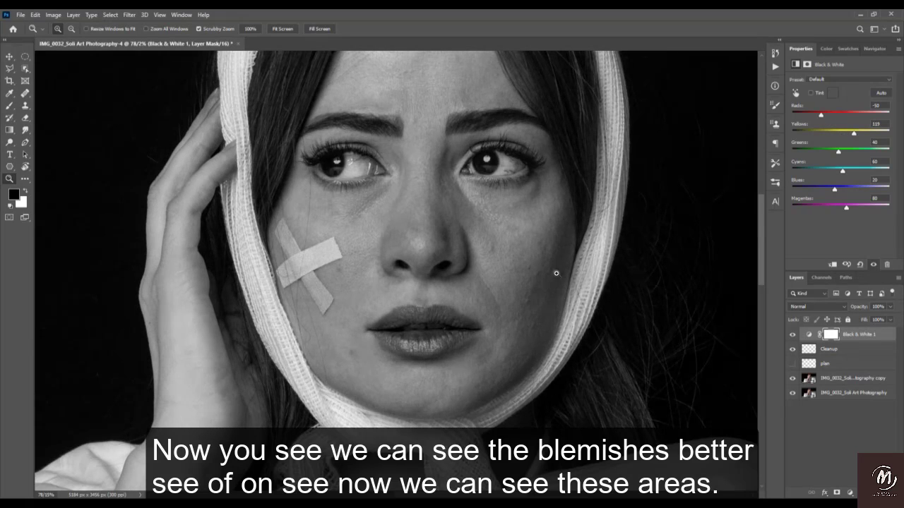
# Compare the portrait with and without the Black & White adjustment, then make the Cleanup layer active with the Healing Brush Tool
pyautogui.click(792, 335)
pyautogui.click(792, 334)
pyautogui.moveTo(399, 185); pyautogui.dragTo(410, 232)
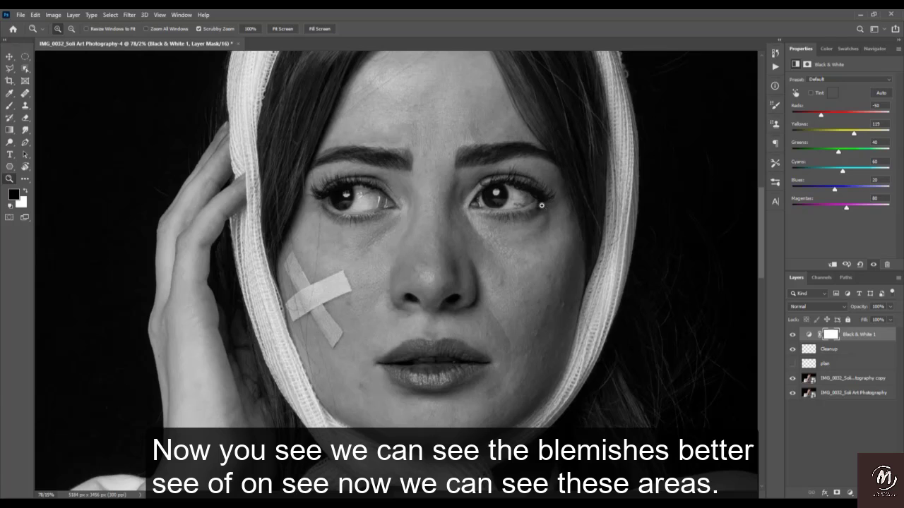
pyautogui.click(833, 350)
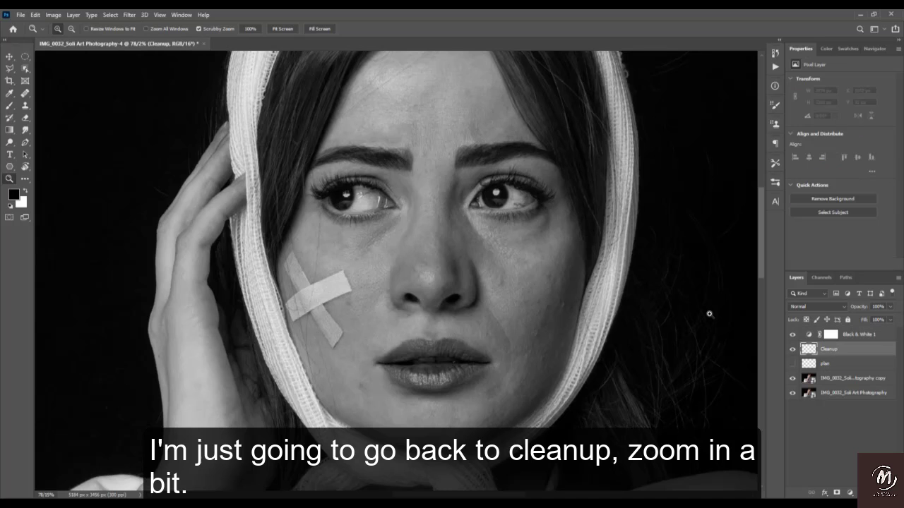
pyautogui.moveTo(557, 302); pyautogui.dragTo(478, 276)
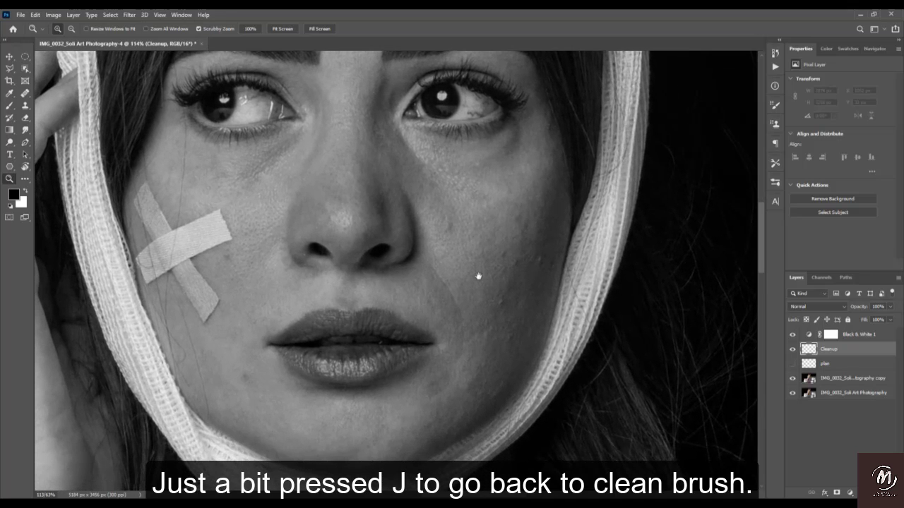
pyautogui.press('j')
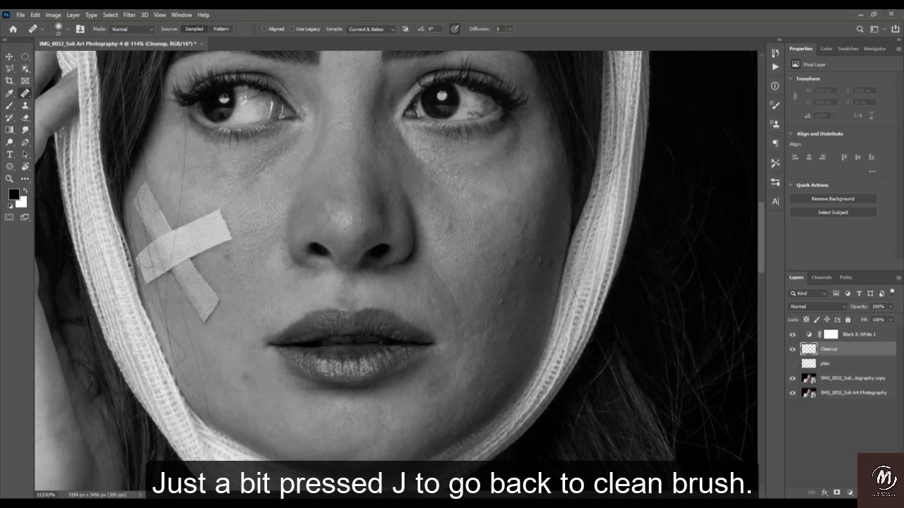
pyautogui.rightClick(25, 93)
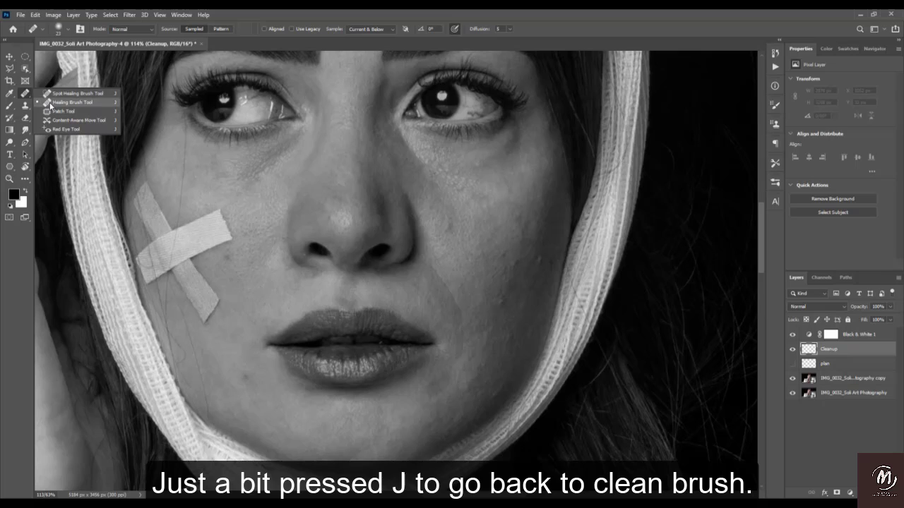
pyautogui.click(49, 103)
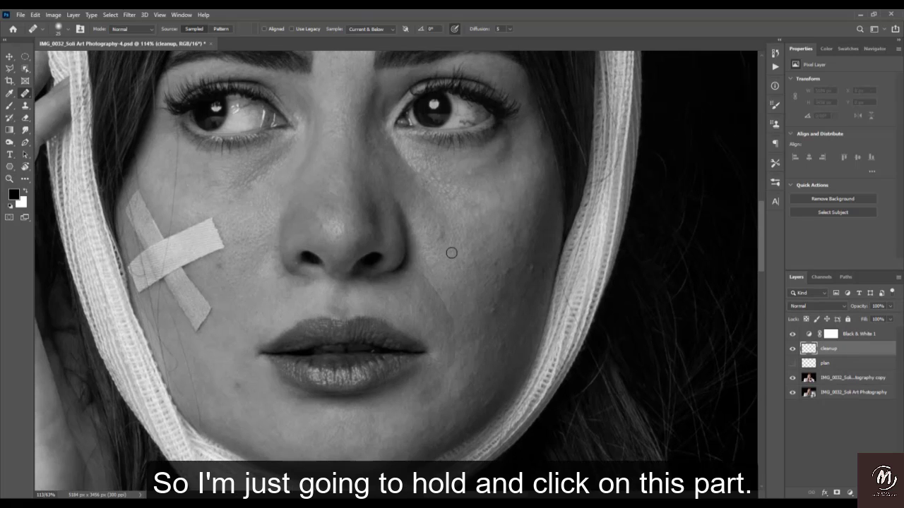
# Heal the small dark blemish on the cheek beside the nose, sampling clean skin right next to it
pyautogui.press('alt')
pyautogui.keyDown('alt'); pyautogui.click(459, 247); pyautogui.keyUp('alt')
pyautogui.moveTo(445, 230)
pyautogui.mouseDown()
pyautogui.moveTo(449, 251)
pyautogui.moveTo(462, 250)
pyautogui.mouseUp()
pyautogui.press('z')
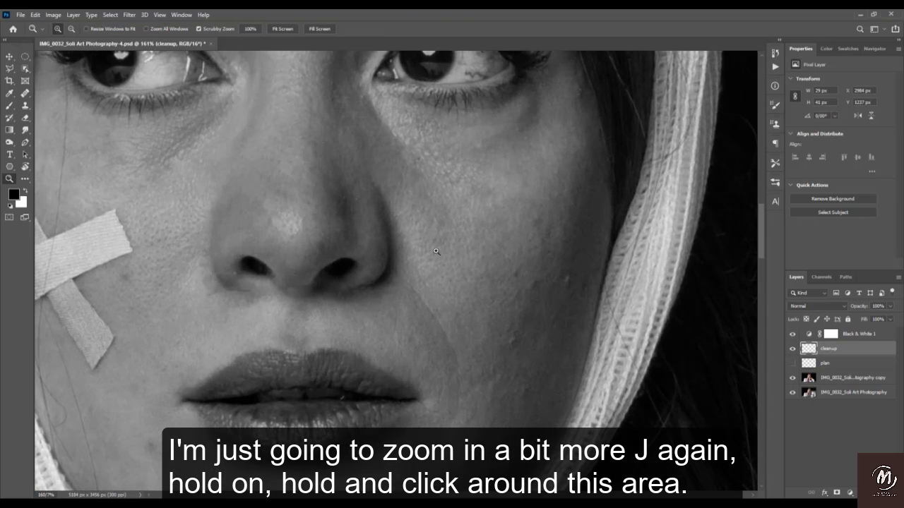
pyautogui.press('j')
pyautogui.keyDown('alt'); pyautogui.click(457, 249); pyautogui.keyUp('alt')
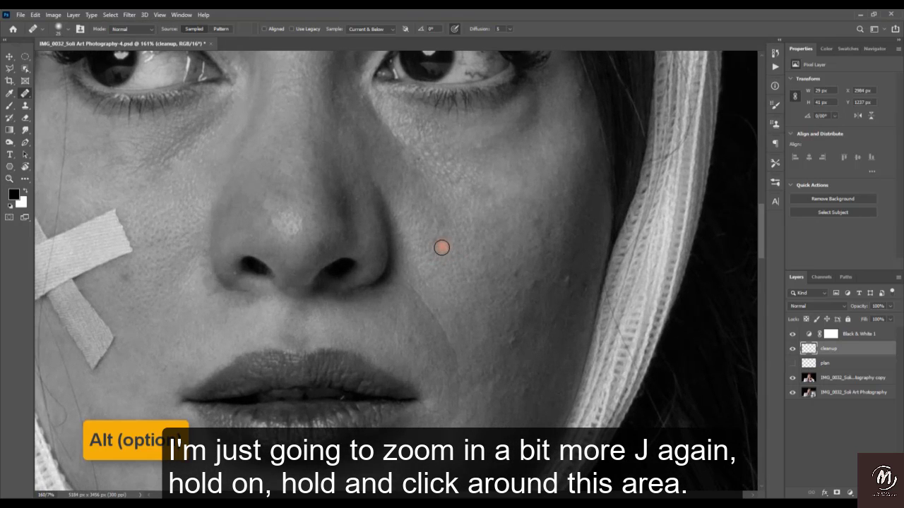
pyautogui.moveTo(442, 247); pyautogui.dragTo(440, 230)
# Heal the remaining faint marks around the treated cheek spot beside the nostril, resampling adjacent skin for each one
pyautogui.keyDown('alt'); pyautogui.click(459, 237); pyautogui.keyUp('alt')
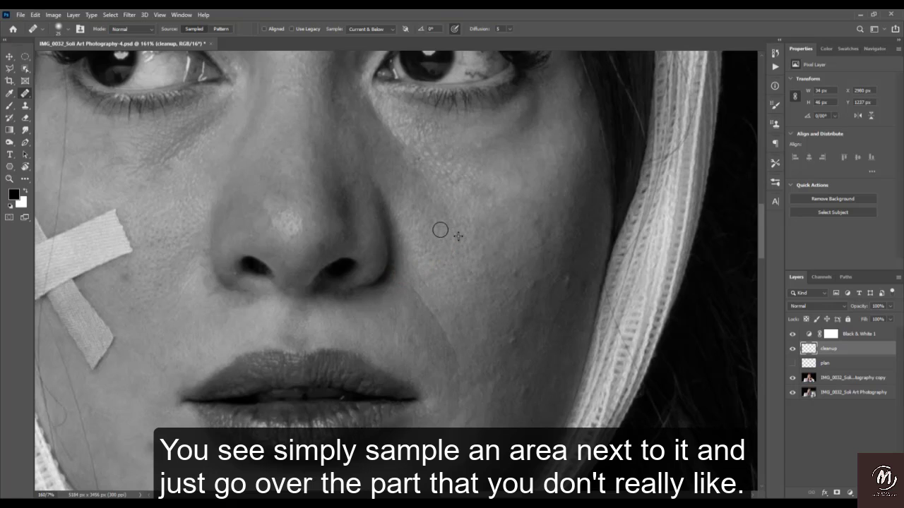
pyautogui.click(428, 246)
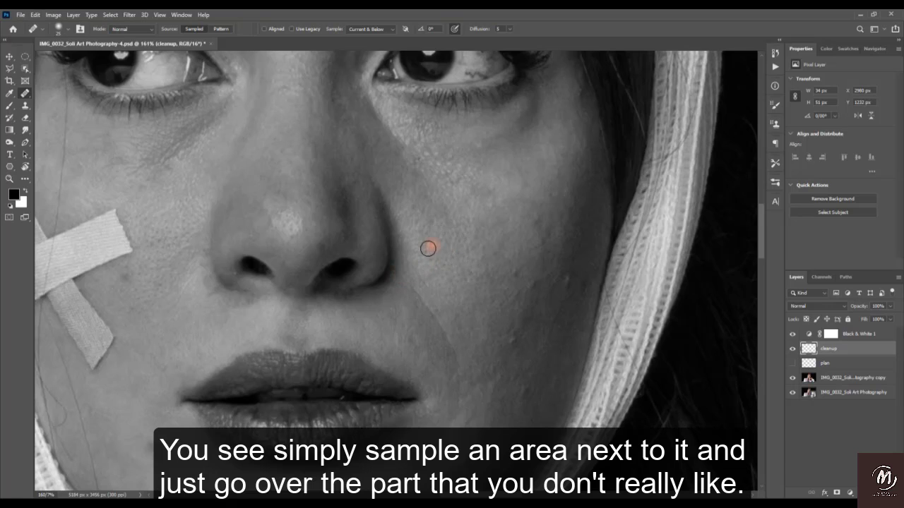
pyautogui.keyDown('alt'); pyautogui.click(461, 224); pyautogui.keyUp('alt')
pyautogui.click(451, 228)
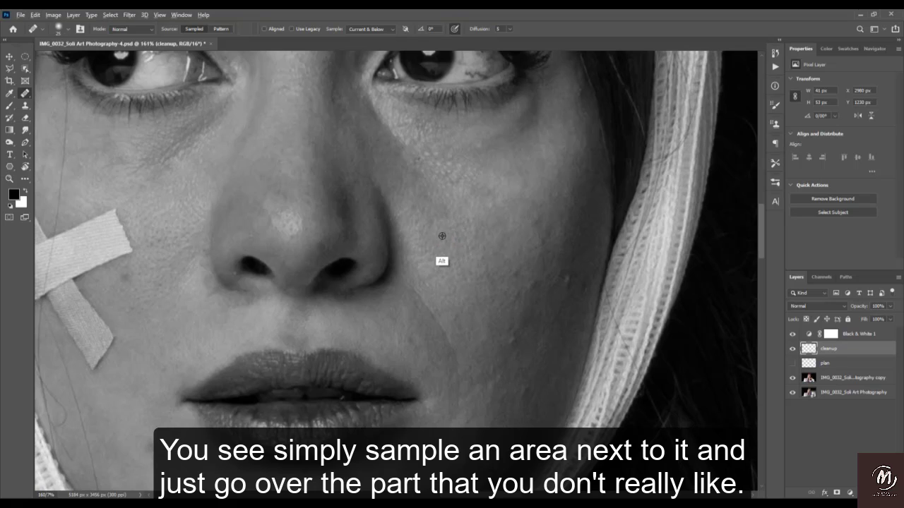
pyautogui.keyDown('alt'); pyautogui.click(441, 235); pyautogui.keyUp('alt')
pyautogui.click(430, 224)
# Heal the bumps and shadow lines in the middle of the shaded cheek, using nearby skin as the source
pyautogui.moveTo(480, 267); pyautogui.dragTo(451, 228)
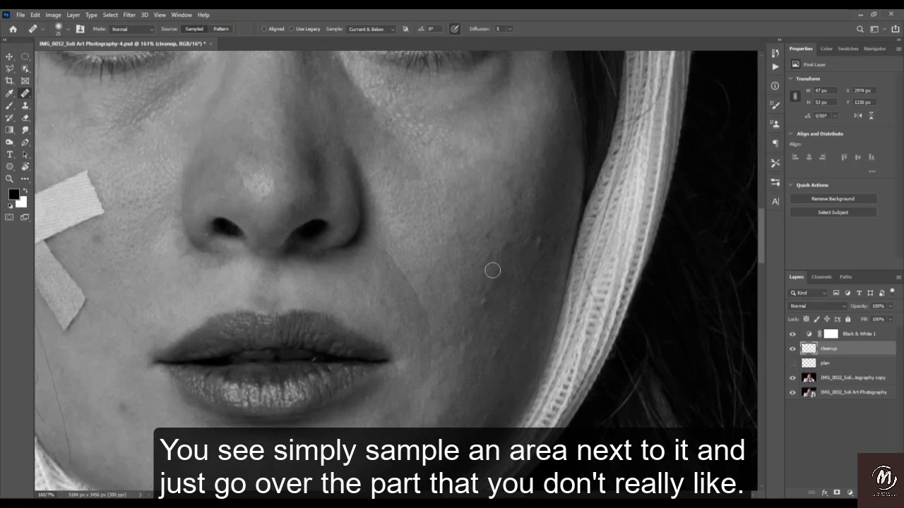
pyautogui.keyDown('alt'); pyautogui.click(493, 281); pyautogui.keyUp('alt')
pyautogui.moveTo(484, 305); pyautogui.dragTo(491, 313)
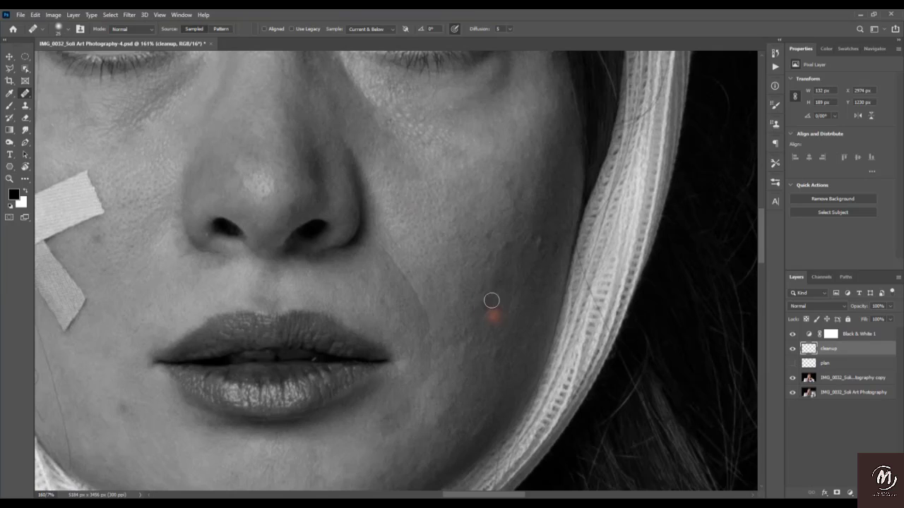
pyautogui.click(494, 298)
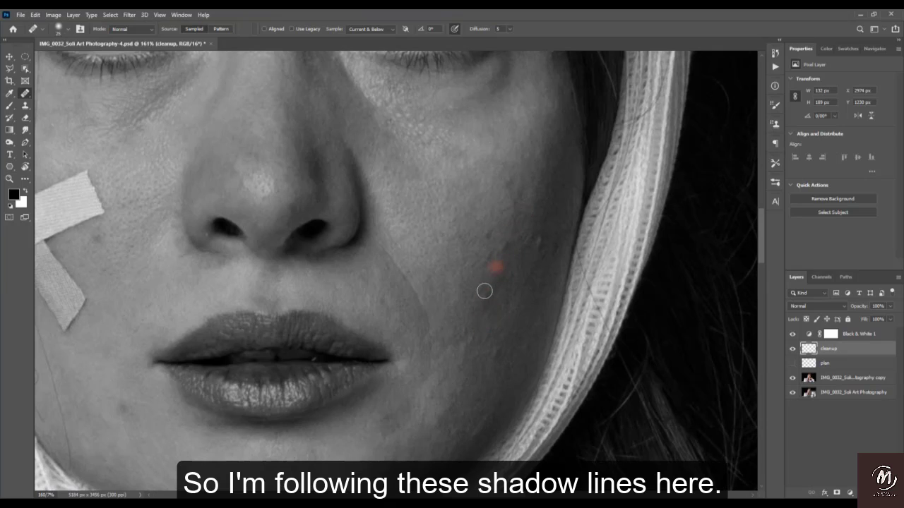
pyautogui.keyDown('alt'); pyautogui.click(470, 255); pyautogui.keyUp('alt')
pyautogui.click(484, 234)
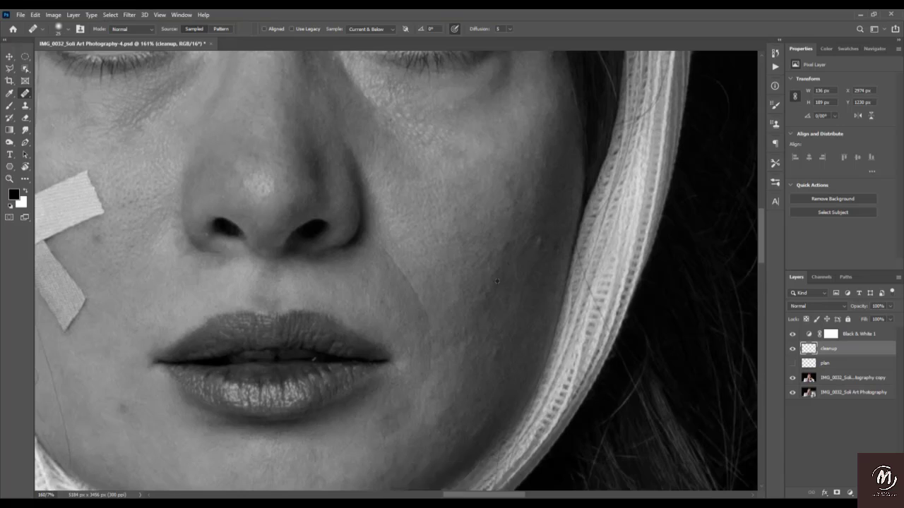
pyautogui.keyDown('alt'); pyautogui.click(495, 278); pyautogui.keyUp('alt')
pyautogui.moveTo(487, 297); pyautogui.dragTo(483, 301)
# Heal the small bumps on the upper and outer parts of the shaded cheek, up to the edge of the bandage
pyautogui.keyDown('alt'); pyautogui.click(514, 227); pyautogui.keyUp('alt')
pyautogui.click(506, 244)
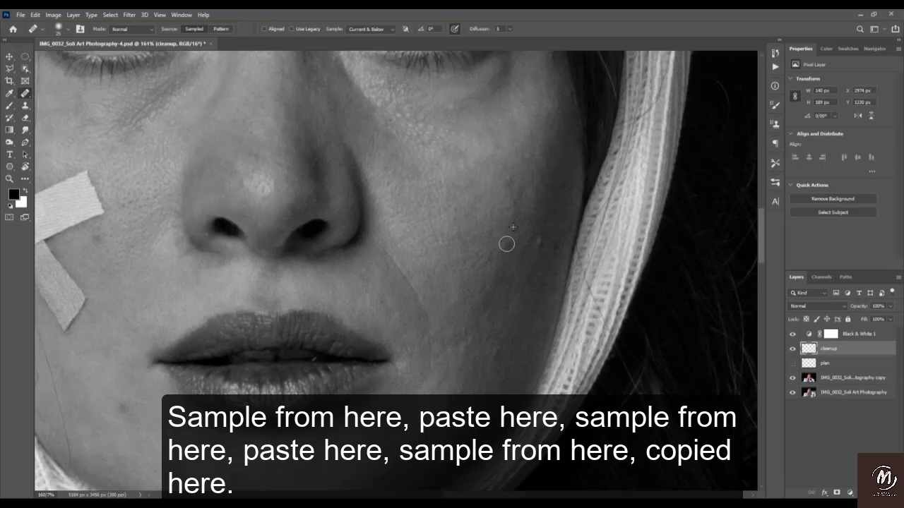
pyautogui.keyDown('alt'); pyautogui.click(522, 166); pyautogui.keyUp('alt')
pyautogui.click(505, 183)
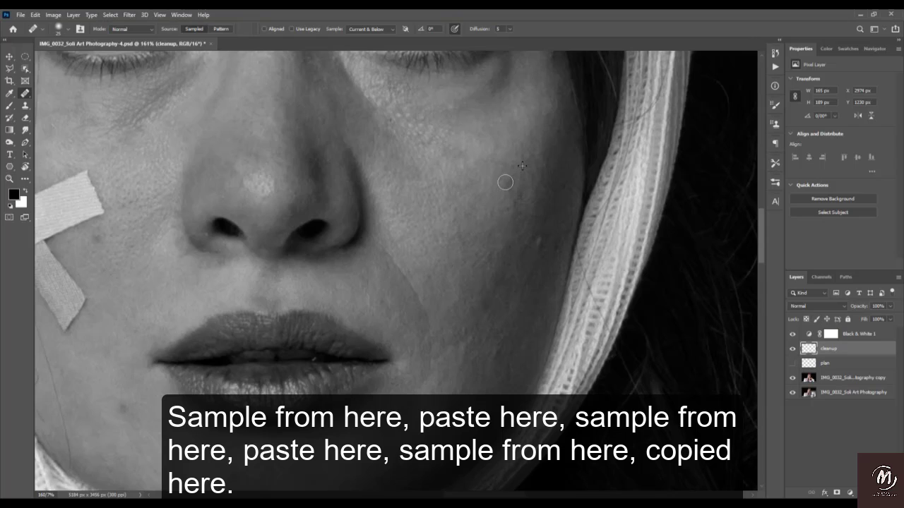
pyautogui.keyDown('alt'); pyautogui.click(555, 204); pyautogui.keyUp('alt')
pyautogui.click(547, 220)
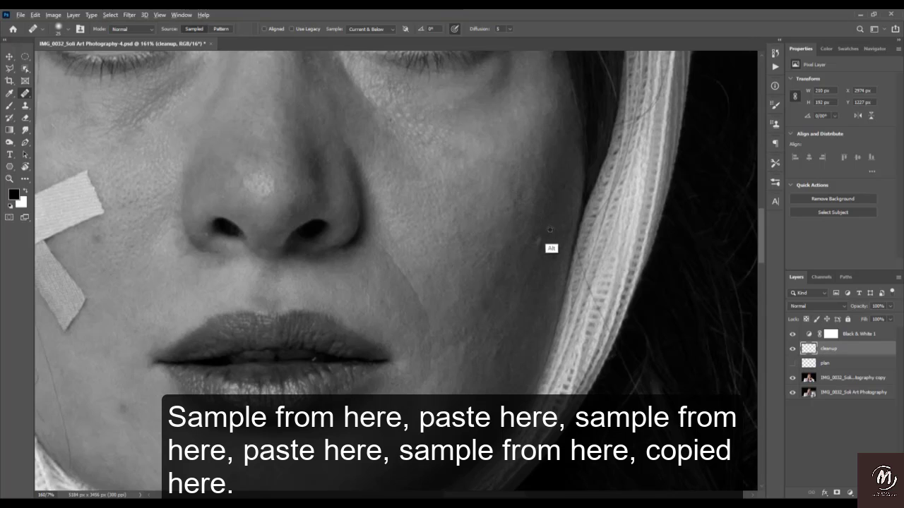
pyautogui.keyDown('alt'); pyautogui.click(549, 230); pyautogui.keyUp('alt')
pyautogui.keyDown('alt'); pyautogui.click(559, 225); pyautogui.keyUp('alt')
pyautogui.click(558, 248)
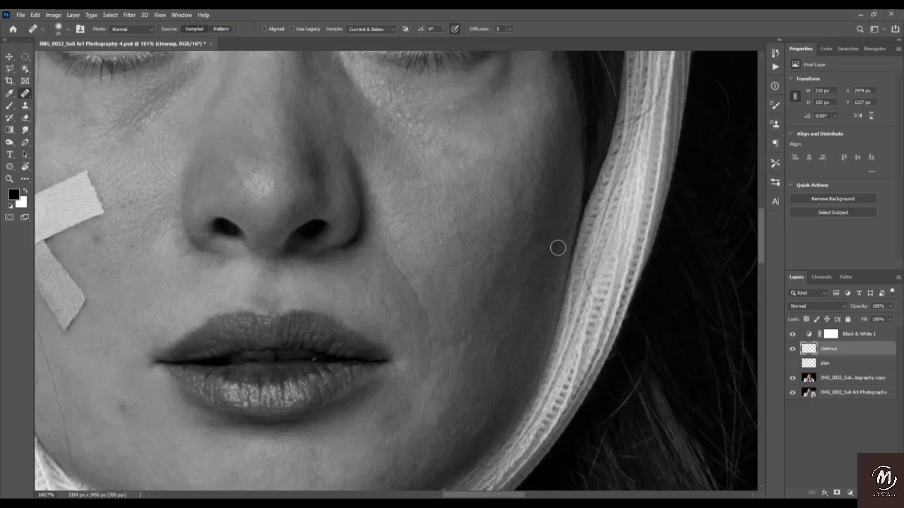
# Heal the uneven spots on the lower part of the shaded cheek between the mouth and the jaw
pyautogui.keyDown('alt'); pyautogui.click(514, 290); pyautogui.keyUp('alt')
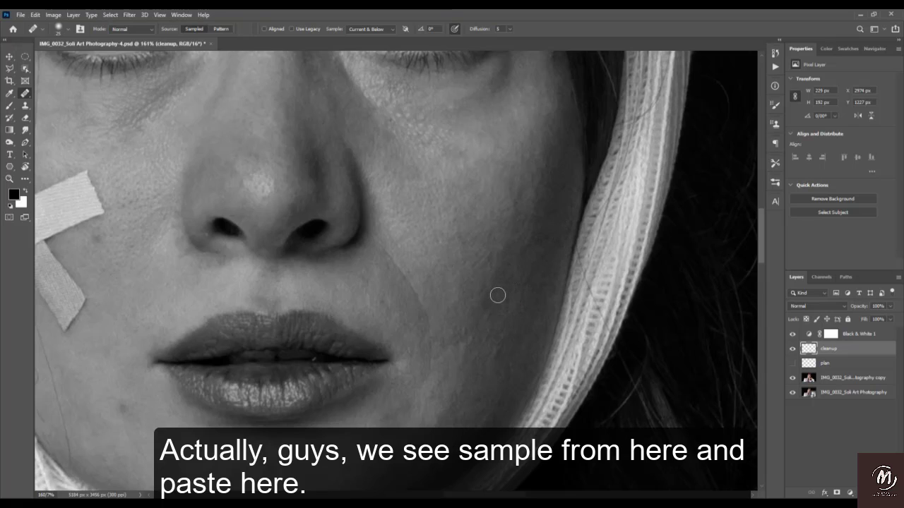
pyautogui.keyDown('alt'); pyautogui.click(504, 329); pyautogui.keyUp('alt')
pyautogui.click(457, 343)
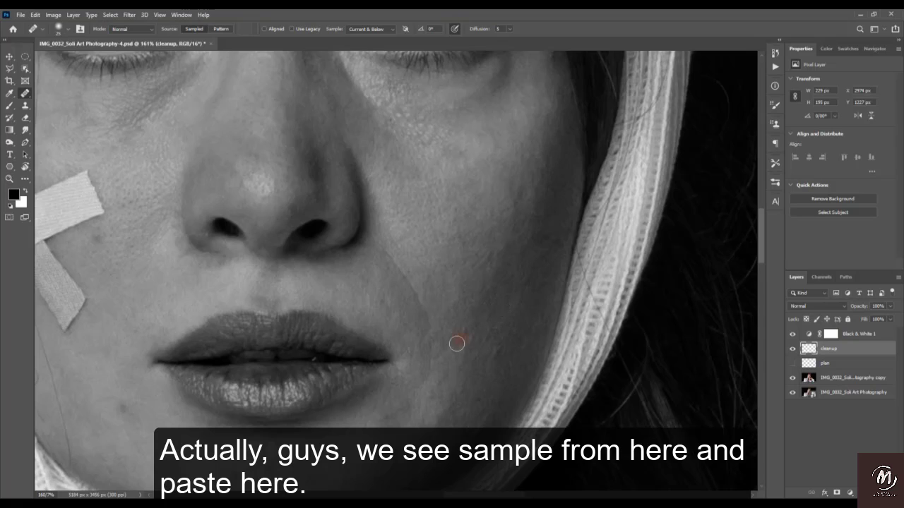
pyautogui.click(516, 327)
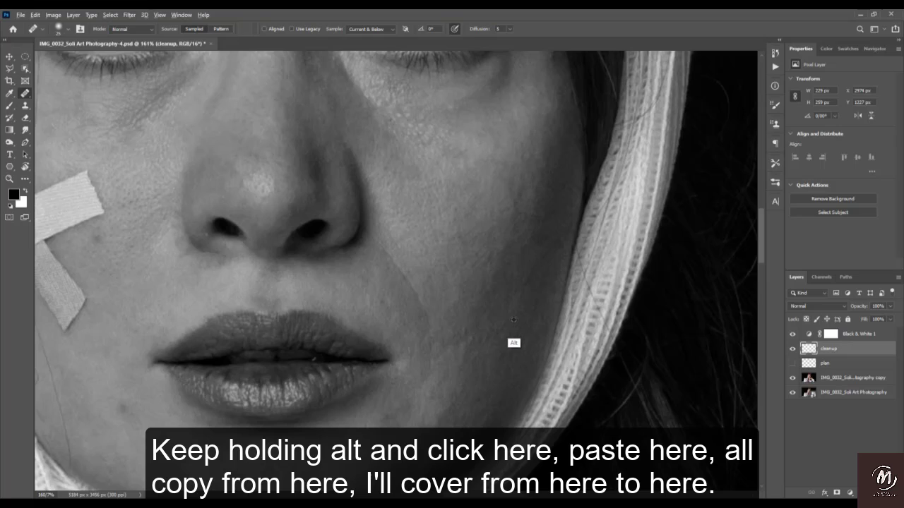
pyautogui.keyDown('alt'); pyautogui.click(514, 319); pyautogui.keyUp('alt')
pyautogui.click(518, 339)
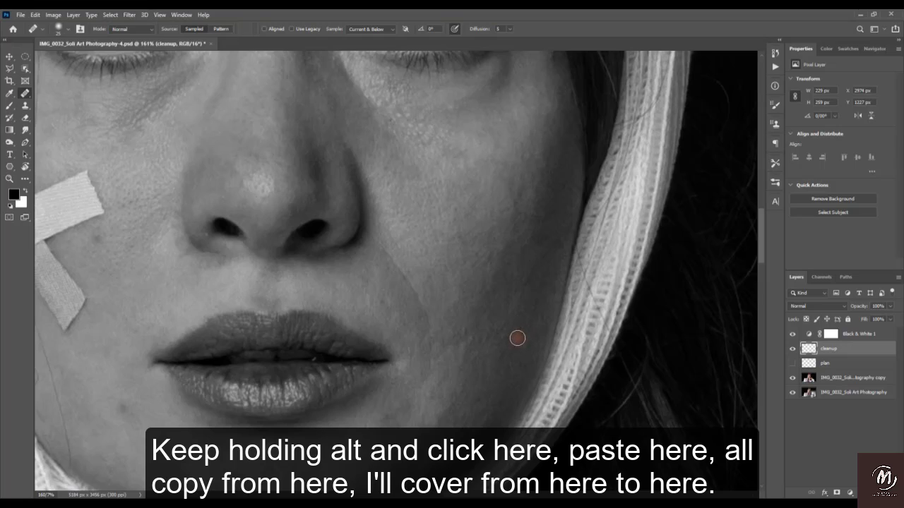
pyautogui.click(472, 387)
pyautogui.click(518, 314)
# Even out the outer edge of the shaded cheek along the bandage with skin sampled higher up
pyautogui.keyDown('alt'); pyautogui.click(557, 209); pyautogui.keyUp('alt')
pyautogui.click(543, 241)
pyautogui.click(536, 281)
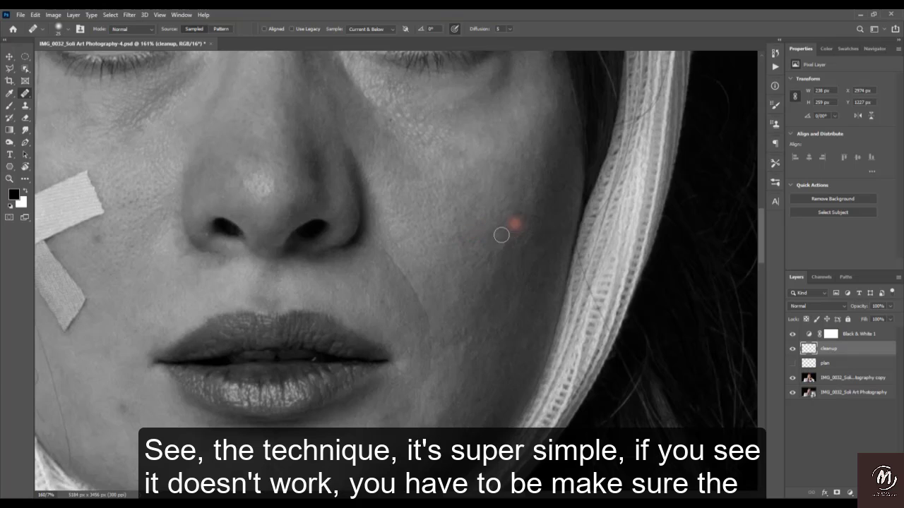
# Set the Healing Brush to sample from Current & Below
pyautogui.click(360, 28)
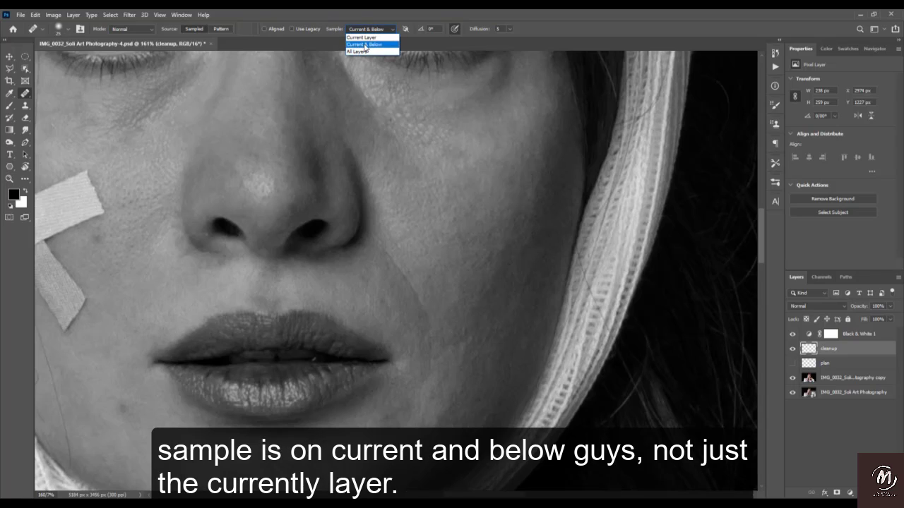
pyautogui.click(365, 45)
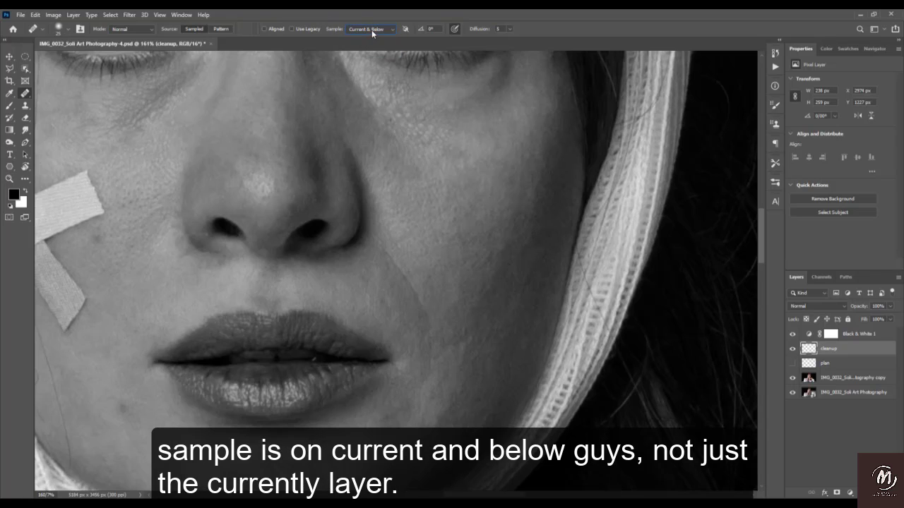
pyautogui.click(371, 30)
pyautogui.click(371, 44)
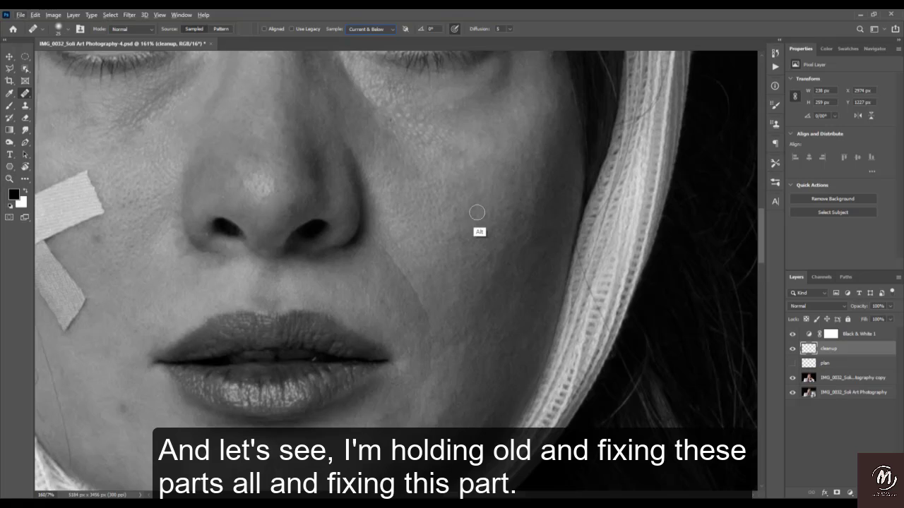
# Heal the dark spot beside the crossed tape strips and the one on the lower cheek below the mouth corner
pyautogui.moveTo(401, 275); pyautogui.dragTo(589, 299)
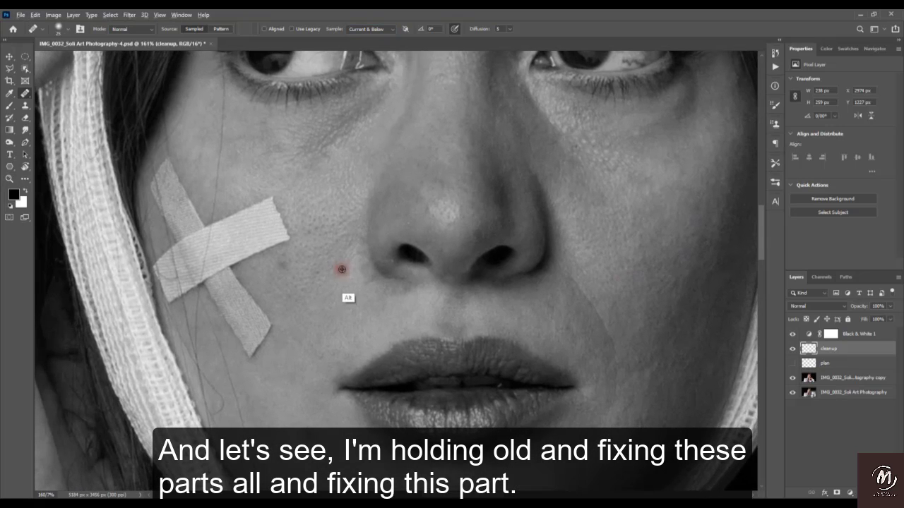
pyautogui.keyDown('alt'); pyautogui.click(294, 265); pyautogui.keyUp('alt')
pyautogui.moveTo(276, 269); pyautogui.dragTo(277, 267)
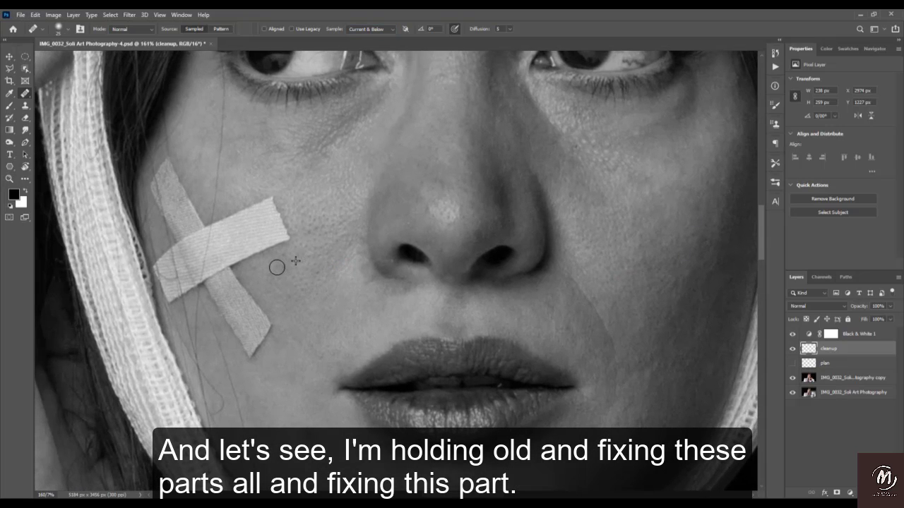
pyautogui.moveTo(311, 303)
pyautogui.mouseDown()
pyautogui.moveTo(304, 316)
pyautogui.moveTo(345, 216)
pyautogui.mouseUp()
pyautogui.keyDown('alt'); pyautogui.click(335, 318); pyautogui.keyUp('alt')
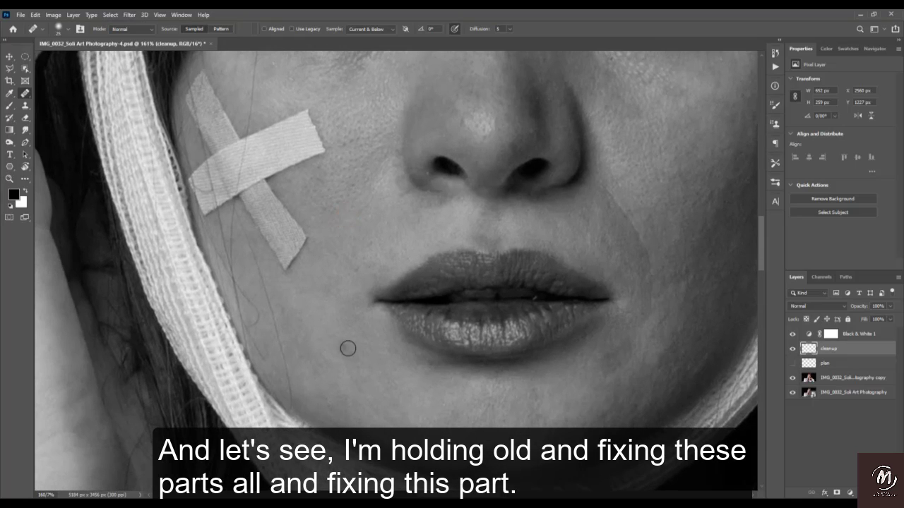
pyautogui.moveTo(349, 347); pyautogui.dragTo(343, 343)
pyautogui.click(358, 358)
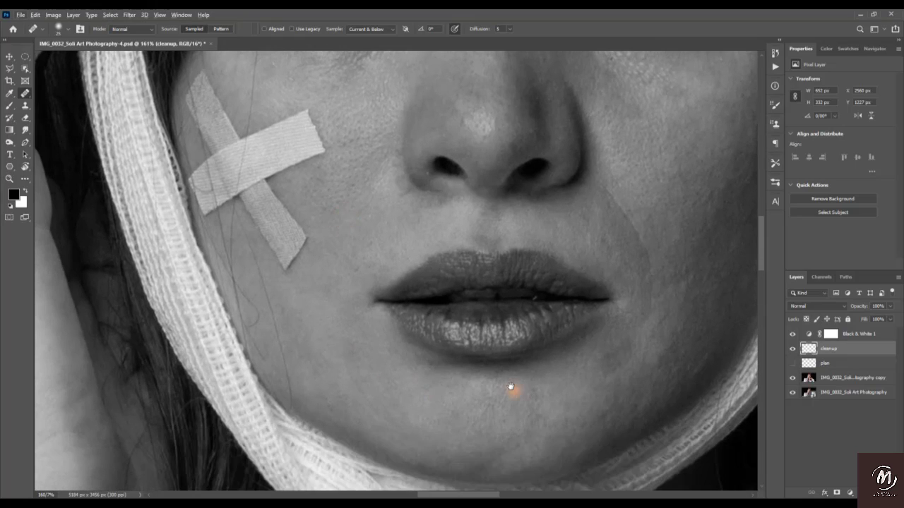
# Heal the uneven patch on the chin below the lower lip with skin sampled nearby
pyautogui.moveTo(514, 390); pyautogui.dragTo(417, 355)
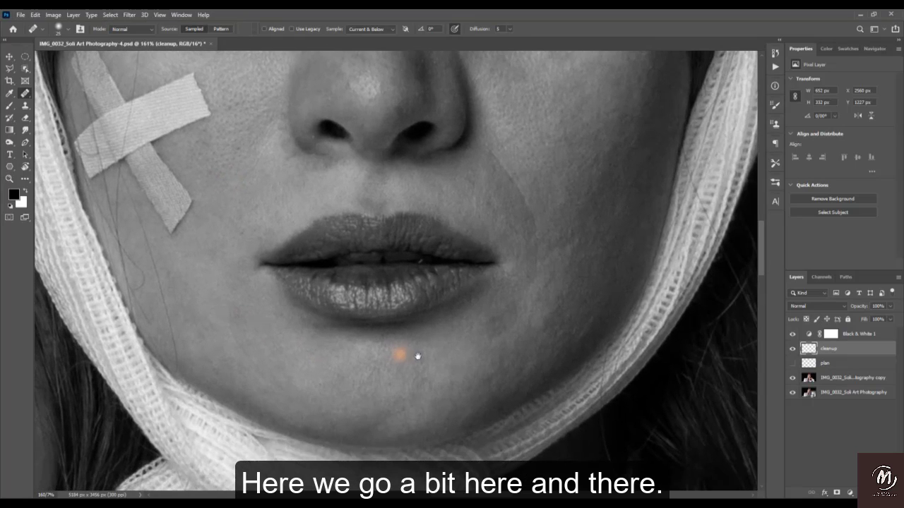
pyautogui.keyDown('alt'); pyautogui.click(459, 368); pyautogui.keyUp('alt')
pyautogui.moveTo(491, 389)
pyautogui.mouseDown()
pyautogui.moveTo(484, 384)
pyautogui.moveTo(496, 362)
pyautogui.moveTo(423, 353)
pyautogui.mouseUp()
# Heal the blotchy skin along the shaded jawline next to the bandage
pyautogui.keyDown('alt'); pyautogui.click(514, 358); pyautogui.keyUp('alt')
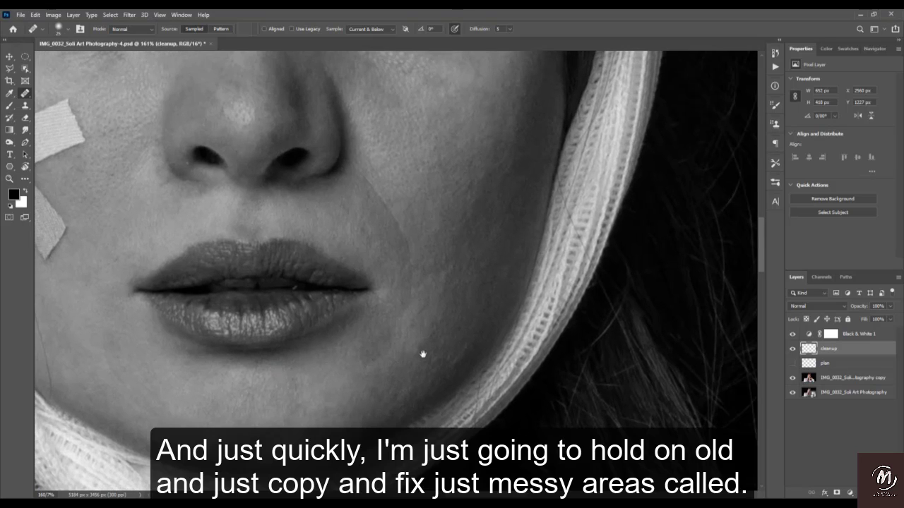
pyautogui.keyDown('alt'); pyautogui.click(466, 312); pyautogui.keyUp('alt')
pyautogui.moveTo(484, 333)
pyautogui.mouseDown()
pyautogui.moveTo(463, 326)
pyautogui.moveTo(482, 329)
pyautogui.moveTo(461, 359)
pyautogui.mouseUp()
pyautogui.click(483, 328)
pyautogui.keyDown('alt'); pyautogui.click(490, 327); pyautogui.keyUp('alt')
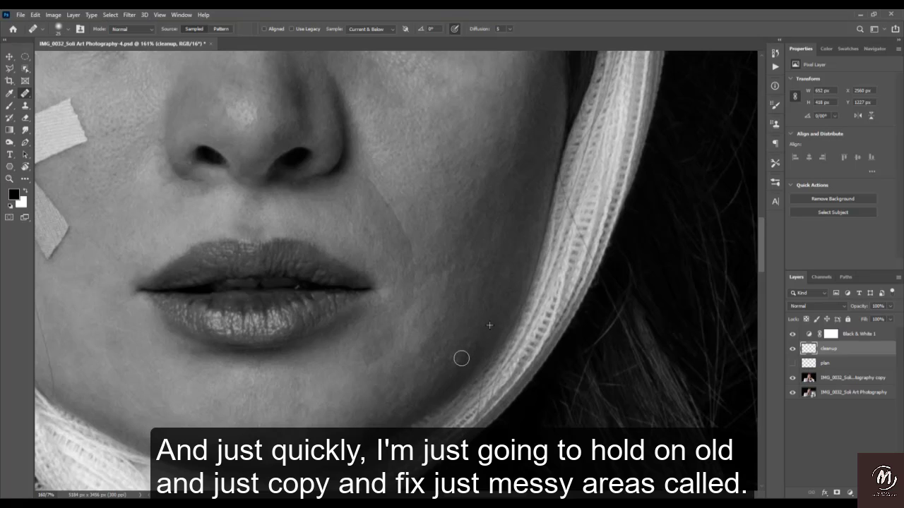
pyautogui.keyDown('alt'); pyautogui.click(470, 332); pyautogui.keyUp('alt')
# Heal the uneven skin on the lower cheek just outside the shaded mouth corner, sampling from slightly above it
pyautogui.keyDown('alt'); pyautogui.click(432, 289); pyautogui.keyUp('alt')
pyautogui.moveTo(420, 317); pyautogui.dragTo(414, 331)
pyautogui.moveTo(413, 286); pyautogui.dragTo(312, 382)
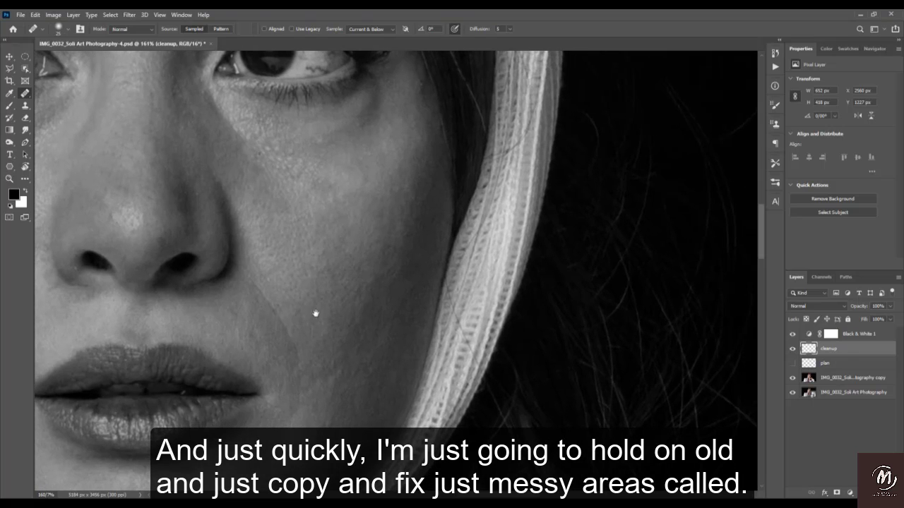
# Heal the uneven skin and fine lines between the eyebrows, sampling from just above them
pyautogui.moveTo(329, 310); pyautogui.dragTo(342, 373)
pyautogui.moveTo(276, 313); pyautogui.dragTo(392, 338)
pyautogui.keyDown('alt'); pyautogui.click(440, 258); pyautogui.keyUp('alt')
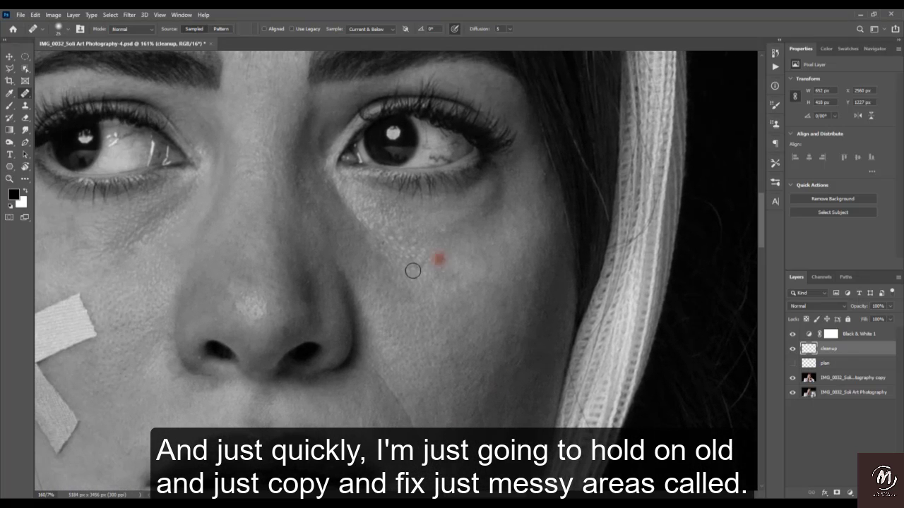
pyautogui.moveTo(341, 307)
pyautogui.mouseDown()
pyautogui.moveTo(510, 324)
pyautogui.moveTo(422, 317)
pyautogui.moveTo(474, 228)
pyautogui.mouseUp()
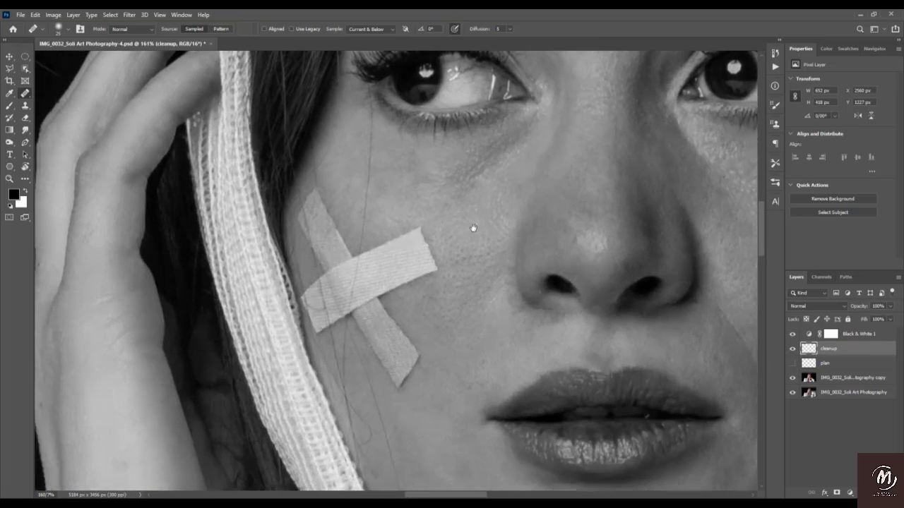
pyautogui.moveTo(428, 260); pyautogui.dragTo(250, 397)
pyautogui.moveTo(341, 303); pyautogui.dragTo(320, 453)
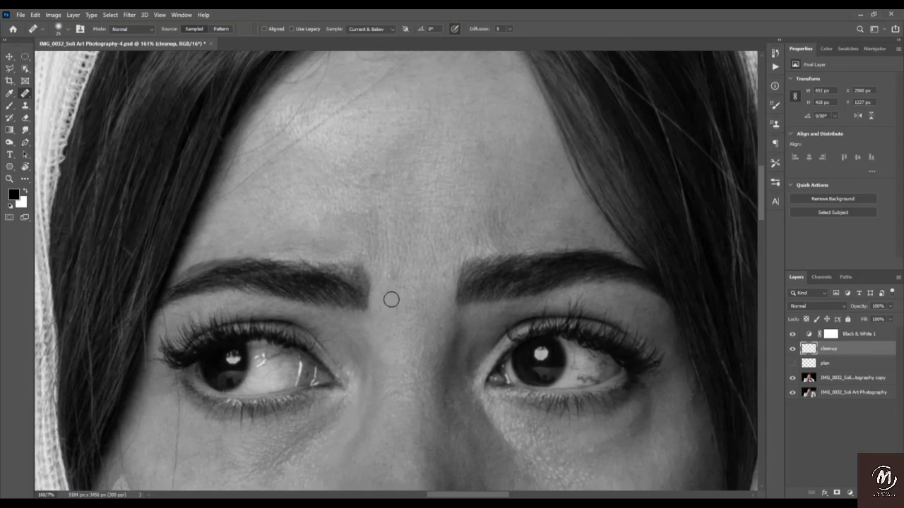
pyautogui.keyDown('alt'); pyautogui.click(414, 259); pyautogui.keyUp('alt')
pyautogui.click(395, 277)
pyautogui.keyDown('alt'); pyautogui.click(433, 259); pyautogui.keyUp('alt')
pyautogui.click(434, 286)
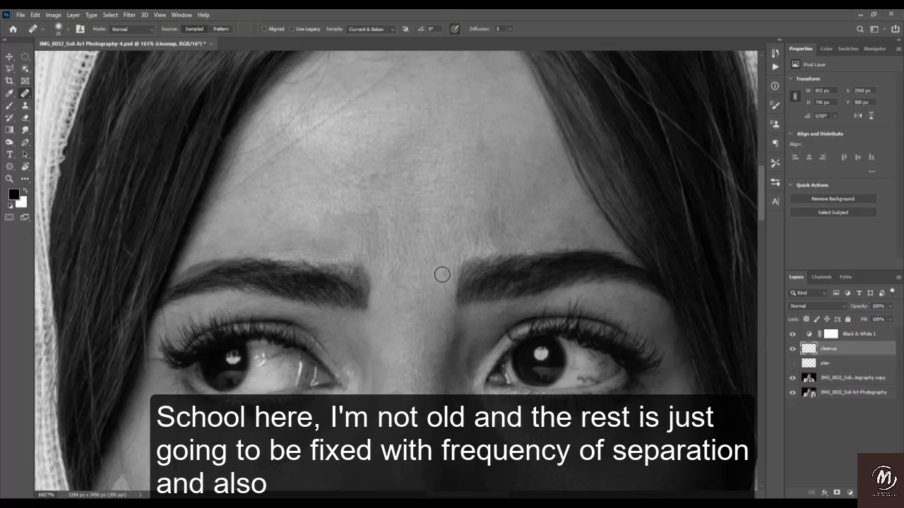
pyautogui.click(442, 274)
pyautogui.click(416, 283)
# Heal the small blemishes on the forehead above the inner end of the eyebrow on the untaped side
pyautogui.moveTo(381, 240); pyautogui.dragTo(377, 319)
pyautogui.keyDown('alt'); pyautogui.click(505, 220); pyautogui.keyUp('alt')
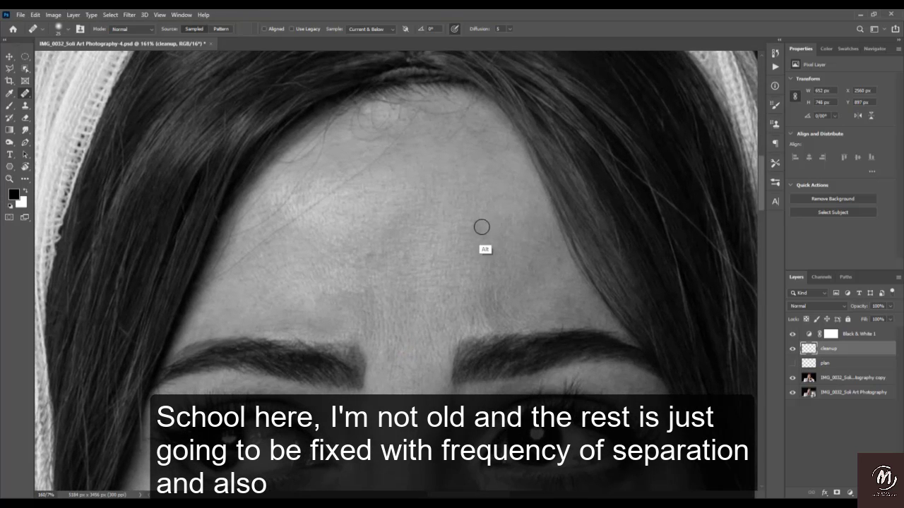
pyautogui.click(475, 229)
pyautogui.keyDown('alt'); pyautogui.click(500, 223); pyautogui.keyUp('alt')
pyautogui.click(483, 240)
# Heal the dark spots and uneven patches in the middle of the forehead with skin sampled nearby
pyautogui.keyDown('alt'); pyautogui.click(411, 235); pyautogui.keyUp('alt')
pyautogui.click(388, 248)
pyautogui.keyDown('alt'); pyautogui.click(410, 236); pyautogui.keyUp('alt')
pyautogui.click(372, 254)
pyautogui.keyDown('alt'); pyautogui.click(417, 241); pyautogui.keyUp('alt')
pyautogui.click(399, 259)
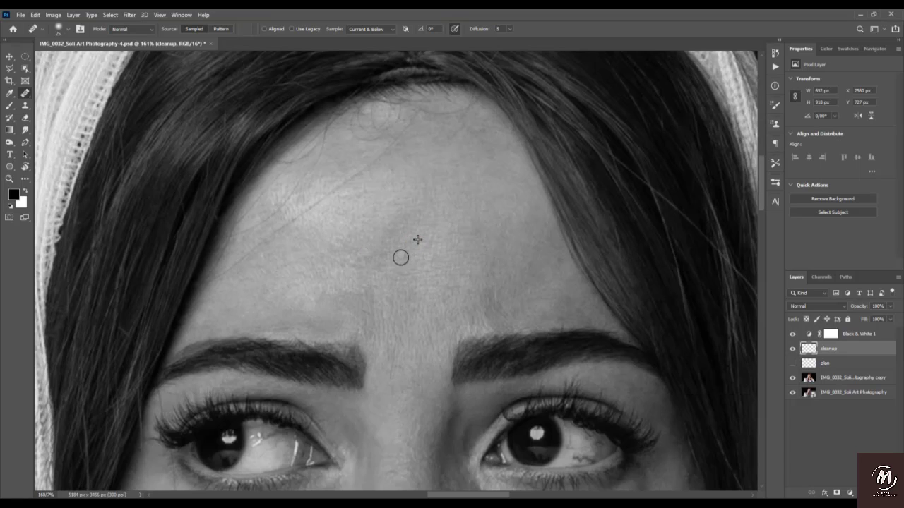
pyautogui.keyDown('alt'); pyautogui.click(361, 246); pyautogui.keyUp('alt')
pyautogui.click(363, 259)
# Heal the skin above the eyebrow on the taped side and along the hairline on the opposite side of the forehead
pyautogui.moveTo(289, 238); pyautogui.dragTo(395, 198)
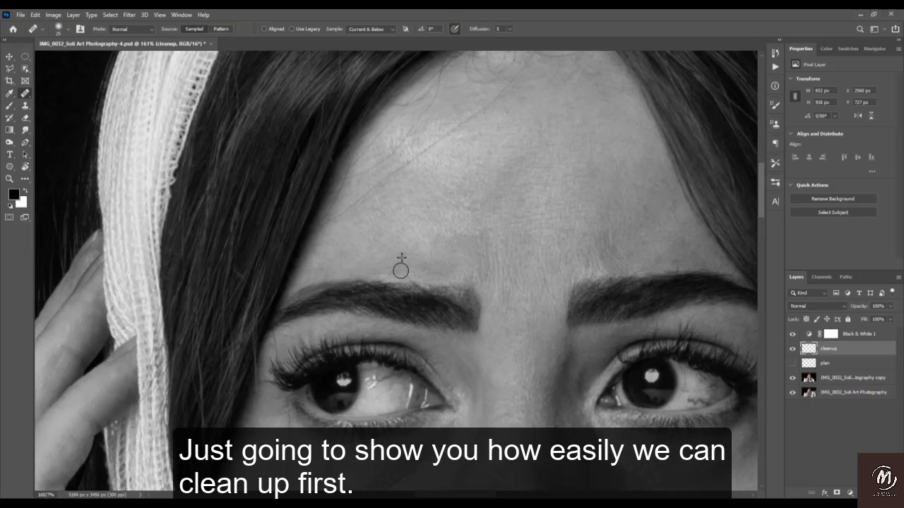
pyautogui.keyDown('alt'); pyautogui.click(356, 259); pyautogui.keyUp('alt')
pyautogui.click(340, 283)
pyautogui.moveTo(393, 354)
pyautogui.mouseDown()
pyautogui.moveTo(273, 228)
pyautogui.moveTo(217, 317)
pyautogui.mouseUp()
pyautogui.keyDown('alt'); pyautogui.click(464, 186); pyautogui.keyUp('alt')
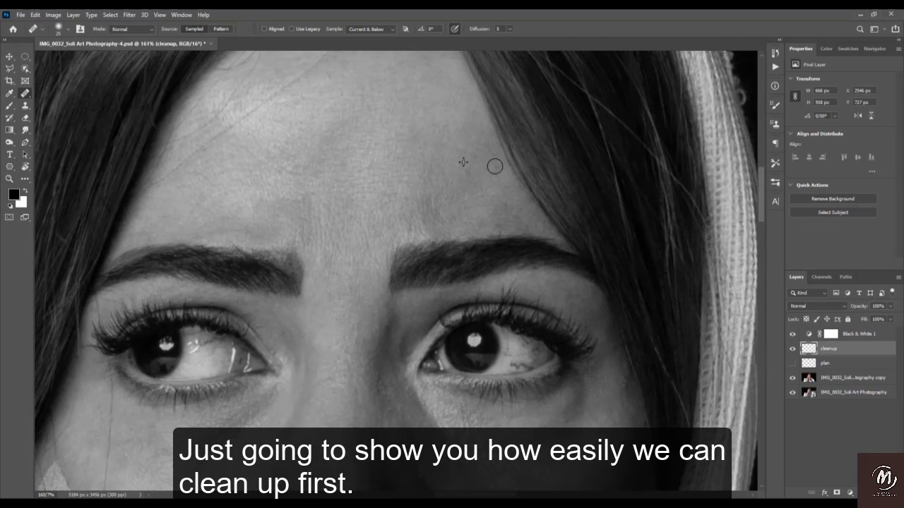
# Heal the uneven skin on the shaded outer cheek, from below the outer eye corner down beside the bandage
pyautogui.scroll(-5, 494, 166)
pyautogui.hscroll(2, 442, 191)
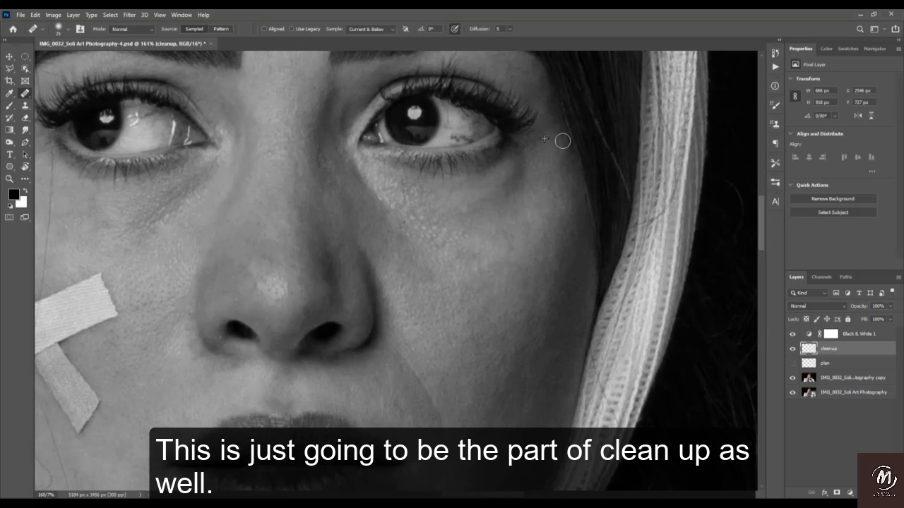
pyautogui.moveTo(516, 242); pyautogui.dragTo(440, 210)
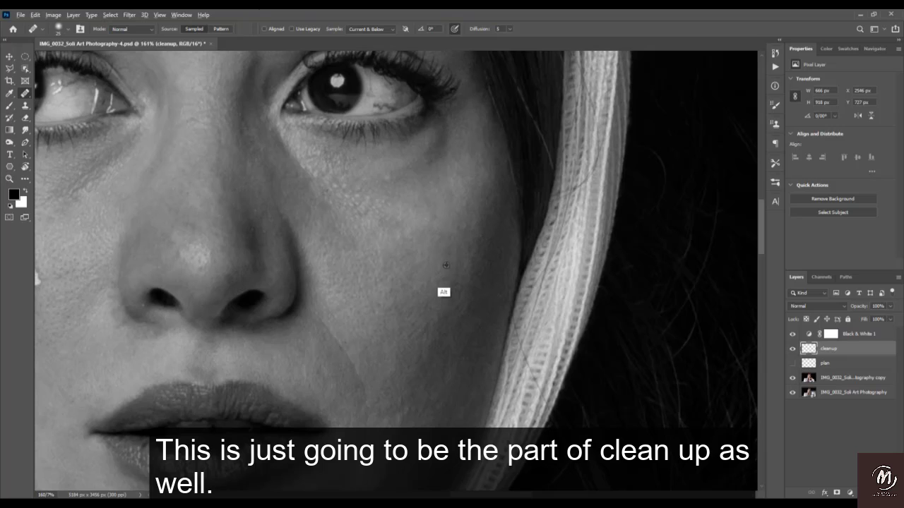
pyautogui.keyDown('alt'); pyautogui.click(447, 239); pyautogui.keyUp('alt')
pyautogui.scroll(-3, 448, 191)
pyautogui.hscroll(-1, 447, 191)
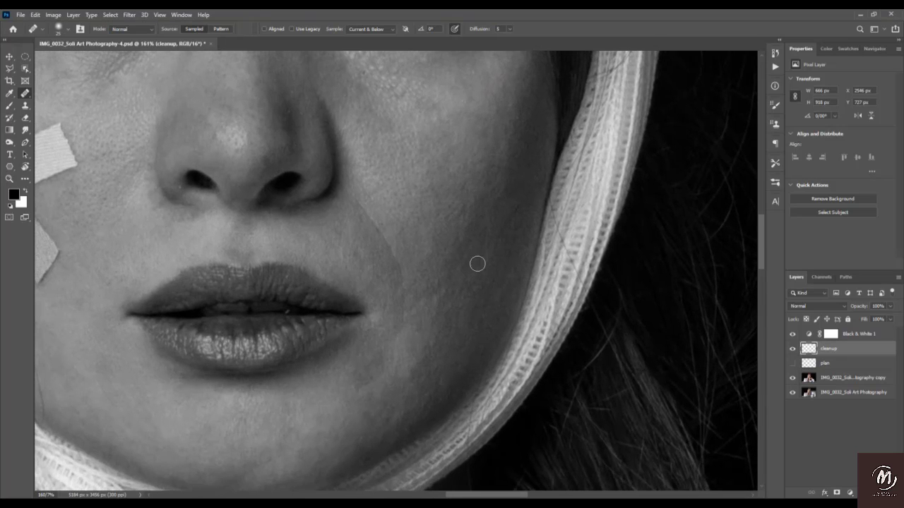
pyautogui.keyDown('alt'); pyautogui.click(524, 246); pyautogui.keyUp('alt')
pyautogui.moveTo(502, 237)
pyautogui.mouseDown()
pyautogui.moveTo(497, 243)
pyautogui.moveTo(533, 234)
pyautogui.moveTo(517, 207)
pyautogui.moveTo(526, 248)
pyautogui.moveTo(500, 235)
pyautogui.moveTo(506, 226)
pyautogui.moveTo(505, 257)
pyautogui.moveTo(485, 219)
pyautogui.mouseUp()
pyautogui.keyDown('alt'); pyautogui.click(519, 211); pyautogui.keyUp('alt')
pyautogui.moveTo(449, 250)
pyautogui.mouseDown()
pyautogui.moveTo(393, 295)
pyautogui.moveTo(449, 237)
pyautogui.mouseUp()
pyautogui.keyDown('alt'); pyautogui.click(468, 234); pyautogui.keyUp('alt')
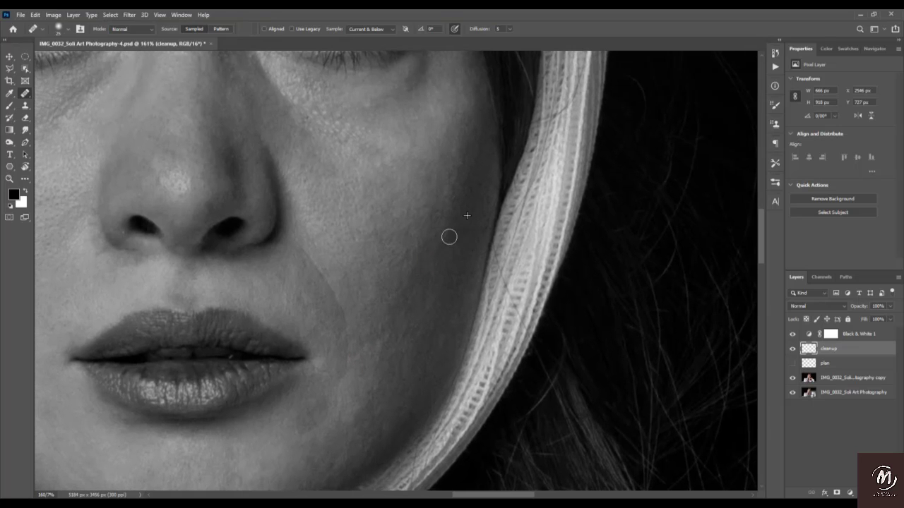
# Heal the blotchy skin on the shaded lower cheek toward the jaw, sampling from close by
pyautogui.moveTo(437, 274)
pyautogui.mouseDown()
pyautogui.moveTo(443, 296)
pyautogui.moveTo(433, 301)
pyautogui.mouseUp()
pyautogui.keyDown('alt'); pyautogui.click(444, 278); pyautogui.keyUp('alt')
pyautogui.keyDown('alt'); pyautogui.click(452, 323); pyautogui.keyUp('alt')
pyautogui.moveTo(453, 345); pyautogui.dragTo(449, 344)
pyautogui.scroll(-3, 438, 328)
pyautogui.hscroll(-2, 438, 328)
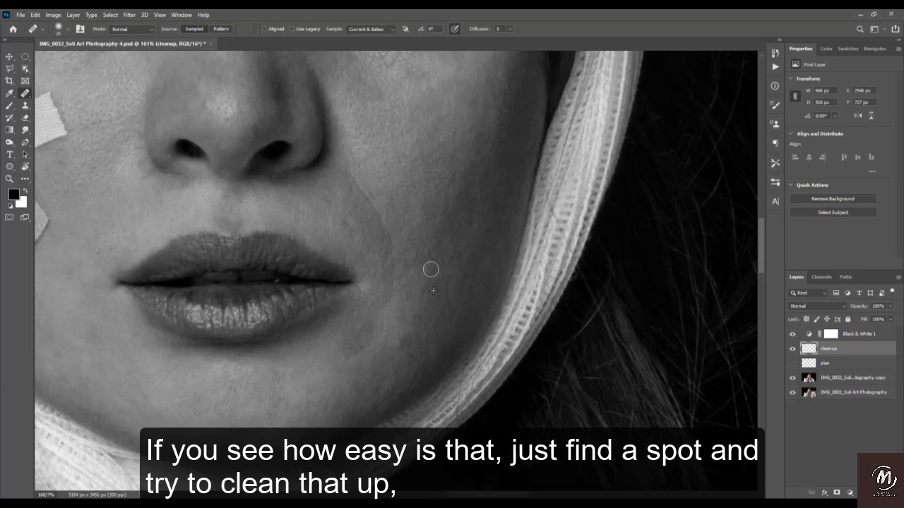
# Examine the stray hairs crossing the taped cheek, from below the eye down to the jaw
pyautogui.moveTo(397, 280)
pyautogui.mouseDown()
pyautogui.moveTo(510, 262)
pyautogui.moveTo(396, 306)
pyautogui.moveTo(478, 283)
pyautogui.mouseUp()
pyautogui.moveTo(379, 258); pyautogui.dragTo(429, 362)
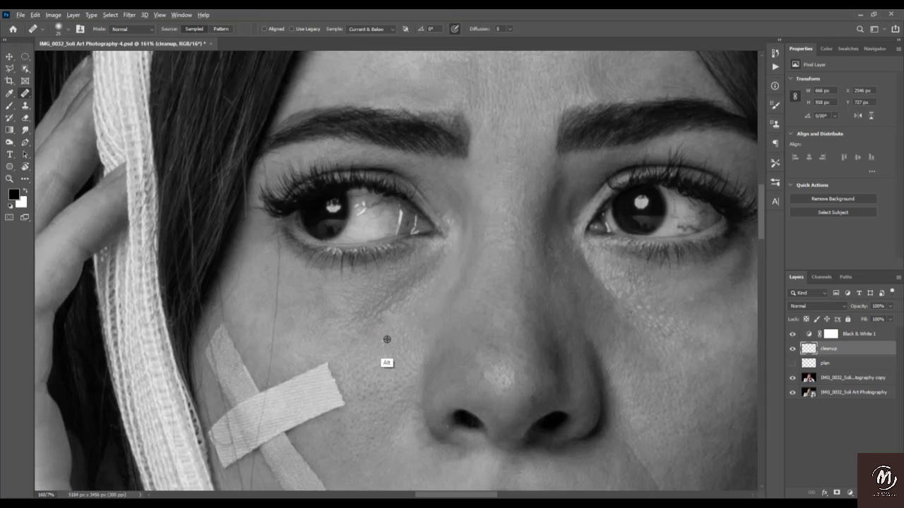
pyautogui.moveTo(373, 324); pyautogui.dragTo(375, 221)
pyautogui.moveTo(356, 340); pyautogui.dragTo(382, 206)
pyautogui.moveTo(257, 232); pyautogui.dragTo(293, 288)
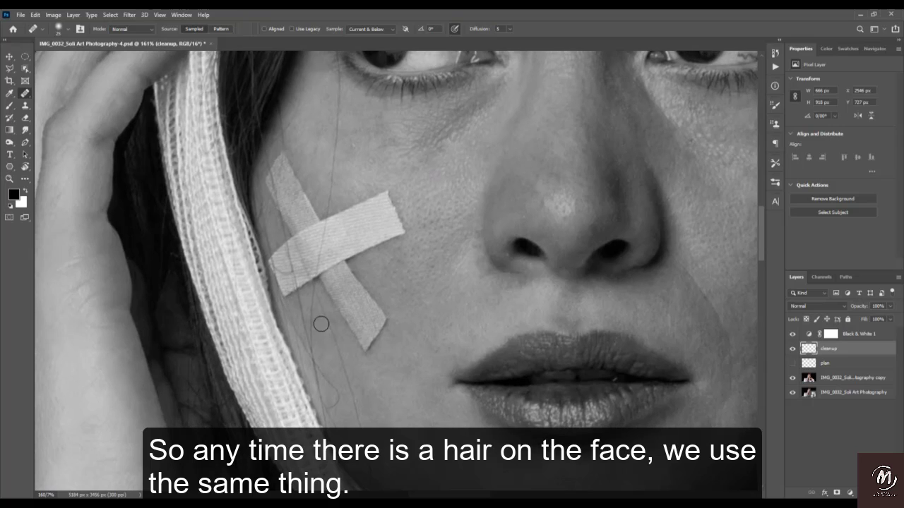
pyautogui.moveTo(338, 338); pyautogui.dragTo(346, 293)
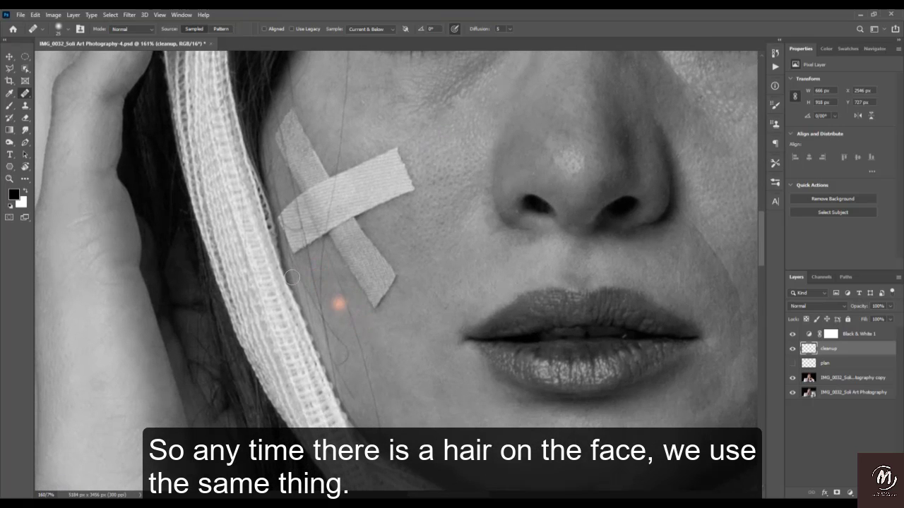
pyautogui.rightClick(26, 95)
pyautogui.click(58, 104)
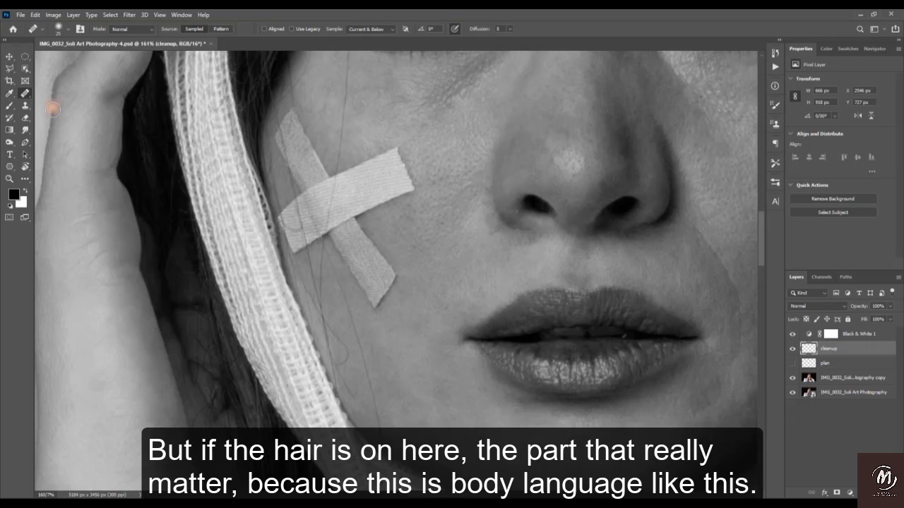
# Remove the stray hair lying across the knitted bandage above the hair with the Spot Healing Brush
pyautogui.moveTo(235, 198)
pyautogui.mouseDown()
pyautogui.moveTo(303, 388)
pyautogui.moveTo(314, 393)
pyautogui.mouseUp()
pyautogui.moveTo(392, 155); pyautogui.dragTo(223, 390)
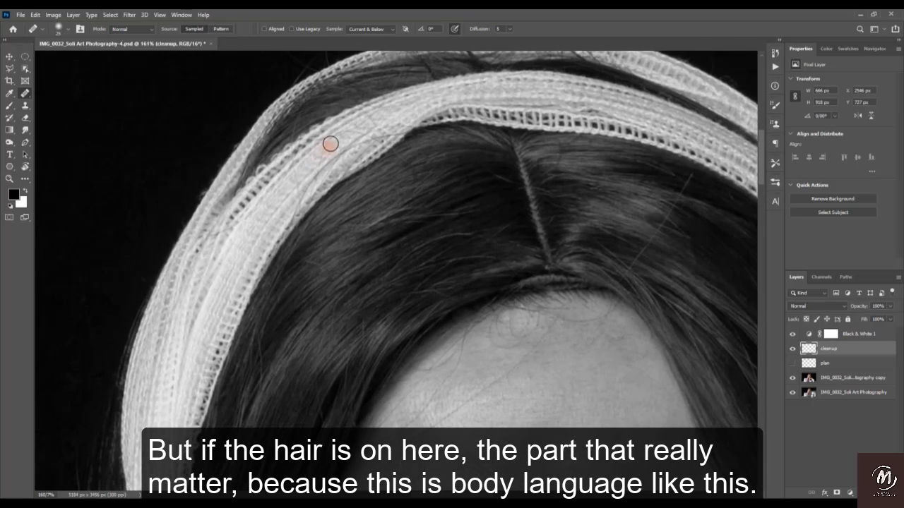
pyautogui.rightClick(22, 94)
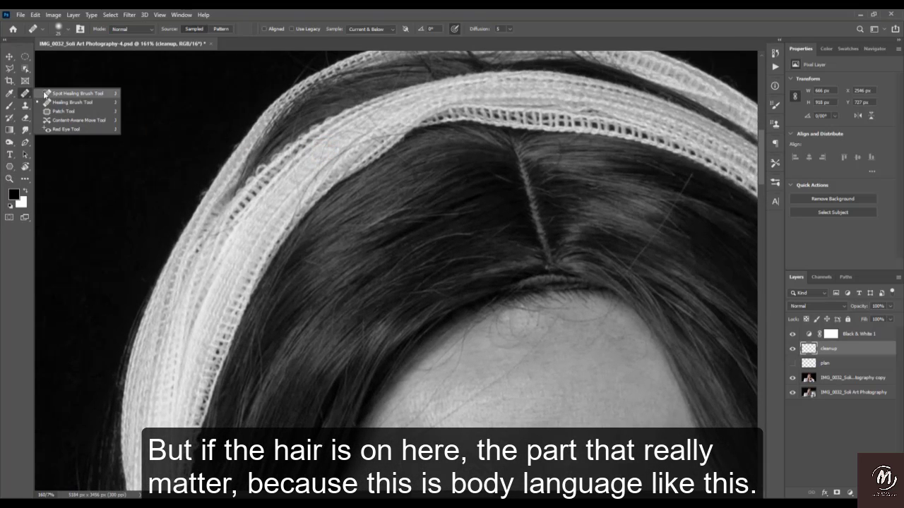
pyautogui.click(57, 94)
pyautogui.moveTo(336, 138)
pyautogui.mouseDown()
pyautogui.moveTo(327, 147)
pyautogui.moveTo(366, 134)
pyautogui.mouseUp()
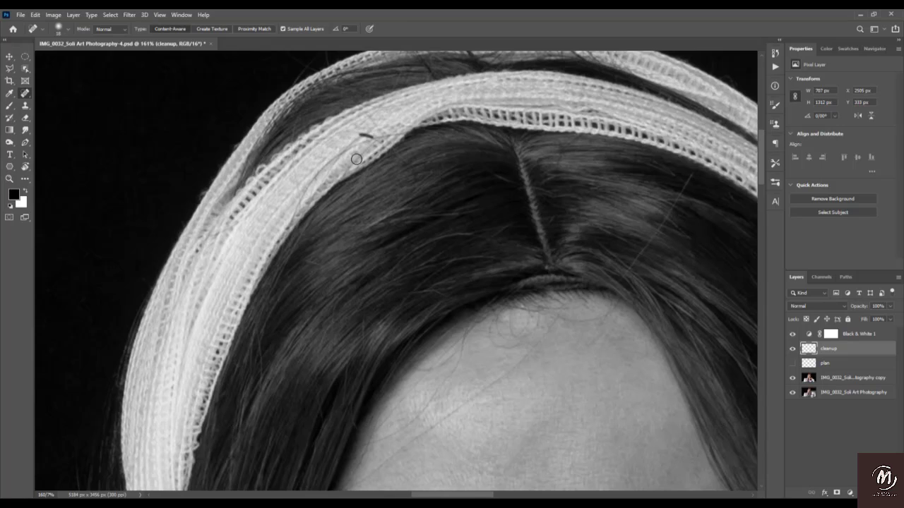
# Heal the lower end of the stray hair near the jaw below the tape strips with the Healing Brush
pyautogui.rightClick(24, 96)
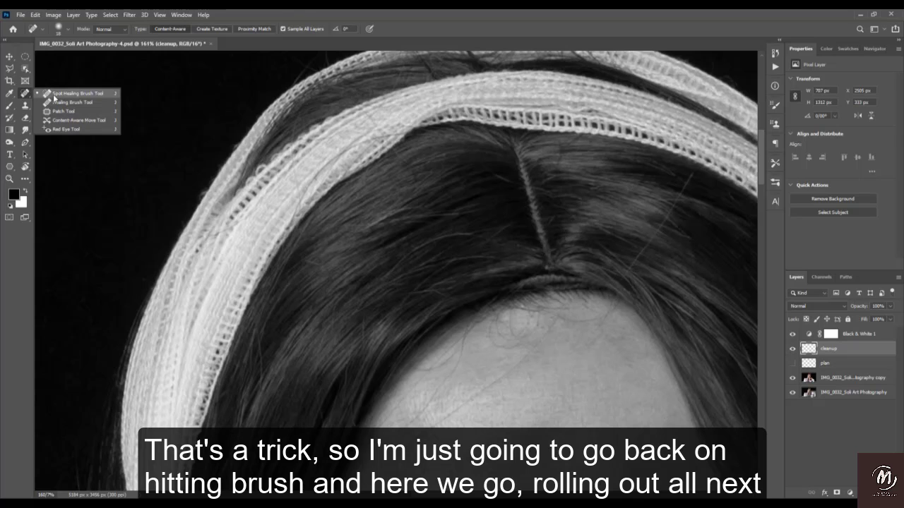
pyautogui.click(60, 105)
pyautogui.moveTo(403, 342); pyautogui.dragTo(341, 131)
pyautogui.moveTo(403, 417); pyautogui.dragTo(385, 288)
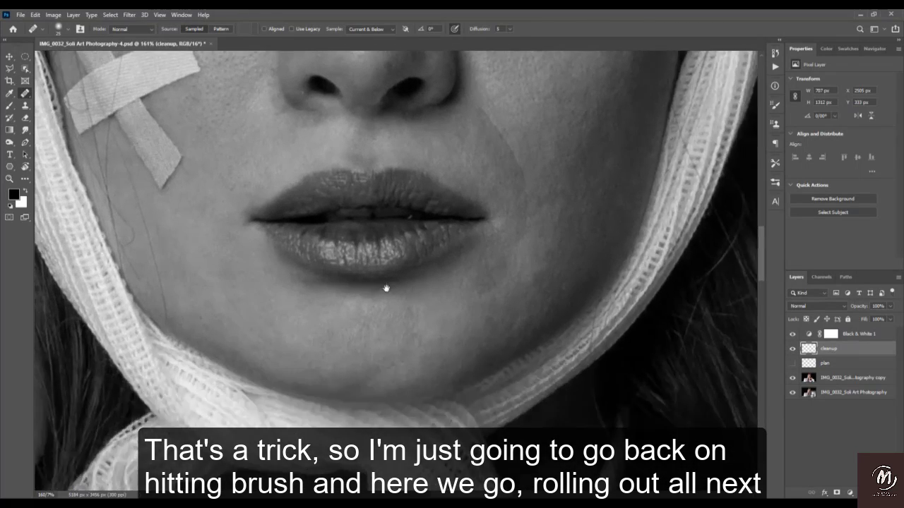
pyautogui.moveTo(127, 283); pyautogui.dragTo(255, 315)
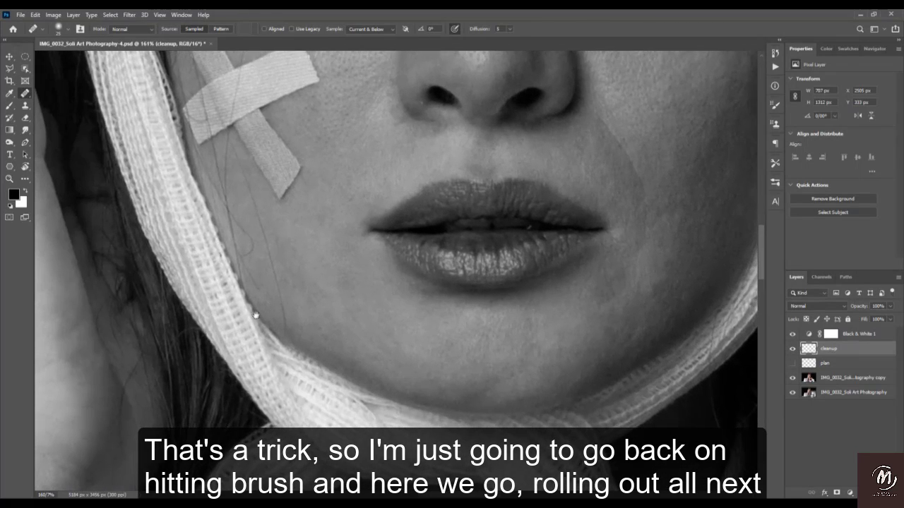
pyautogui.keyDown('alt'); pyautogui.click(313, 323); pyautogui.keyUp('alt')
pyautogui.moveTo(287, 329)
pyautogui.mouseDown()
pyautogui.moveTo(283, 307)
pyautogui.moveTo(290, 321)
pyautogui.moveTo(279, 286)
pyautogui.mouseUp()
pyautogui.keyDown('alt'); pyautogui.click(298, 290); pyautogui.keyUp('alt')
# Shrink the Healing Brush for the veins in the white of the untaped side's eye and set its mode to Lighten
pyautogui.scroll(10, 275, 365)
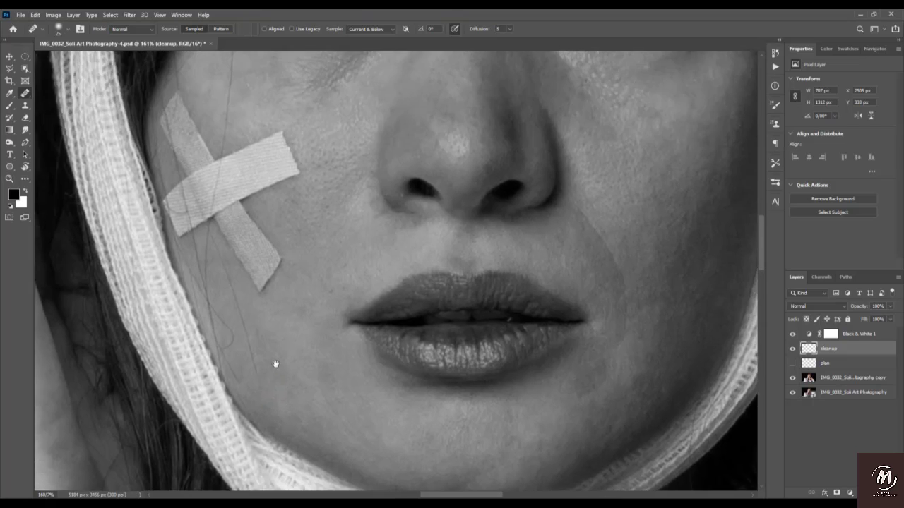
pyautogui.press('z')
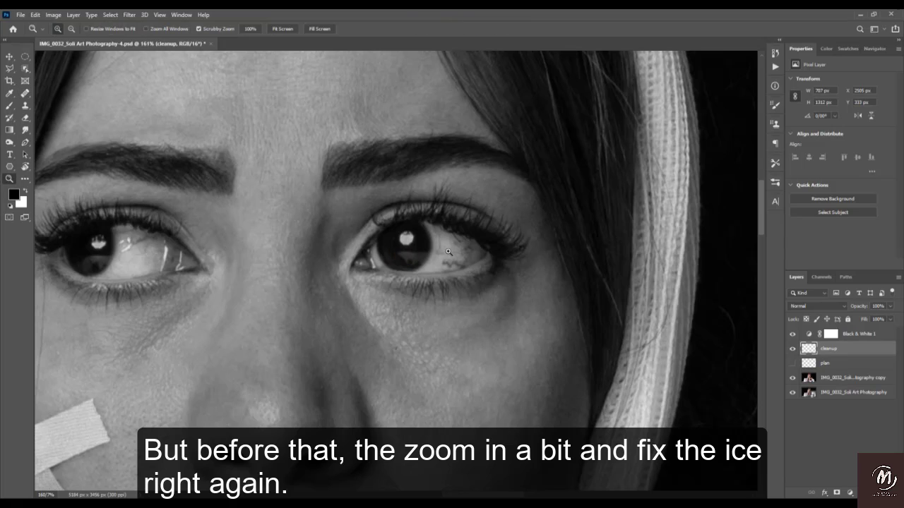
pyautogui.moveTo(445, 249); pyautogui.dragTo(490, 255)
pyautogui.moveTo(439, 270); pyautogui.dragTo(281, 242)
pyautogui.press('j')
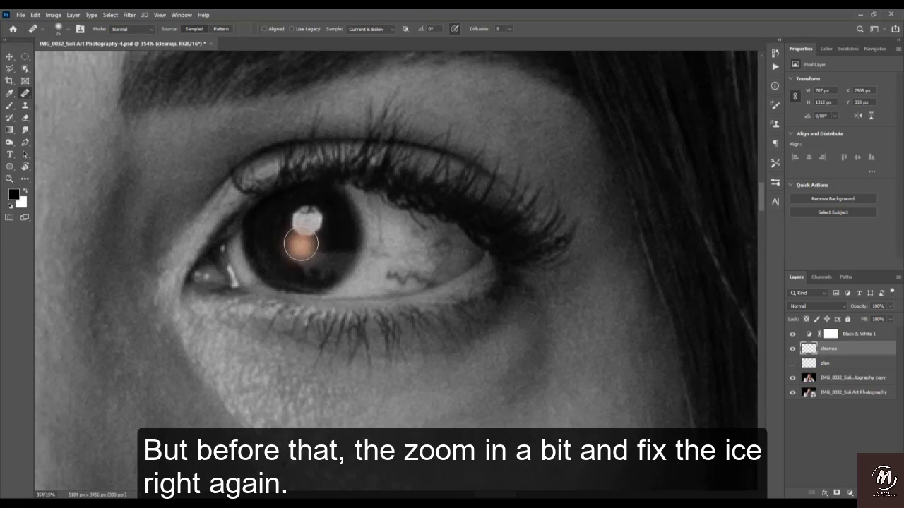
pyautogui.moveTo(354, 217); pyautogui.dragTo(341, 219)
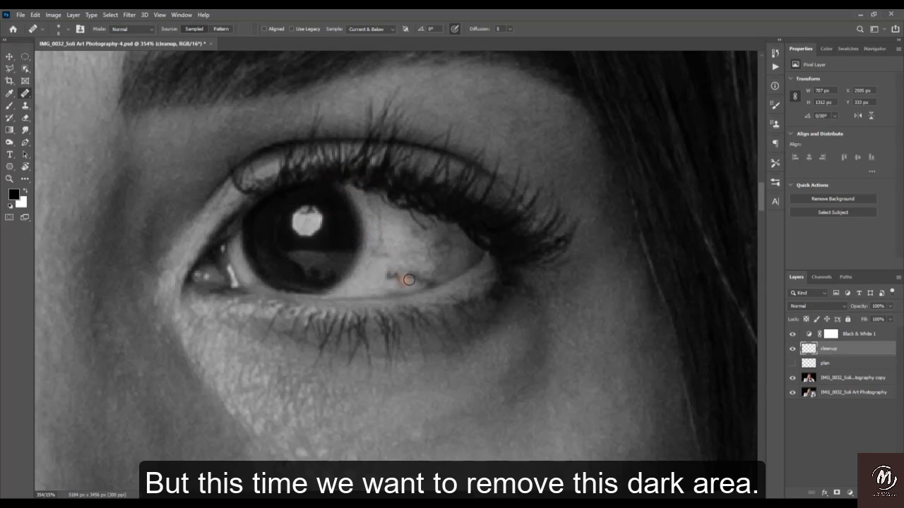
pyautogui.moveTo(409, 280)
pyautogui.mouseDown()
pyautogui.moveTo(435, 282)
pyautogui.moveTo(399, 274)
pyautogui.mouseUp()
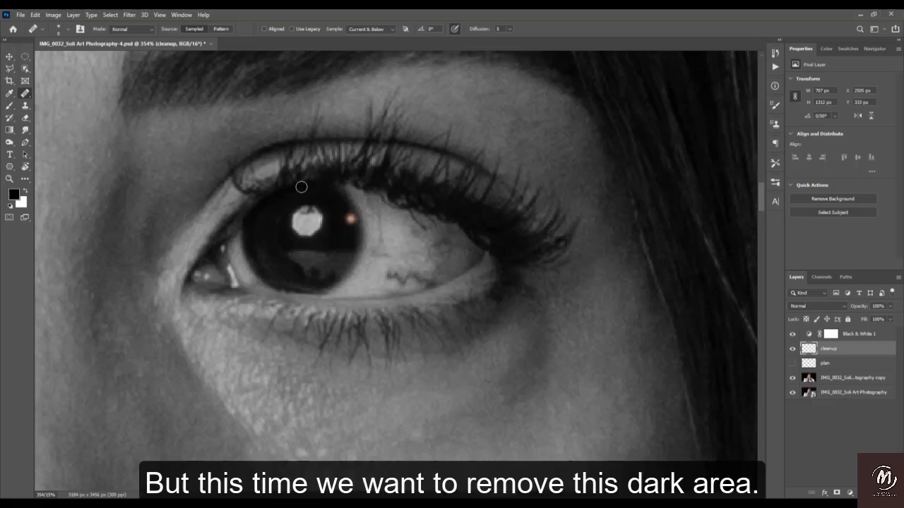
pyautogui.click(133, 29)
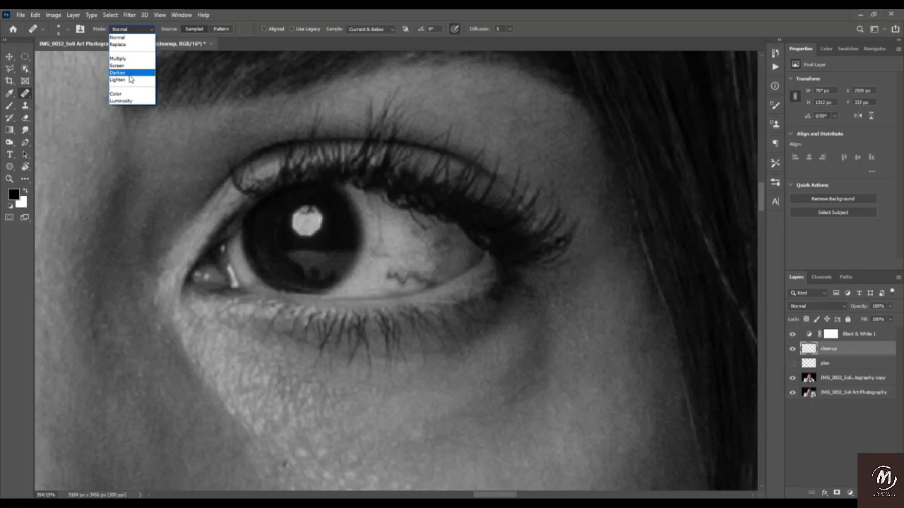
pyautogui.click(129, 80)
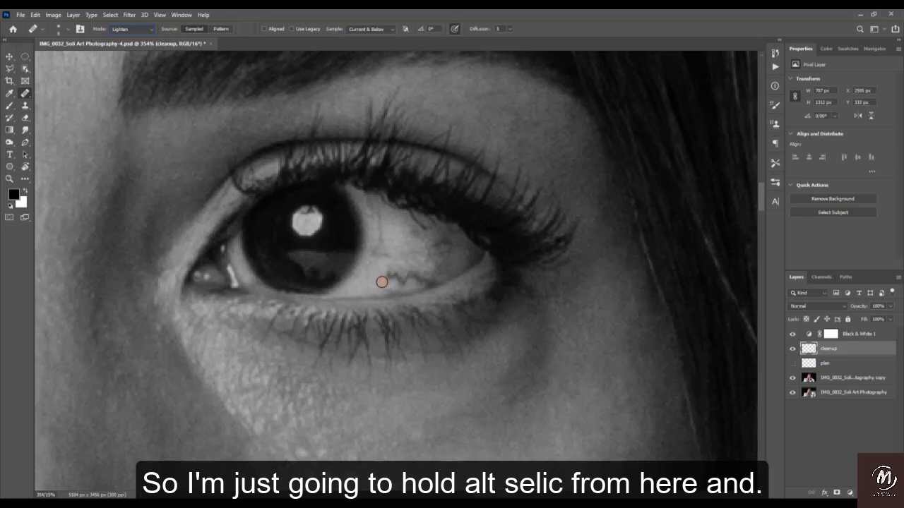
# Heal the zigzag dark vein in the lower white of the eye, sampling clean white beside the iris
pyautogui.keyDown('alt'); pyautogui.click(364, 282); pyautogui.keyUp('alt')
pyautogui.moveTo(383, 274)
pyautogui.mouseDown()
pyautogui.moveTo(395, 278)
pyautogui.moveTo(388, 273)
pyautogui.moveTo(394, 251)
pyautogui.moveTo(399, 279)
pyautogui.moveTo(431, 283)
pyautogui.mouseUp()
pyautogui.keyDown('alt'); pyautogui.click(370, 275); pyautogui.keyUp('alt')
pyautogui.keyDown('alt'); pyautogui.click(400, 244); pyautogui.keyUp('alt')
pyautogui.keyDown('alt'); pyautogui.click(369, 281); pyautogui.keyUp('alt')
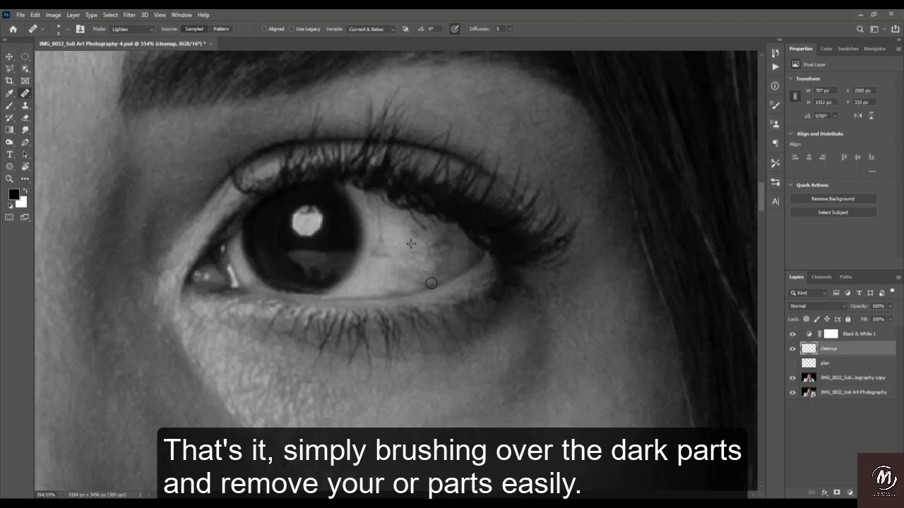
pyautogui.keyDown('alt'); pyautogui.click(403, 284); pyautogui.keyUp('alt')
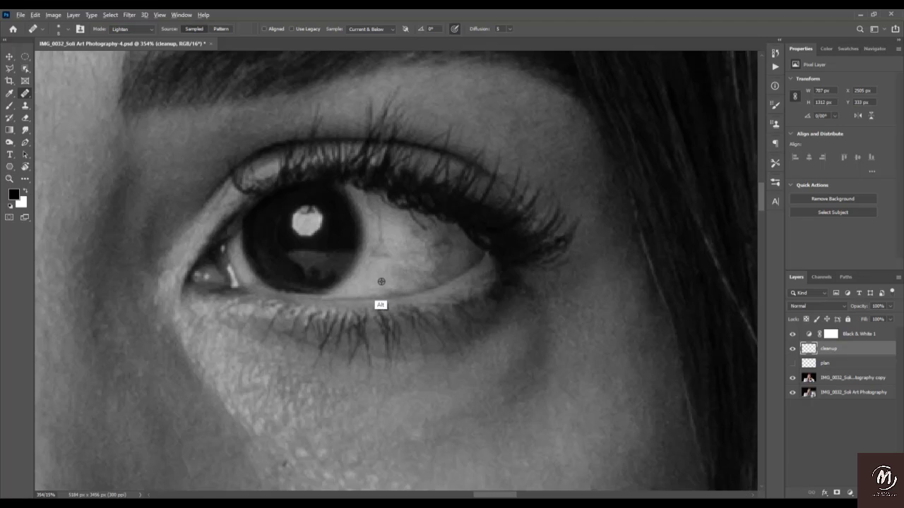
# Heal the faint dark vein in the eye white right next to the iris with clean white sampled nearby
pyautogui.keyDown('alt'); pyautogui.click(381, 282); pyautogui.keyUp('alt')
pyautogui.moveTo(386, 262)
pyautogui.mouseDown()
pyautogui.moveTo(368, 272)
pyautogui.moveTo(383, 239)
pyautogui.mouseUp()
pyautogui.keyDown('alt'); pyautogui.click(377, 264); pyautogui.keyUp('alt')
pyautogui.keyDown('alt'); pyautogui.click(400, 240); pyautogui.keyUp('alt')
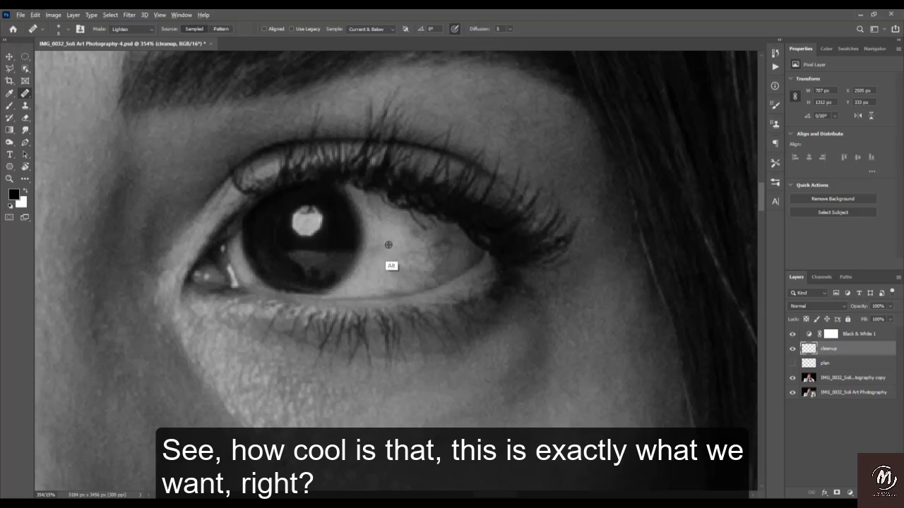
pyautogui.press('alt')
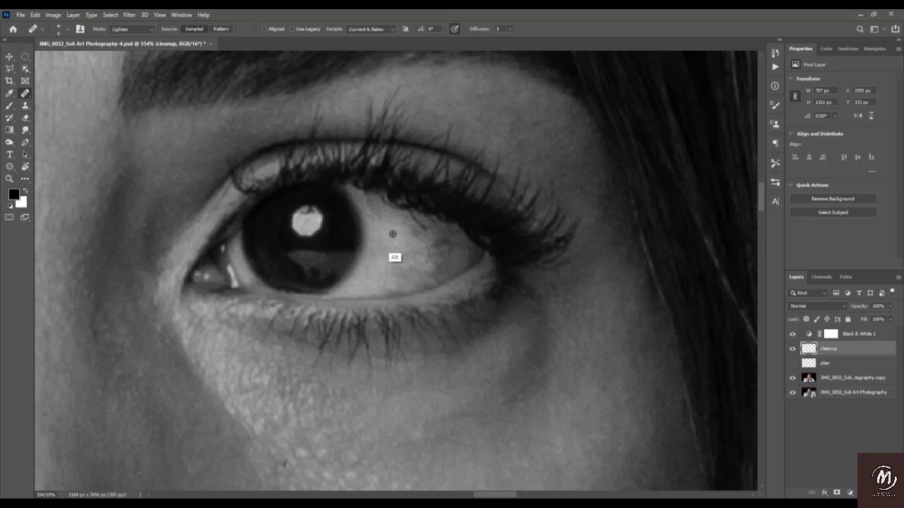
pyautogui.press('alt')
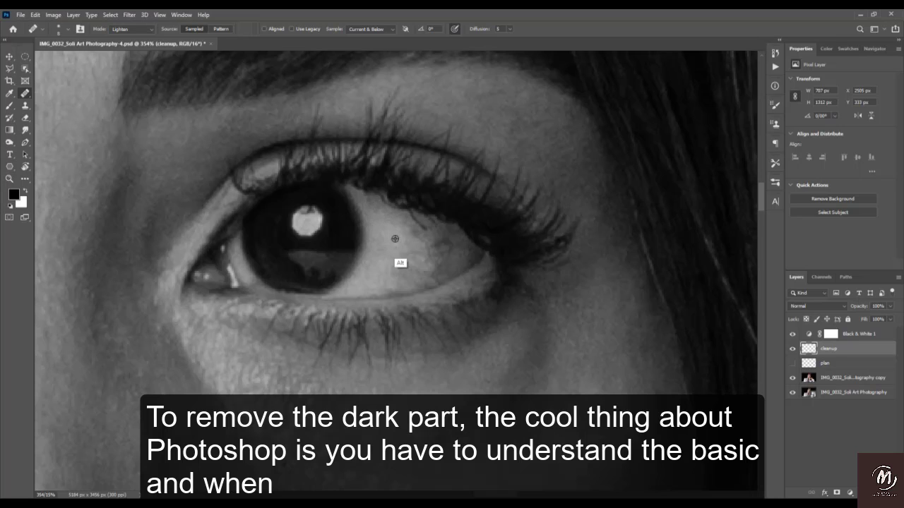
# Heal the dark veins in the outer white of the eye with clean white sampled between the iris and the veins
pyautogui.keyDown('alt'); pyautogui.click(393, 238); pyautogui.keyUp('alt')
pyautogui.moveTo(422, 233); pyautogui.dragTo(418, 232)
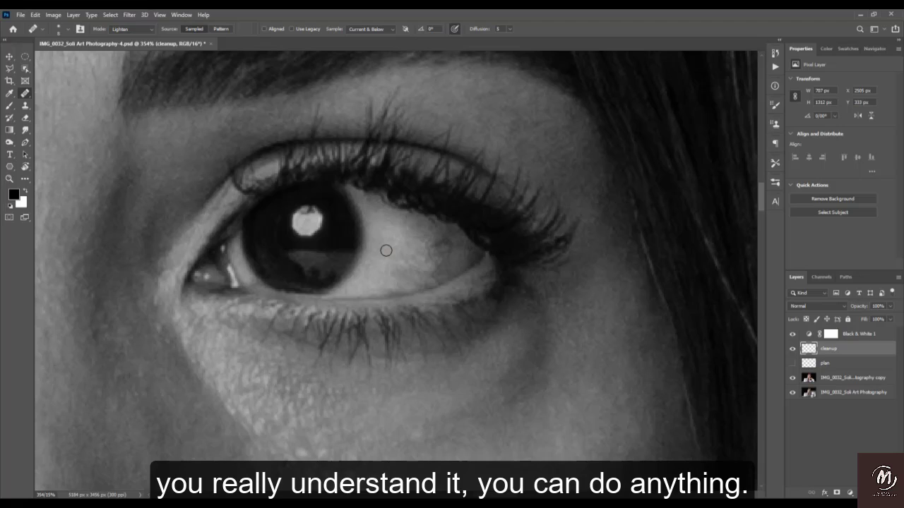
pyautogui.keyDown('alt'); pyautogui.click(396, 261); pyautogui.keyUp('alt')
pyautogui.moveTo(444, 239)
pyautogui.mouseDown()
pyautogui.moveTo(435, 267)
pyautogui.moveTo(419, 241)
pyautogui.moveTo(433, 232)
pyautogui.moveTo(447, 243)
pyautogui.mouseUp()
pyautogui.keyDown('alt'); pyautogui.click(397, 264); pyautogui.keyUp('alt')
# Heal the remaining dark marks in the outer corner and along the lower edge of the same eye's white
pyautogui.keyDown('alt'); pyautogui.click(417, 237); pyautogui.keyUp('alt')
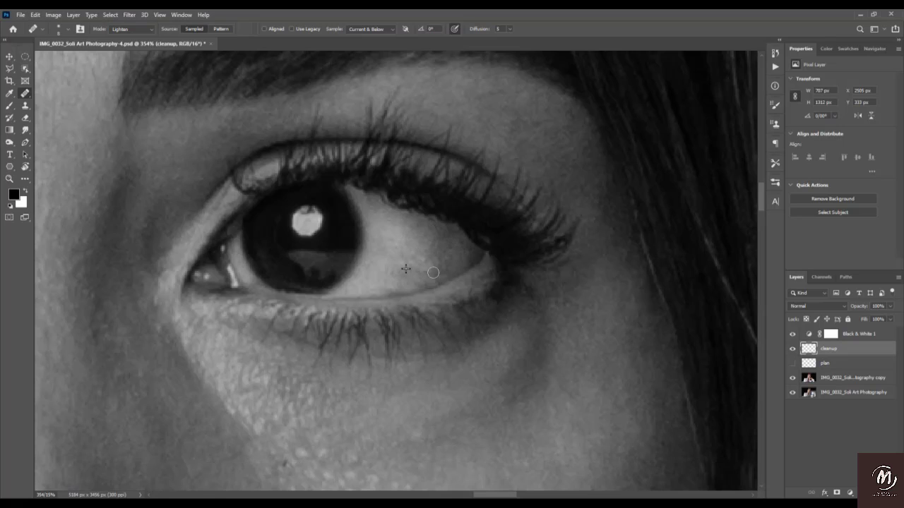
pyautogui.moveTo(433, 272)
pyautogui.mouseDown()
pyautogui.moveTo(410, 256)
pyautogui.moveTo(384, 276)
pyautogui.moveTo(432, 272)
pyautogui.mouseUp()
pyautogui.keyDown('alt'); pyautogui.click(410, 249); pyautogui.keyUp('alt')
pyautogui.keyDown('alt'); pyautogui.click(418, 244); pyautogui.keyUp('alt')
pyautogui.keyDown('alt'); pyautogui.click(410, 249); pyautogui.keyUp('alt')
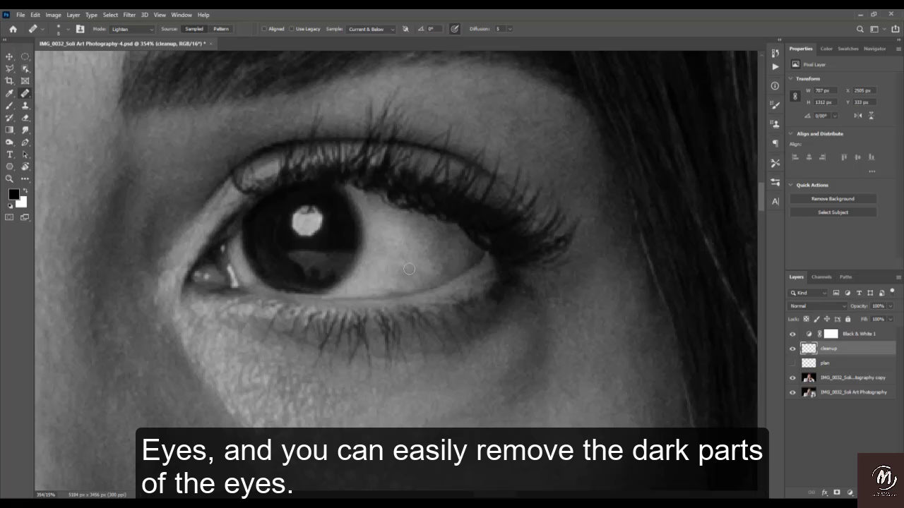
pyautogui.keyDown('alt'); pyautogui.click(434, 251); pyautogui.keyUp('alt')
pyautogui.keyDown('alt'); pyautogui.click(423, 249); pyautogui.keyUp('alt')
pyautogui.moveTo(457, 249); pyautogui.dragTo(411, 243)
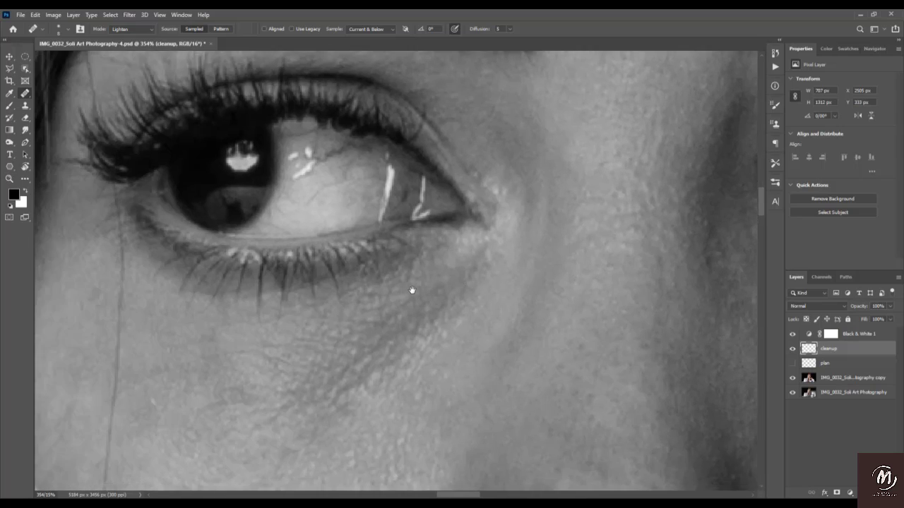
# Heal the main dark veins across the middle and upper white of the taped side's eye, sampling clean white beside them
pyautogui.moveTo(412, 291); pyautogui.dragTo(345, 324)
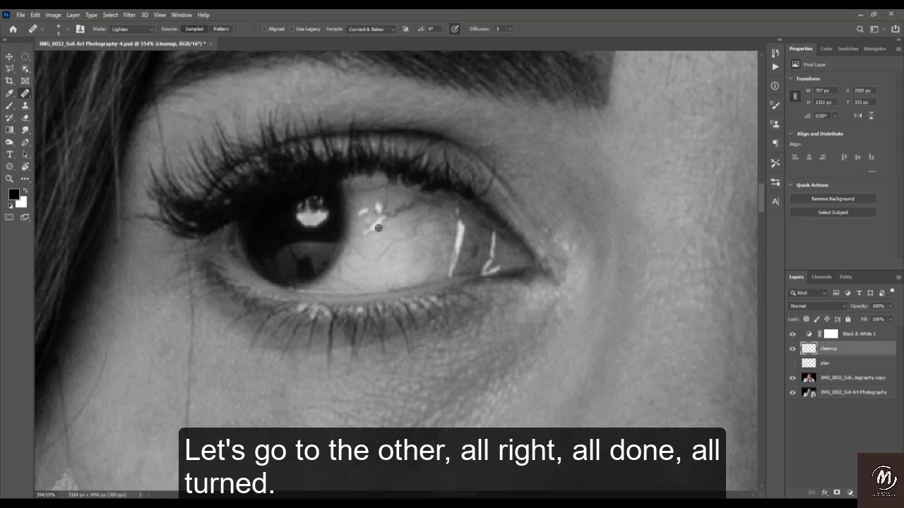
pyautogui.keyDown('alt'); pyautogui.click(427, 240); pyautogui.keyUp('alt')
pyautogui.moveTo(436, 205)
pyautogui.mouseDown()
pyautogui.moveTo(417, 201)
pyautogui.moveTo(386, 217)
pyautogui.mouseUp()
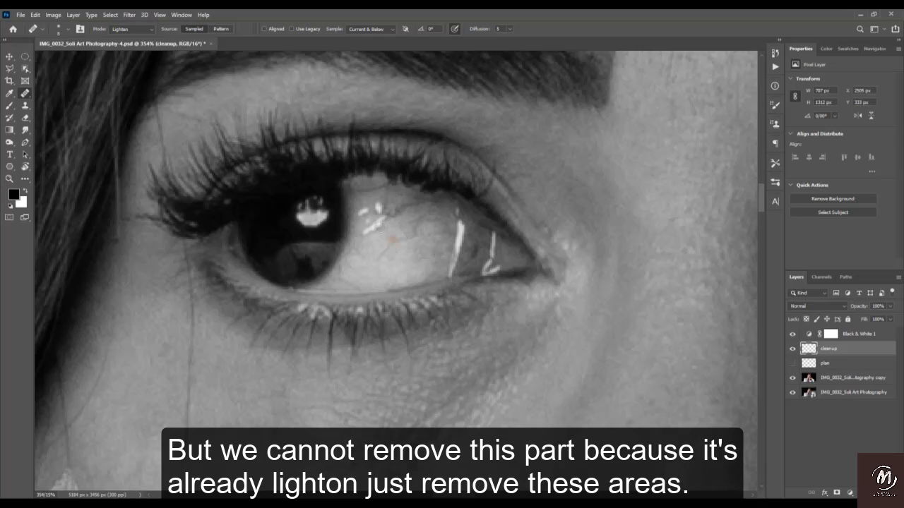
pyautogui.keyDown('alt'); pyautogui.click(396, 257); pyautogui.keyUp('alt')
pyautogui.click(381, 253)
pyautogui.keyDown('alt'); pyautogui.click(396, 255); pyautogui.keyUp('alt')
pyautogui.moveTo(402, 239); pyautogui.dragTo(422, 231)
pyautogui.moveTo(389, 242); pyautogui.dragTo(408, 243)
# Heal the dark veins around the small white reflections and under the upper lashes of the taped side's eye
pyautogui.keyDown('alt'); pyautogui.click(394, 243); pyautogui.keyUp('alt')
pyautogui.moveTo(391, 213)
pyautogui.mouseDown()
pyautogui.moveTo(397, 239)
pyautogui.moveTo(367, 234)
pyautogui.moveTo(383, 228)
pyautogui.moveTo(386, 197)
pyautogui.moveTo(364, 193)
pyautogui.moveTo(385, 189)
pyautogui.mouseUp()
pyautogui.click(368, 233)
pyautogui.press('alt')
pyautogui.keyDown('alt'); pyautogui.click(391, 243); pyautogui.keyUp('alt')
pyautogui.keyDown('alt'); pyautogui.click(385, 233); pyautogui.keyUp('alt')
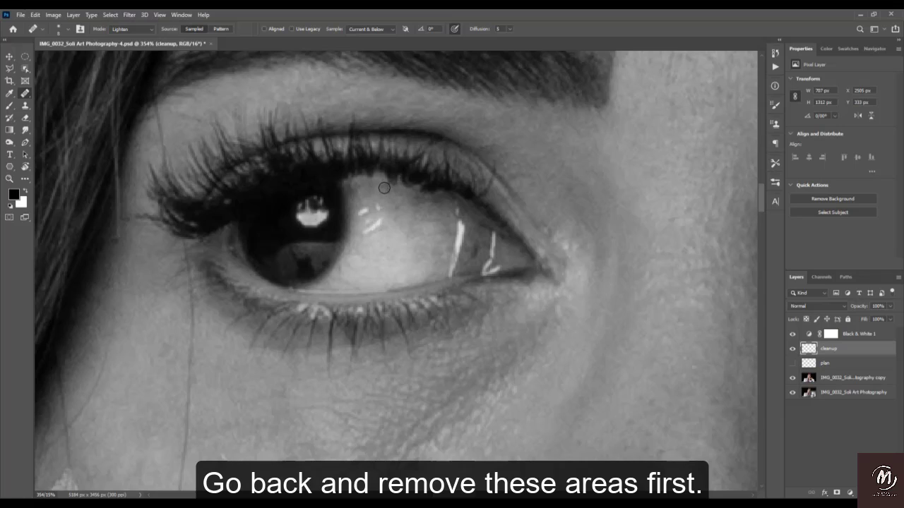
pyautogui.keyDown('alt'); pyautogui.click(389, 235); pyautogui.keyUp('alt')
pyautogui.keyDown('alt'); pyautogui.click(389, 234); pyautogui.keyUp('alt')
pyautogui.keyDown('alt'); pyautogui.click(402, 250); pyautogui.keyUp('alt')
pyautogui.click(430, 238)
# Heal the small dark spot in the inner corner of the eye between the two bright reflection lines
pyautogui.keyDown('alt'); pyautogui.click(472, 235); pyautogui.keyUp('alt')
pyautogui.click(474, 249)
pyautogui.click(477, 249)
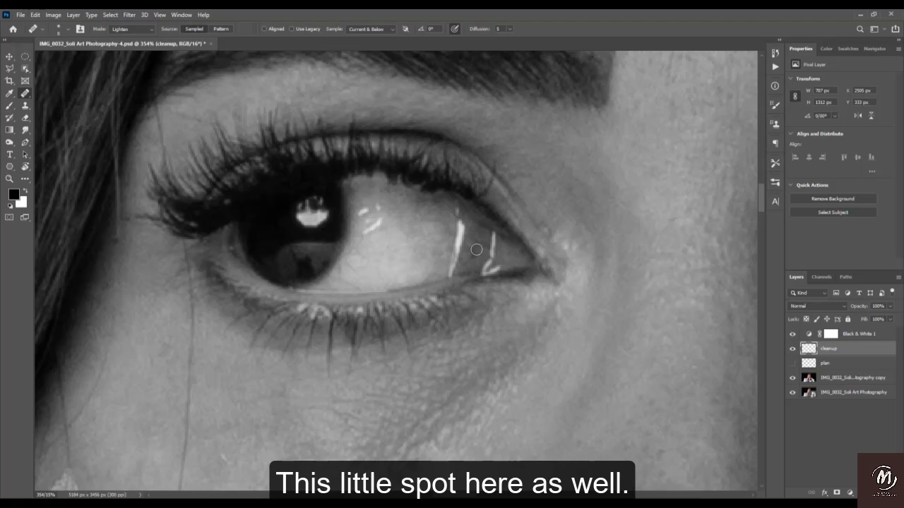
pyautogui.keyDown('alt'); pyautogui.click(479, 240); pyautogui.keyUp('alt')
pyautogui.click(479, 244)
# Heal the fine dark veins in the lower eye white beside the iris with clean white sampled nearby
pyautogui.keyDown('alt'); pyautogui.click(384, 272); pyautogui.keyUp('alt')
pyautogui.click(350, 271)
pyautogui.keyDown('alt'); pyautogui.click(386, 268); pyautogui.keyUp('alt')
pyautogui.click(346, 271)
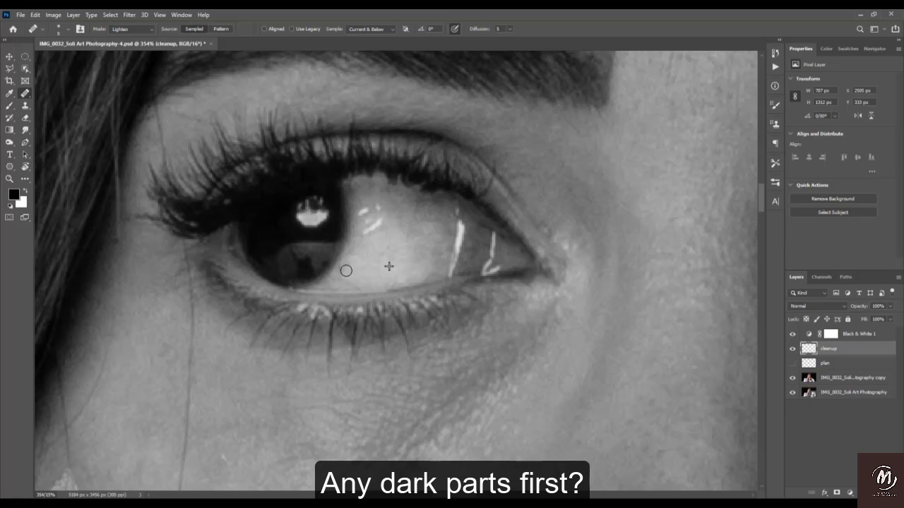
pyautogui.keyDown('alt'); pyautogui.click(371, 278); pyautogui.keyUp('alt')
pyautogui.click(343, 283)
pyautogui.keyDown('alt'); pyautogui.click(372, 270); pyautogui.keyUp('alt')
# Even out the last faint veins in the centre and inner part of the eye white with repeated nearby samples
pyautogui.click(401, 249)
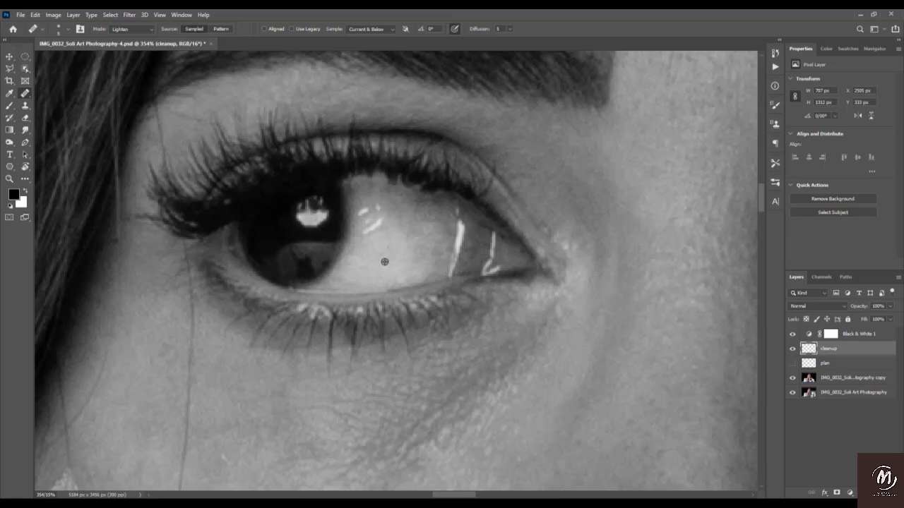
pyautogui.keyDown('alt'); pyautogui.click(380, 262); pyautogui.keyUp('alt')
pyautogui.click(387, 250)
pyautogui.keyDown('alt'); pyautogui.click(380, 274); pyautogui.keyUp('alt')
pyautogui.keyDown('alt'); pyautogui.click(414, 273); pyautogui.keyUp('alt')
pyautogui.moveTo(436, 233)
pyautogui.mouseDown()
pyautogui.moveTo(417, 211)
pyautogui.moveTo(398, 214)
pyautogui.moveTo(432, 204)
pyautogui.mouseUp()
pyautogui.keyDown('alt'); pyautogui.click(403, 265); pyautogui.keyUp('alt')
pyautogui.keyDown('alt'); pyautogui.click(399, 247); pyautogui.keyUp('alt')
pyautogui.click(409, 239)
pyautogui.keyDown('alt'); pyautogui.click(387, 259); pyautogui.keyUp('alt')
pyautogui.keyDown('alt'); pyautogui.click(397, 259); pyautogui.keyUp('alt')
pyautogui.click(427, 204)
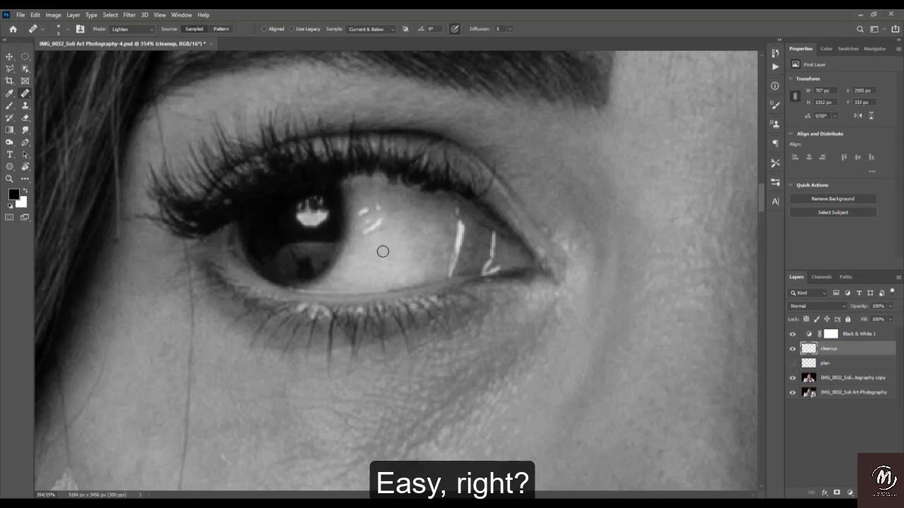
pyautogui.keyDown('alt'); pyautogui.click(389, 278); pyautogui.keyUp('alt')
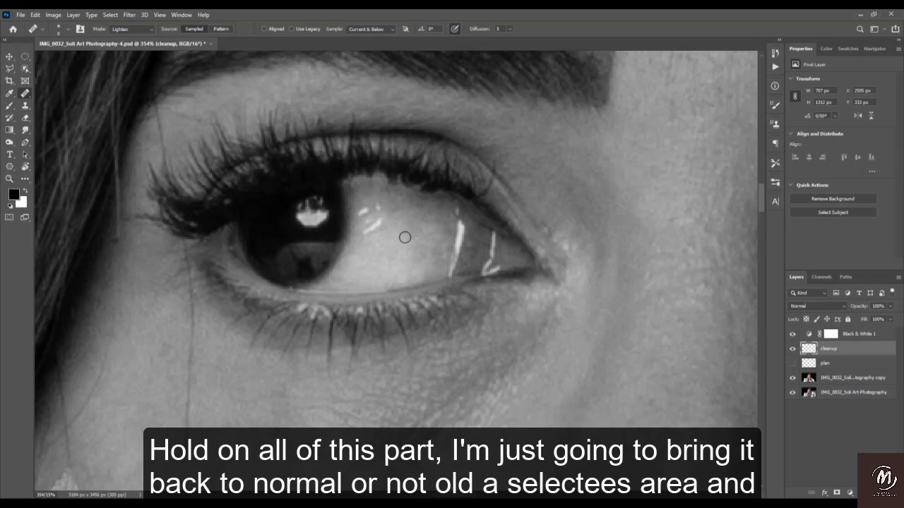
# Set the Healing Brush mode to Normal and heal away the small white reflections in the eye white beside the iris
pyautogui.click(131, 29)
pyautogui.click(127, 39)
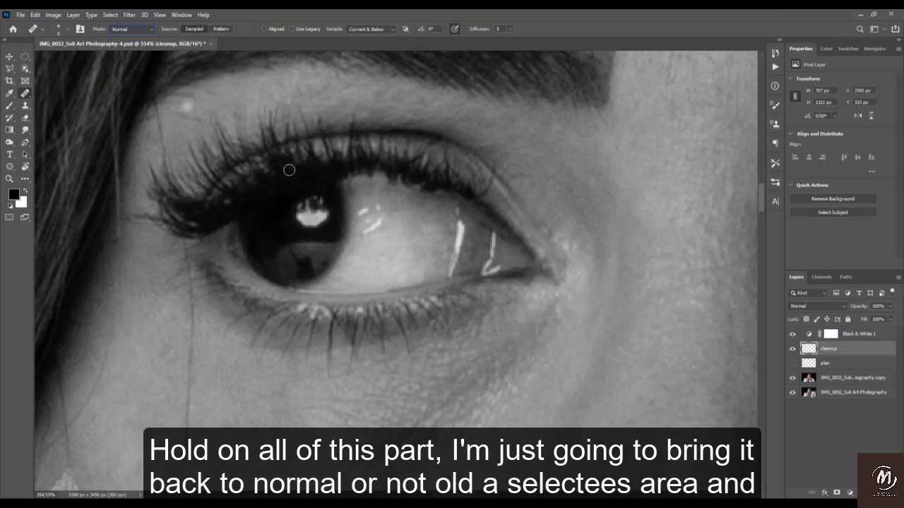
pyautogui.keyDown('alt'); pyautogui.click(393, 251); pyautogui.keyUp('alt')
pyautogui.moveTo(372, 235)
pyautogui.mouseDown()
pyautogui.moveTo(360, 210)
pyautogui.moveTo(364, 221)
pyautogui.moveTo(389, 214)
pyautogui.moveTo(366, 210)
pyautogui.moveTo(395, 208)
pyautogui.mouseUp()
pyautogui.keyDown('alt'); pyautogui.click(372, 280); pyautogui.keyUp('alt')
pyautogui.keyDown('alt'); pyautogui.click(395, 266); pyautogui.keyUp('alt')
# Adjust the brush size and smooth the leftover uneven patches in the middle of the same eye white
pyautogui.rightClick(390, 210)
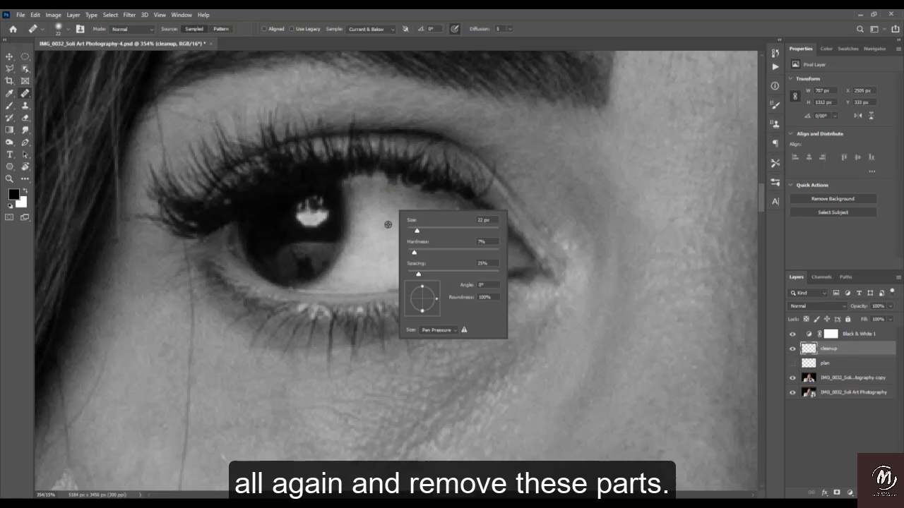
pyautogui.click(382, 247)
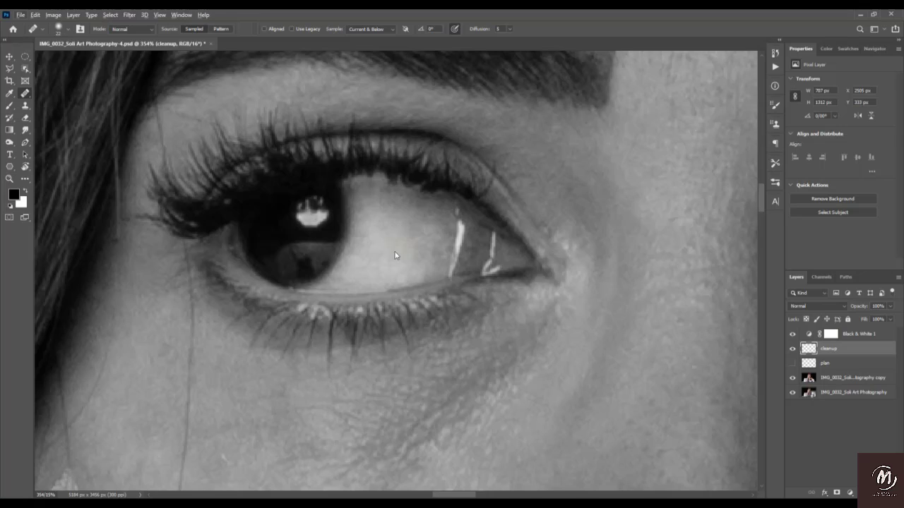
pyautogui.moveTo(399, 248); pyautogui.dragTo(381, 258)
pyautogui.click(385, 262)
pyautogui.keyDown('alt'); pyautogui.click(387, 247); pyautogui.keyUp('alt')
pyautogui.click(417, 234)
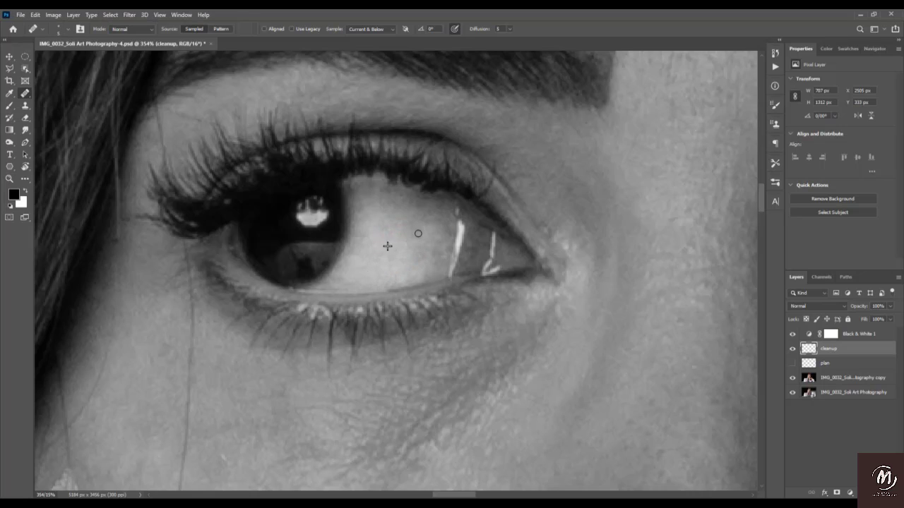
# Bring the stray hairs on the cheek below the tape into view and ready the Healing Brush at a larger 12 px size
pyautogui.hotkey('ctrl', 'space')
pyautogui.moveTo(434, 240); pyautogui.dragTo(397, 248)
pyautogui.moveTo(342, 336); pyautogui.dragTo(390, 161)
pyautogui.moveTo(404, 354); pyautogui.dragTo(432, 355)
pyautogui.moveTo(369, 317); pyautogui.dragTo(267, 239)
pyautogui.moveTo(268, 242); pyautogui.dragTo(279, 269)
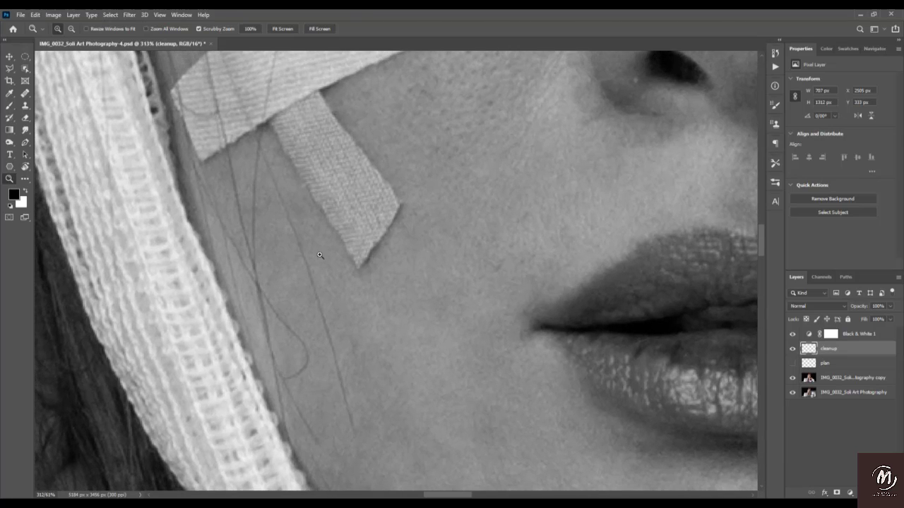
pyautogui.click(27, 96)
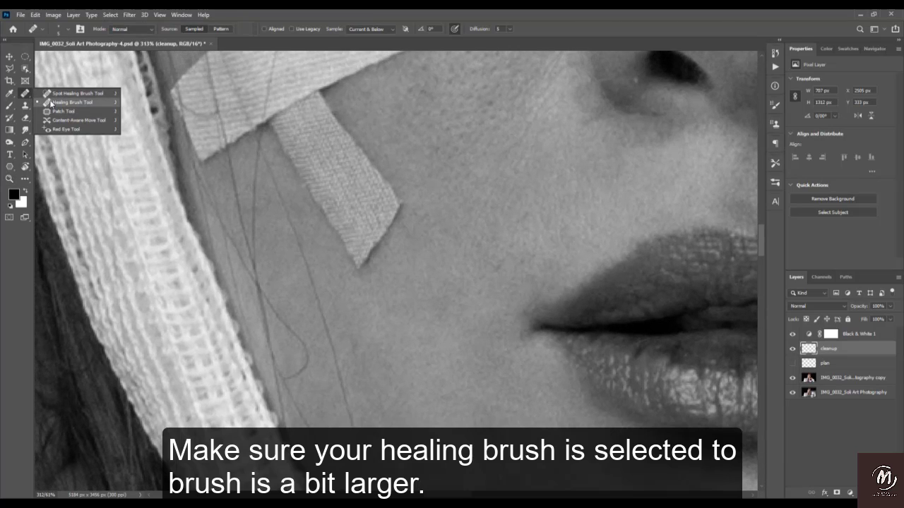
pyautogui.click(51, 103)
pyautogui.moveTo(346, 344); pyautogui.dragTo(356, 349)
# Heal the stray hair ends on the lower cheek near the bandage edge and the tip of the long hair
pyautogui.keyDown('alt'); pyautogui.click(375, 400); pyautogui.keyUp('alt')
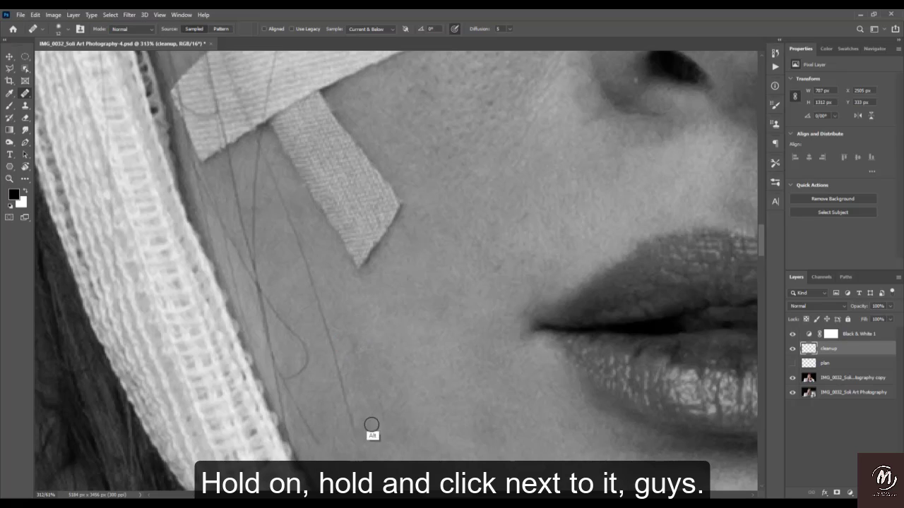
pyautogui.moveTo(361, 437); pyautogui.dragTo(355, 437)
pyautogui.keyDown('alt'); pyautogui.click(401, 437); pyautogui.keyUp('alt')
pyautogui.moveTo(358, 404)
pyautogui.mouseDown()
pyautogui.moveTo(346, 398)
pyautogui.moveTo(383, 335)
pyautogui.mouseUp()
pyautogui.keyDown('alt'); pyautogui.click(363, 405); pyautogui.keyUp('alt')
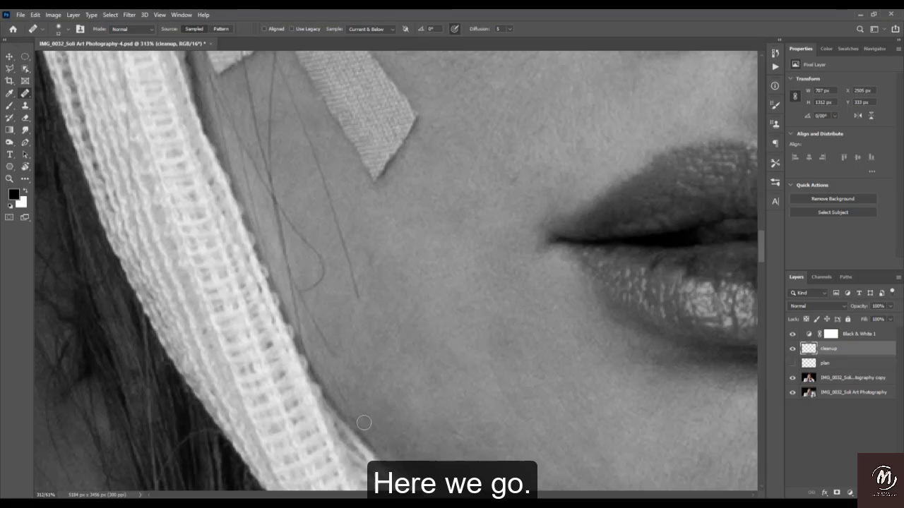
pyautogui.moveTo(344, 395); pyautogui.dragTo(322, 343)
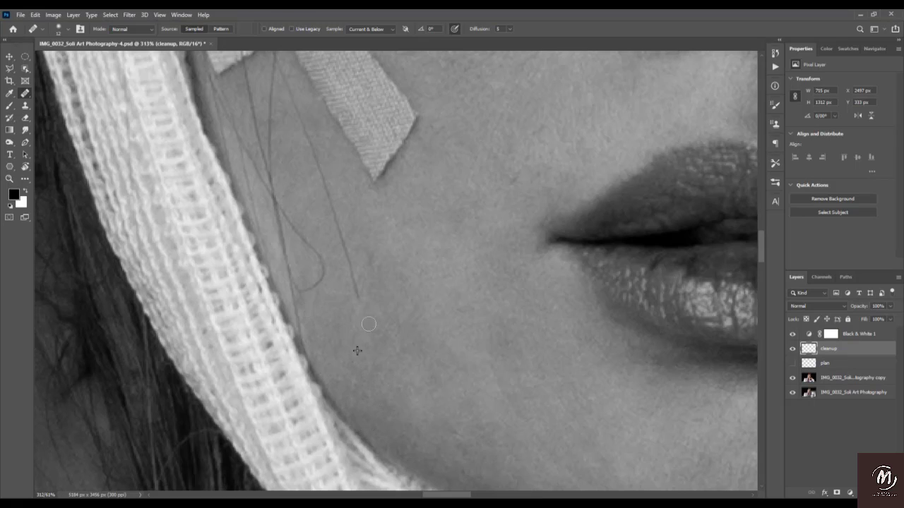
pyautogui.moveTo(353, 285); pyautogui.dragTo(355, 280)
pyautogui.keyDown('alt'); pyautogui.click(324, 352); pyautogui.keyUp('alt')
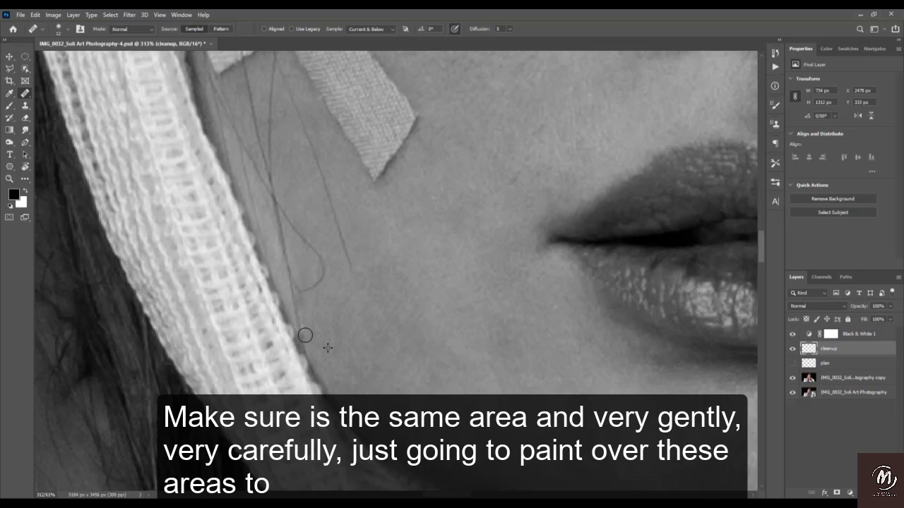
# Heal the curled loop of stray hair beside the bandage and shorten the long hair with skin sampled nearby
pyautogui.keyDown('alt'); pyautogui.click(339, 306); pyautogui.keyUp('alt')
pyautogui.moveTo(304, 296)
pyautogui.mouseDown()
pyautogui.moveTo(335, 315)
pyautogui.moveTo(322, 265)
pyautogui.moveTo(333, 292)
pyautogui.moveTo(346, 246)
pyautogui.mouseUp()
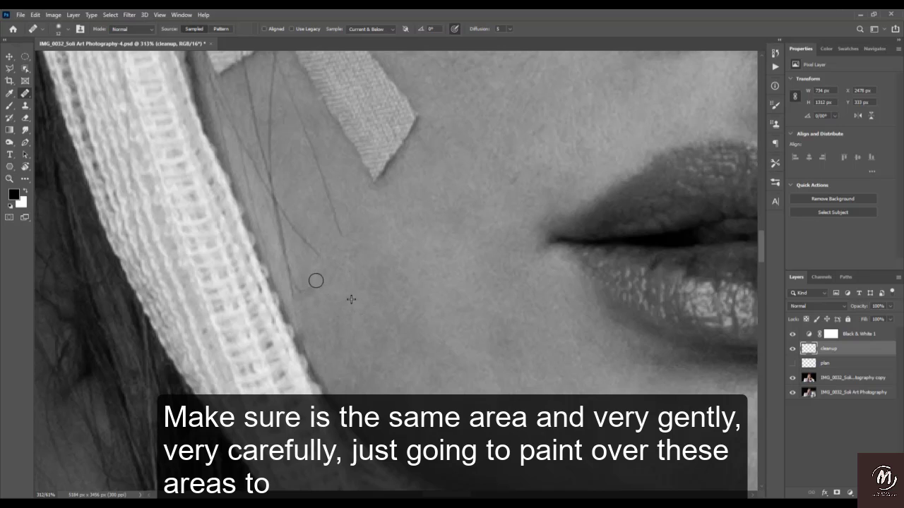
pyautogui.moveTo(315, 280); pyautogui.dragTo(301, 284)
pyautogui.moveTo(344, 316)
pyautogui.mouseDown()
pyautogui.moveTo(384, 322)
pyautogui.moveTo(346, 338)
pyautogui.mouseUp()
pyautogui.keyDown('alt'); pyautogui.click(368, 353); pyautogui.keyUp('alt')
# Heal the lower ends of the crossing hairs and the next section of the long hair on the cheek
pyautogui.scroll(3, 367, 332)
pyautogui.hscroll(-2, 367, 332)
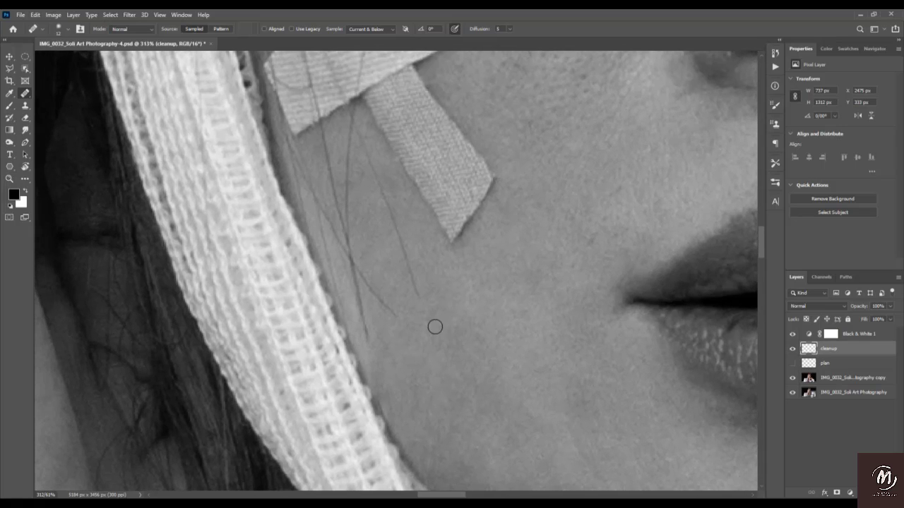
pyautogui.keyDown('alt'); pyautogui.click(412, 361); pyautogui.keyUp('alt')
pyautogui.moveTo(382, 341); pyautogui.dragTo(360, 299)
pyautogui.keyDown('alt'); pyautogui.click(438, 348); pyautogui.keyUp('alt')
pyautogui.moveTo(430, 306); pyautogui.dragTo(417, 283)
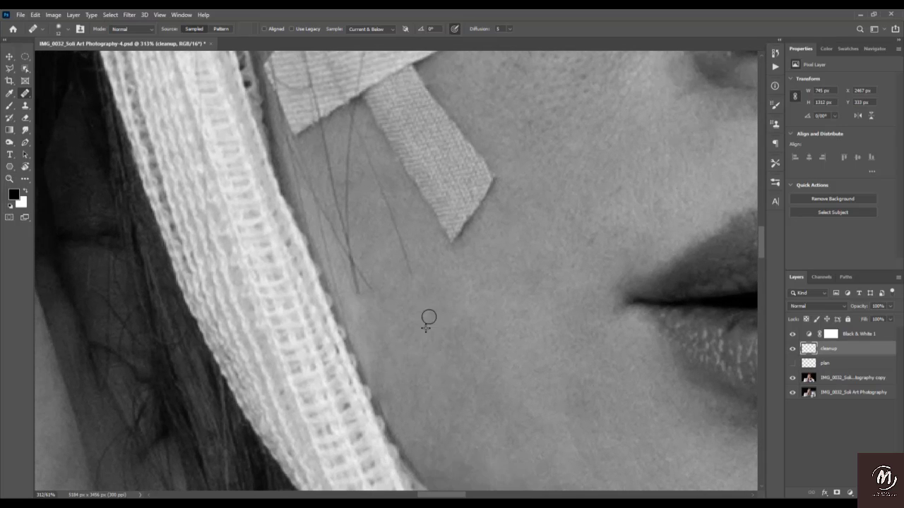
# Heal the long hair beside the lower tape strip and the crossing point of the hairs near the bandage
pyautogui.keyDown('alt'); pyautogui.click(464, 299); pyautogui.keyUp('alt')
pyautogui.moveTo(407, 250)
pyautogui.mouseDown()
pyautogui.moveTo(415, 287)
pyautogui.moveTo(382, 204)
pyautogui.mouseUp()
pyautogui.keyDown('alt'); pyautogui.click(428, 351); pyautogui.keyUp('alt')
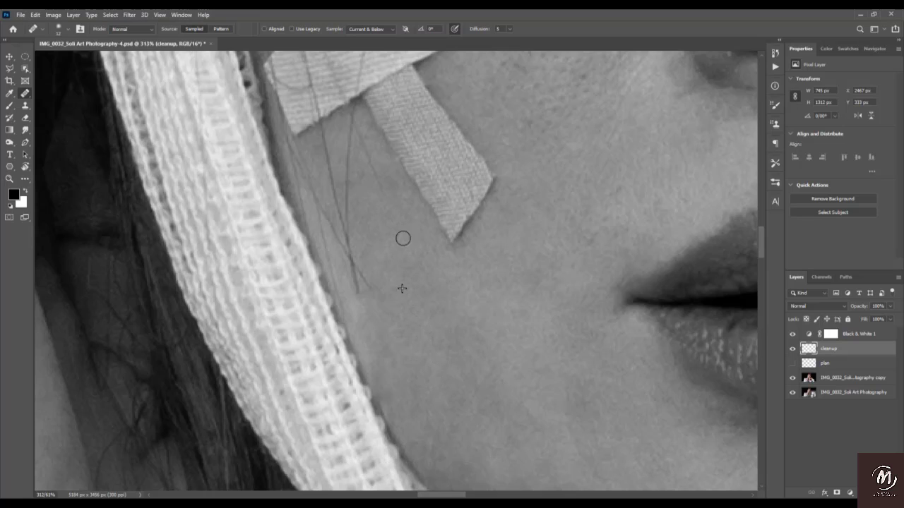
pyautogui.keyDown('alt'); pyautogui.click(408, 287); pyautogui.keyUp('alt')
pyautogui.moveTo(368, 285)
pyautogui.mouseDown()
pyautogui.moveTo(366, 277)
pyautogui.moveTo(361, 288)
pyautogui.moveTo(353, 282)
pyautogui.moveTo(347, 262)
pyautogui.moveTo(354, 252)
pyautogui.mouseUp()
pyautogui.moveTo(394, 292)
pyautogui.mouseDown()
pyautogui.moveTo(360, 266)
pyautogui.moveTo(344, 244)
pyautogui.moveTo(350, 231)
pyautogui.moveTo(330, 234)
pyautogui.moveTo(343, 216)
pyautogui.mouseUp()
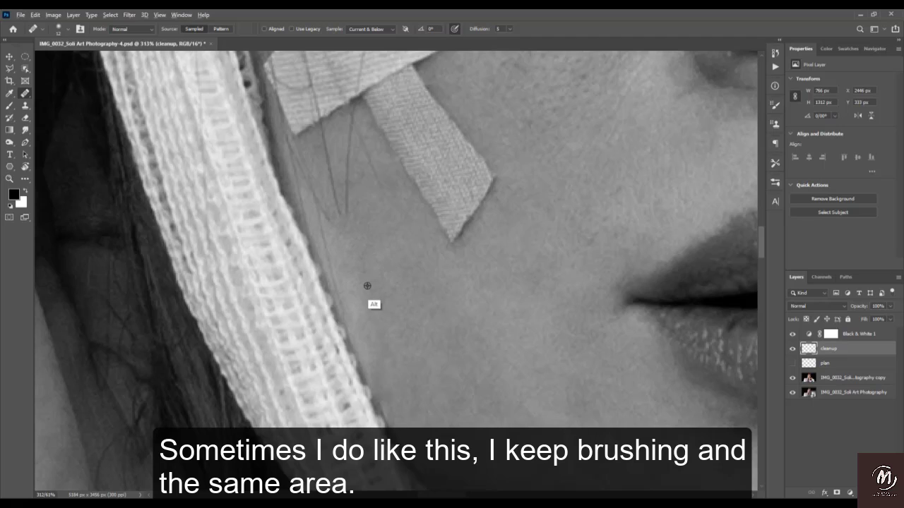
# Heal the faint hair along the bandage edge and blend the skin below the remaining hair ends
pyautogui.keyDown('alt'); pyautogui.click(345, 273); pyautogui.keyUp('alt')
pyautogui.keyDown('alt'); pyautogui.click(359, 303); pyautogui.keyUp('alt')
pyautogui.moveTo(341, 293); pyautogui.dragTo(323, 226)
pyautogui.keyDown('alt'); pyautogui.click(349, 268); pyautogui.keyUp('alt')
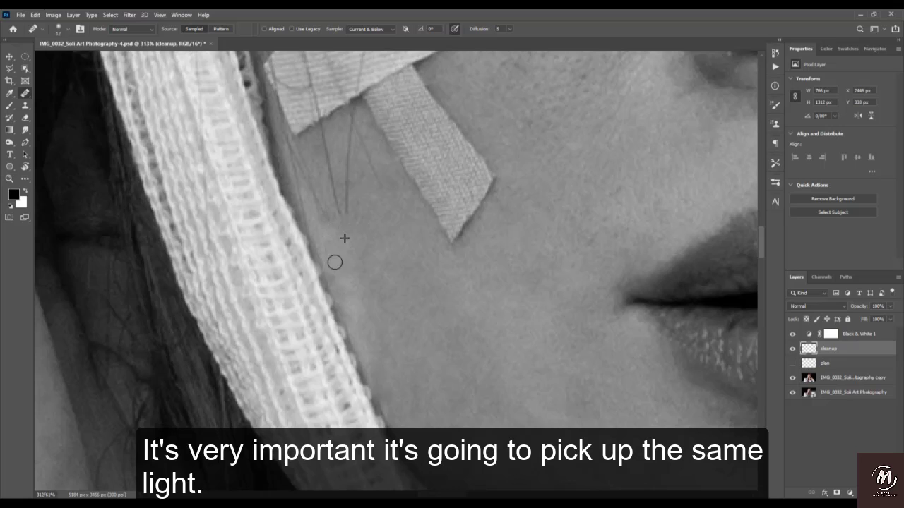
pyautogui.moveTo(373, 241)
pyautogui.mouseDown()
pyautogui.moveTo(372, 301)
pyautogui.moveTo(335, 266)
pyautogui.mouseUp()
pyautogui.keyDown('alt'); pyautogui.click(387, 296); pyautogui.keyUp('alt')
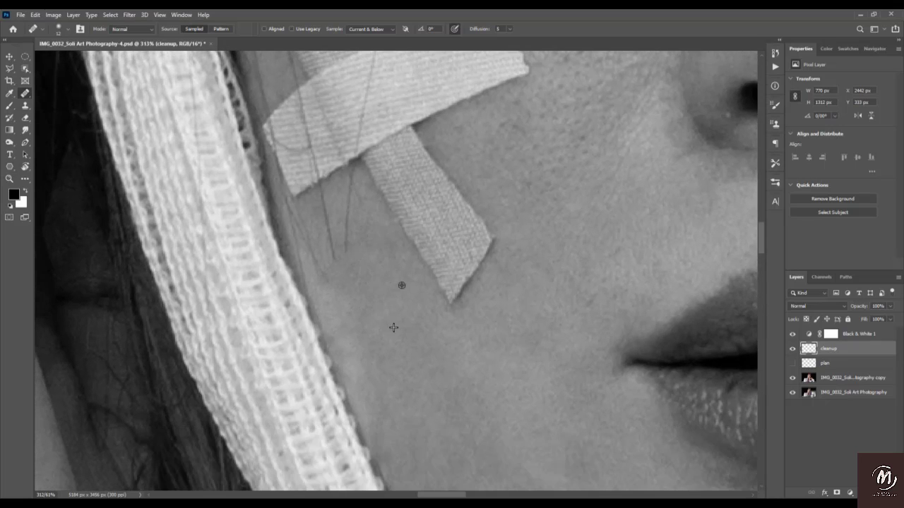
# Heal the remaining hairs on the skin up to the lower edge of the crossed tape strips
pyautogui.keyDown('alt'); pyautogui.click(415, 308); pyautogui.keyUp('alt')
pyautogui.moveTo(363, 204); pyautogui.dragTo(352, 175)
pyautogui.keyDown('alt'); pyautogui.click(398, 294); pyautogui.keyUp('alt')
pyautogui.keyDown('alt'); pyautogui.click(381, 299); pyautogui.keyUp('alt')
pyautogui.moveTo(346, 247); pyautogui.dragTo(345, 211)
pyautogui.keyDown('alt'); pyautogui.click(386, 308); pyautogui.keyUp('alt')
pyautogui.moveTo(340, 264); pyautogui.dragTo(322, 192)
pyautogui.keyDown('alt'); pyautogui.click(344, 272); pyautogui.keyUp('alt')
pyautogui.moveTo(310, 247); pyautogui.dragTo(290, 205)
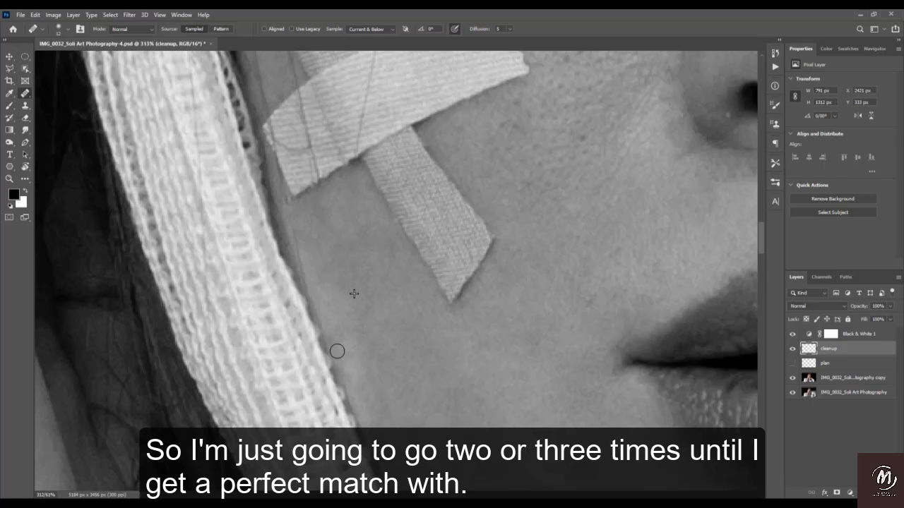
# Heal the fine hair along the bandage edge up to the lower corner of the wide tape strip
pyautogui.moveTo(349, 343)
pyautogui.mouseDown()
pyautogui.moveTo(348, 358)
pyautogui.moveTo(351, 326)
pyautogui.moveTo(333, 310)
pyautogui.moveTo(330, 266)
pyautogui.moveTo(302, 243)
pyautogui.mouseUp()
pyautogui.keyDown('alt'); pyautogui.click(394, 356); pyautogui.keyUp('alt')
pyautogui.keyDown('alt'); pyautogui.click(355, 266); pyautogui.keyUp('alt')
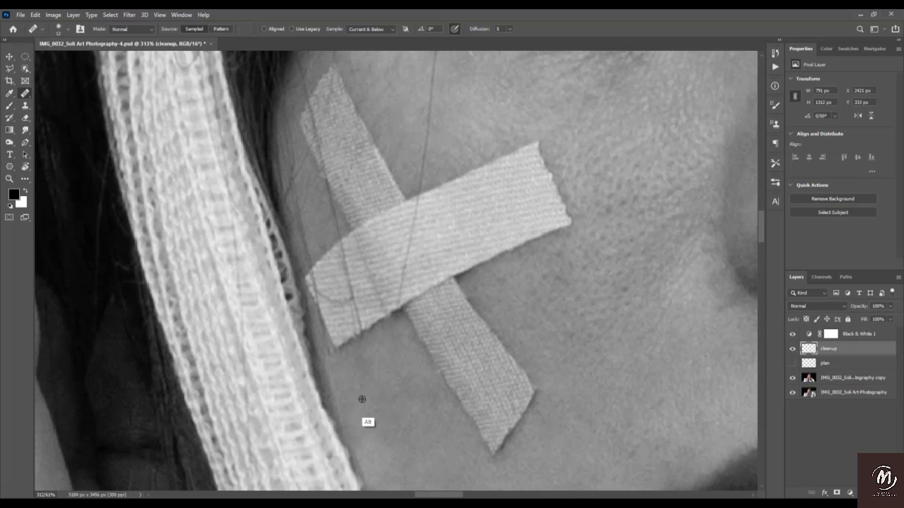
pyautogui.keyDown('alt'); pyautogui.click(361, 399); pyautogui.keyUp('alt')
pyautogui.click(327, 359)
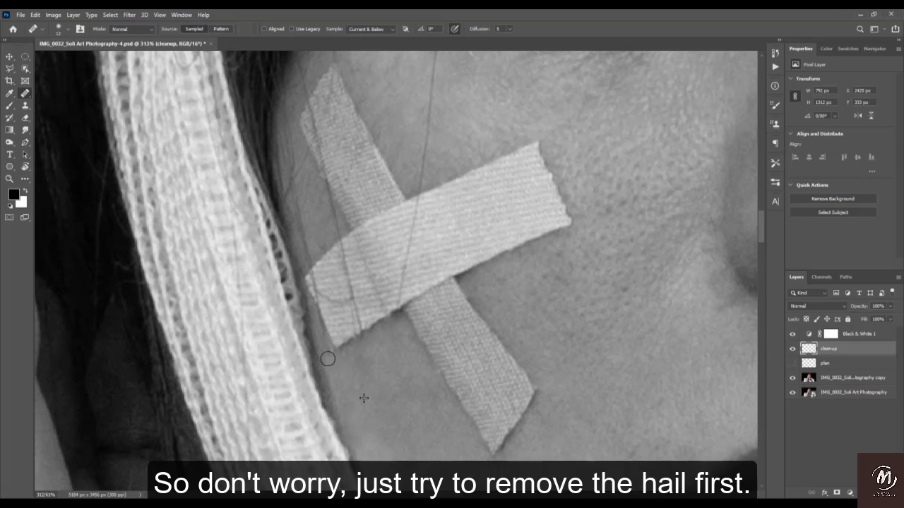
pyautogui.moveTo(325, 353); pyautogui.dragTo(317, 346)
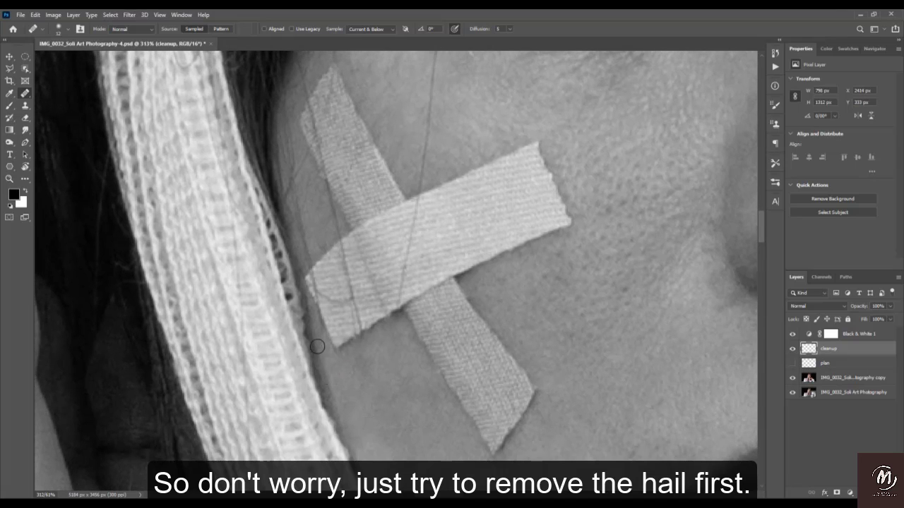
# Heal the fine hairs on the narrow skin area between the bandage and the upper tape strip
pyautogui.keyDown('alt'); pyautogui.click(313, 236); pyautogui.keyUp('alt')
pyautogui.moveTo(311, 254)
pyautogui.mouseDown()
pyautogui.moveTo(286, 186)
pyautogui.moveTo(299, 164)
pyautogui.moveTo(291, 182)
pyautogui.moveTo(287, 139)
pyautogui.mouseUp()
pyautogui.keyDown('alt'); pyautogui.click(319, 234); pyautogui.keyUp('alt')
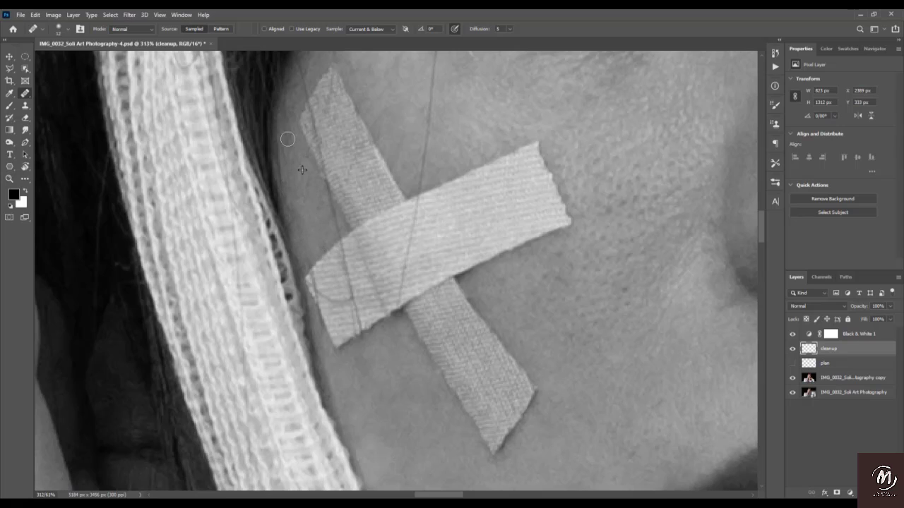
pyautogui.keyDown('alt'); pyautogui.click(305, 210); pyautogui.keyUp('alt')
pyautogui.moveTo(284, 171); pyautogui.dragTo(279, 145)
pyautogui.moveTo(313, 220); pyautogui.dragTo(286, 259)
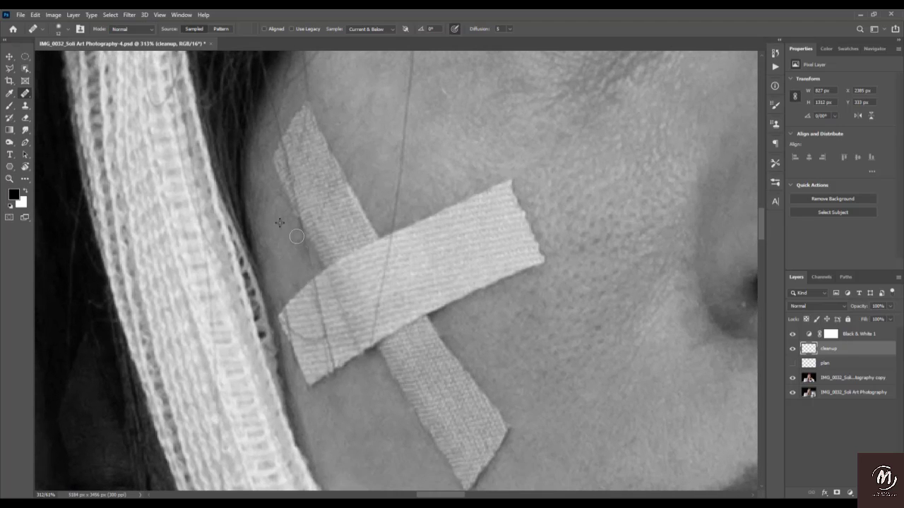
# Heal the remaining faint hair marks on the skin between the bandage and the crossing point of the tape strips
pyautogui.keyDown('alt'); pyautogui.click(288, 262); pyautogui.keyUp('alt')
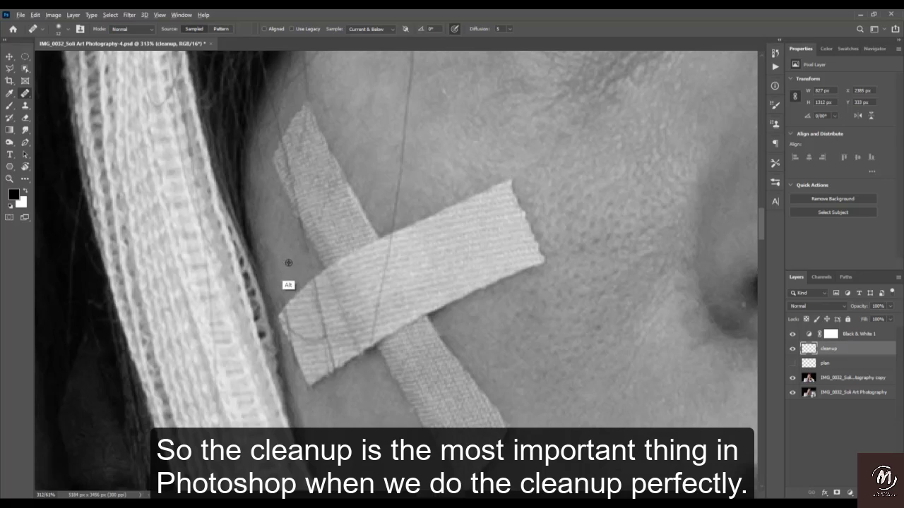
pyautogui.moveTo(303, 252)
pyautogui.mouseDown()
pyautogui.moveTo(287, 271)
pyautogui.moveTo(294, 284)
pyautogui.mouseUp()
pyautogui.click(294, 284)
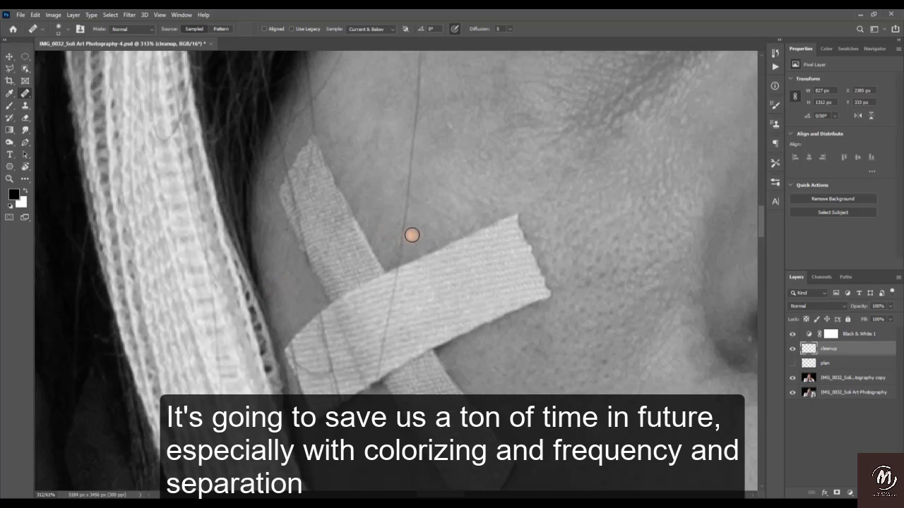
# Heal the lower part of the long hair on the cheek just above the wide tape strip
pyautogui.keyDown('alt'); pyautogui.click(466, 215); pyautogui.keyUp('alt')
pyautogui.moveTo(411, 240); pyautogui.dragTo(402, 218)
pyautogui.moveTo(444, 192)
pyautogui.mouseDown()
pyautogui.moveTo(421, 255)
pyautogui.moveTo(384, 229)
pyautogui.moveTo(391, 185)
pyautogui.moveTo(408, 275)
pyautogui.mouseUp()
pyautogui.keyDown('alt'); pyautogui.click(420, 258); pyautogui.keyUp('alt')
pyautogui.keyDown('alt'); pyautogui.click(425, 251); pyautogui.keyUp('alt')
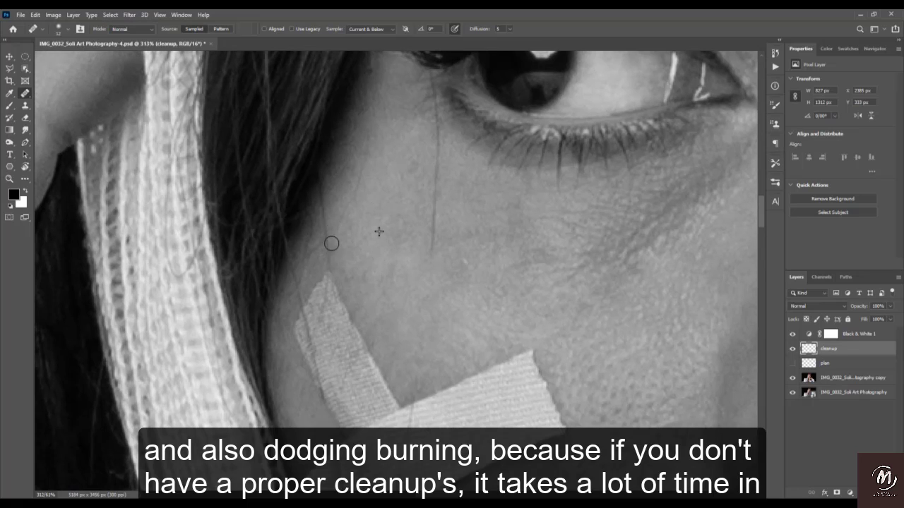
# Heal the fine hair running down the cheek to the upper tip of the narrow tape strip
pyautogui.moveTo(323, 222); pyautogui.dragTo(320, 209)
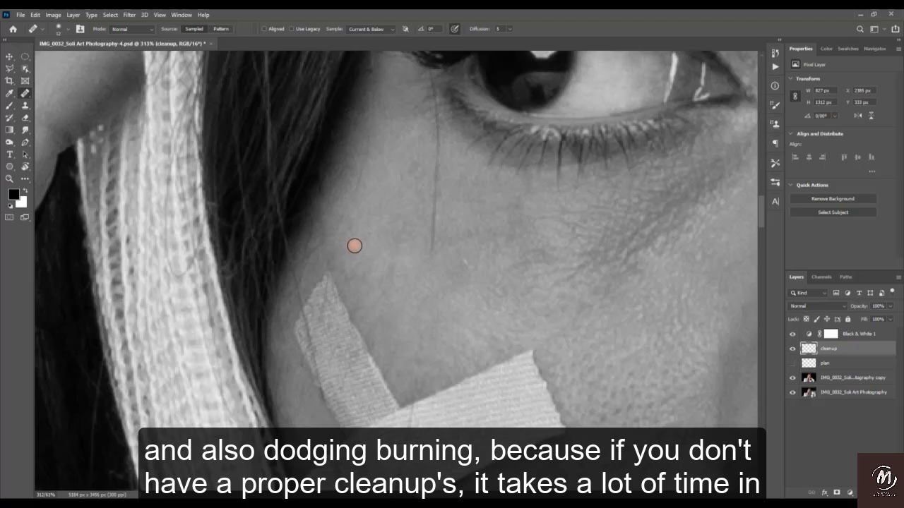
pyautogui.keyDown('alt'); pyautogui.click(346, 244); pyautogui.keyUp('alt')
pyautogui.moveTo(324, 241); pyautogui.dragTo(319, 245)
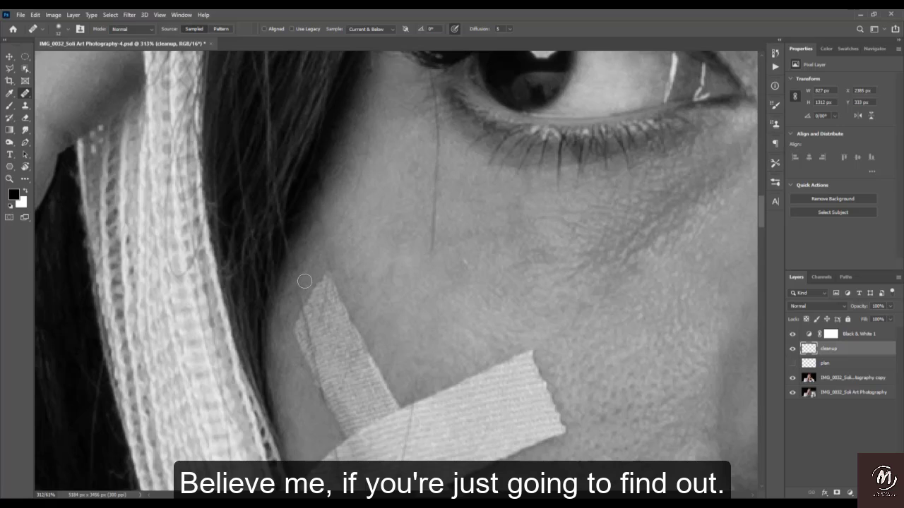
pyautogui.moveTo(300, 287); pyautogui.dragTo(293, 250)
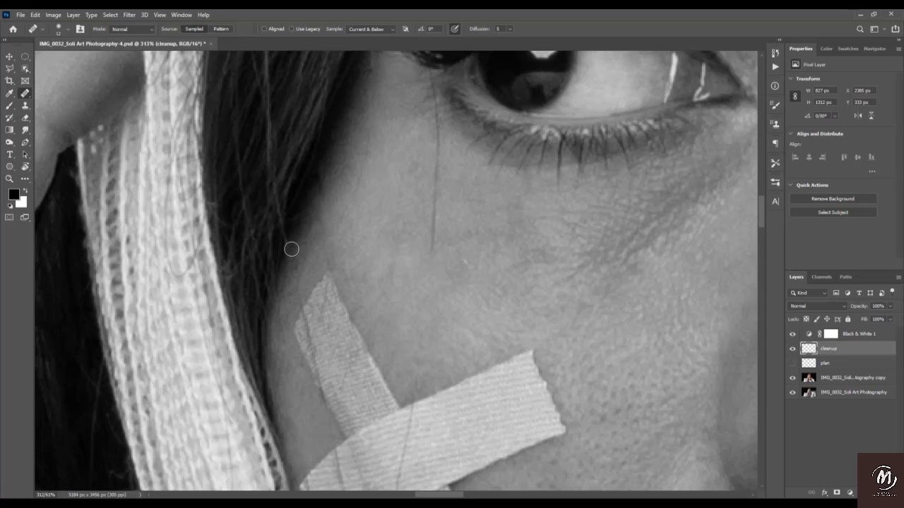
# Heal the faint marks on the skin between the dark hairline and the narrow strip's upper tip
pyautogui.keyDown('alt'); pyautogui.click(359, 252); pyautogui.keyUp('alt')
pyautogui.moveTo(303, 280); pyautogui.dragTo(296, 268)
pyautogui.keyDown('alt'); pyautogui.click(329, 252); pyautogui.keyUp('alt')
pyautogui.moveTo(374, 231); pyautogui.dragTo(343, 304)
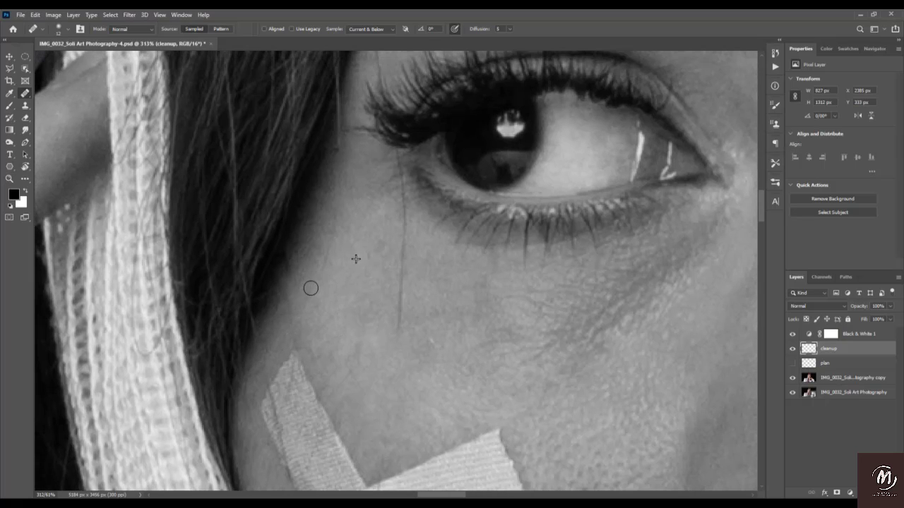
pyautogui.keyDown('alt'); pyautogui.click(367, 313); pyautogui.keyUp('alt')
# Clone clean fabric texture over the upper half of the long hair crossing the wide tape strip, following its weave lines
pyautogui.scroll(-5, 389, 353)
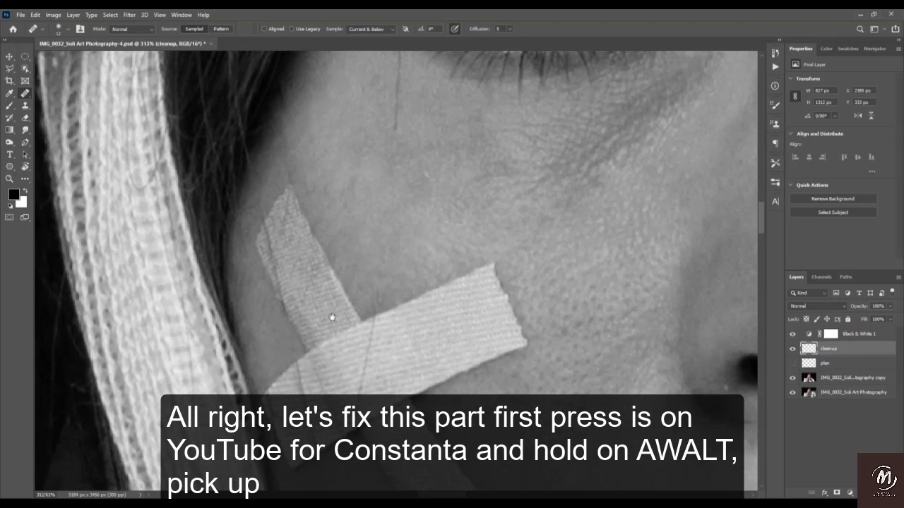
pyautogui.moveTo(333, 317); pyautogui.dragTo(379, 233)
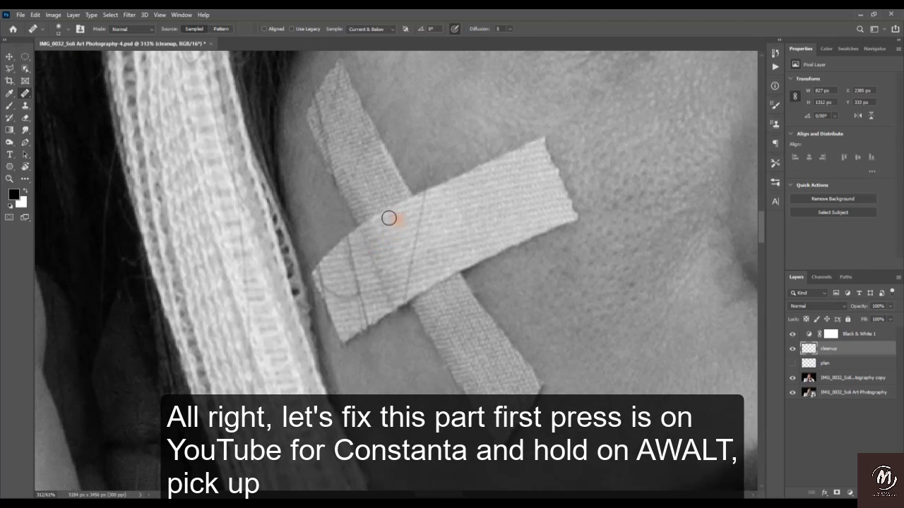
pyautogui.press('s')
pyautogui.moveTo(462, 217)
pyautogui.mouseDown()
pyautogui.moveTo(379, 226)
pyautogui.moveTo(332, 244)
pyautogui.mouseUp()
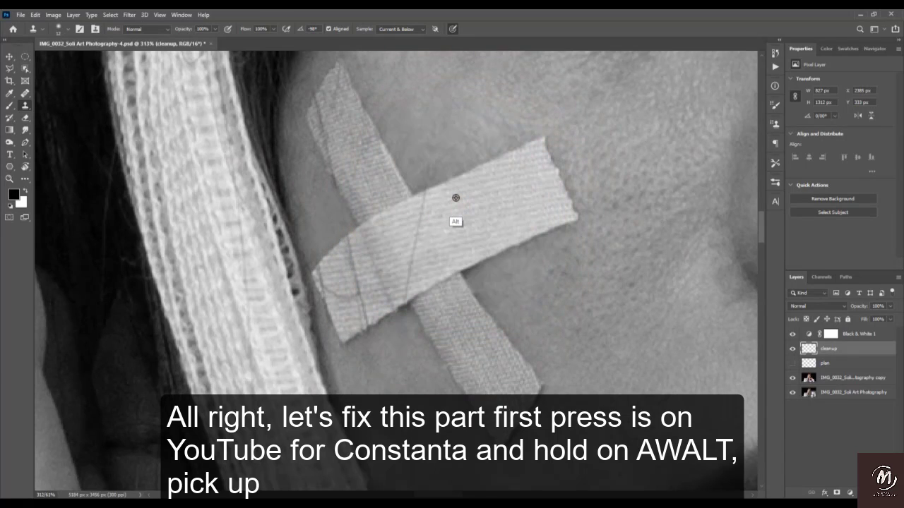
pyautogui.keyDown('alt'); pyautogui.click(456, 196); pyautogui.keyUp('alt')
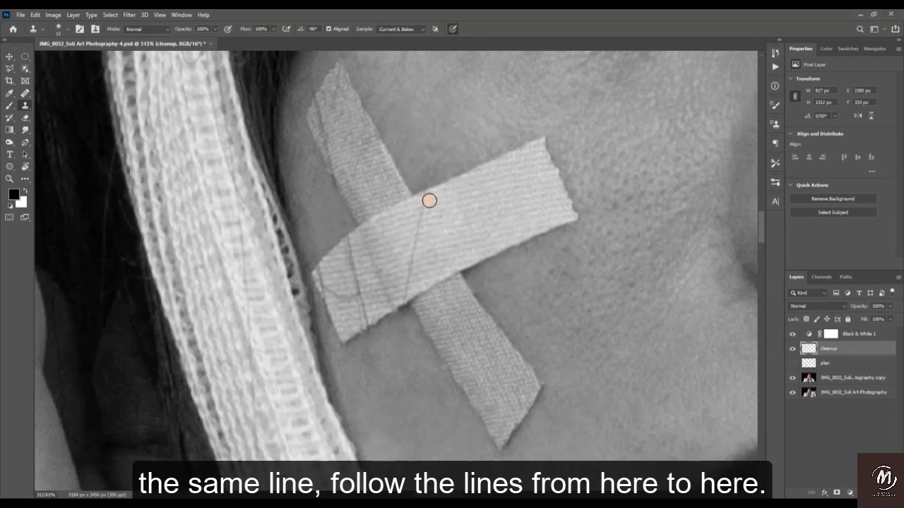
pyautogui.keyDown('alt'); pyautogui.click(454, 196); pyautogui.keyUp('alt')
pyautogui.keyDown('alt'); pyautogui.click(444, 197); pyautogui.keyUp('alt')
pyautogui.click(424, 201)
pyautogui.keyDown('alt'); pyautogui.click(447, 204); pyautogui.keyUp('alt')
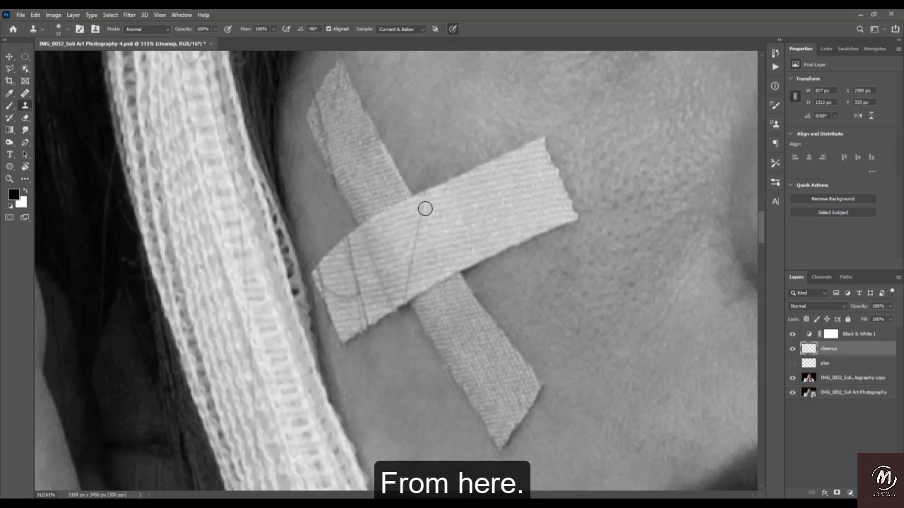
pyautogui.click(424, 205)
pyautogui.press('alt')
pyautogui.keyDown('alt'); pyautogui.click(458, 213); pyautogui.keyUp('alt')
pyautogui.click(419, 216)
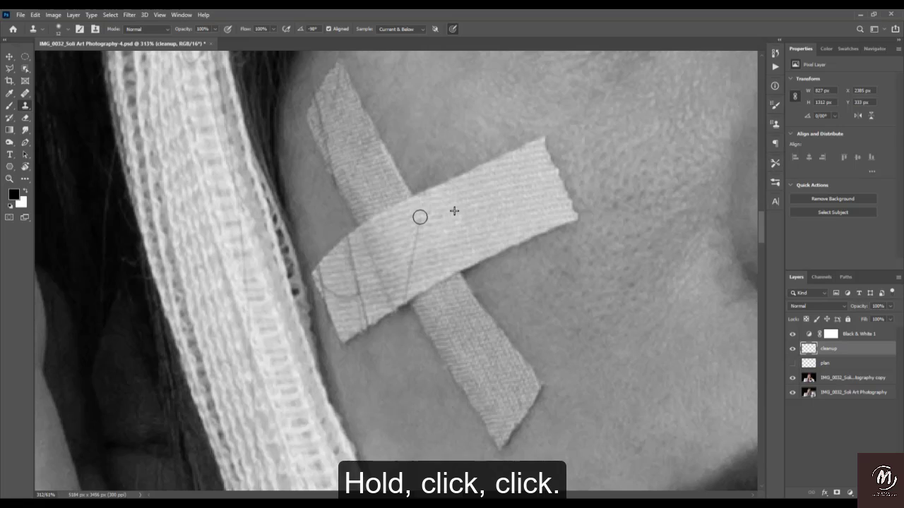
pyautogui.press('alt')
pyautogui.keyDown('alt'); pyautogui.click(448, 216); pyautogui.keyUp('alt')
pyautogui.click(420, 222)
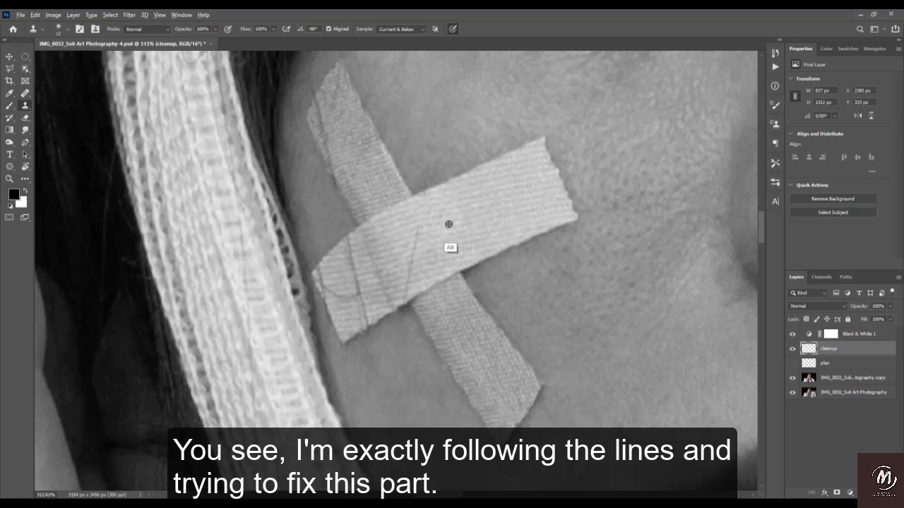
# Clone tape texture over the lower half of the long hair, down to the wide strip's lower edge
pyautogui.keyDown('alt'); pyautogui.click(448, 224); pyautogui.keyUp('alt')
pyautogui.click(413, 232)
pyautogui.keyDown('alt'); pyautogui.click(452, 234); pyautogui.keyUp('alt')
pyautogui.click(416, 242)
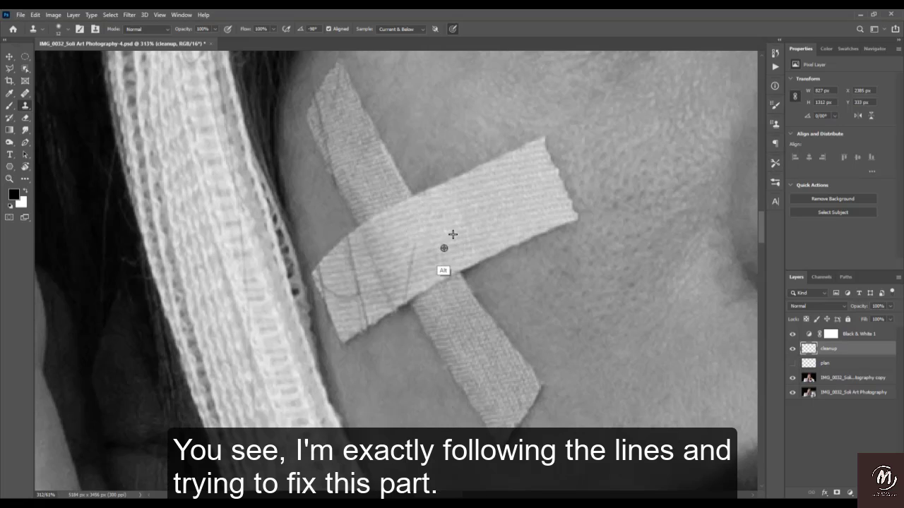
pyautogui.keyDown('alt'); pyautogui.click(444, 247); pyautogui.keyUp('alt')
pyautogui.click(419, 249)
pyautogui.keyDown('alt'); pyautogui.click(432, 258); pyautogui.keyUp('alt')
pyautogui.click(412, 256)
pyautogui.keyDown('alt'); pyautogui.click(427, 267); pyautogui.keyUp('alt')
pyautogui.moveTo(413, 267)
pyautogui.mouseDown()
pyautogui.moveTo(426, 266)
pyautogui.moveTo(410, 271)
pyautogui.moveTo(397, 297)
pyautogui.moveTo(364, 312)
pyautogui.moveTo(352, 301)
pyautogui.mouseUp()
# Clone out the hairs near the lower edge of the wide strip's bandage-side end
pyautogui.keyDown('alt'); pyautogui.click(433, 261); pyautogui.keyUp('alt')
pyautogui.keyDown('alt'); pyautogui.click(418, 286); pyautogui.keyUp('alt')
pyautogui.keyDown('alt'); pyautogui.click(376, 311); pyautogui.keyUp('alt')
pyautogui.click(361, 306)
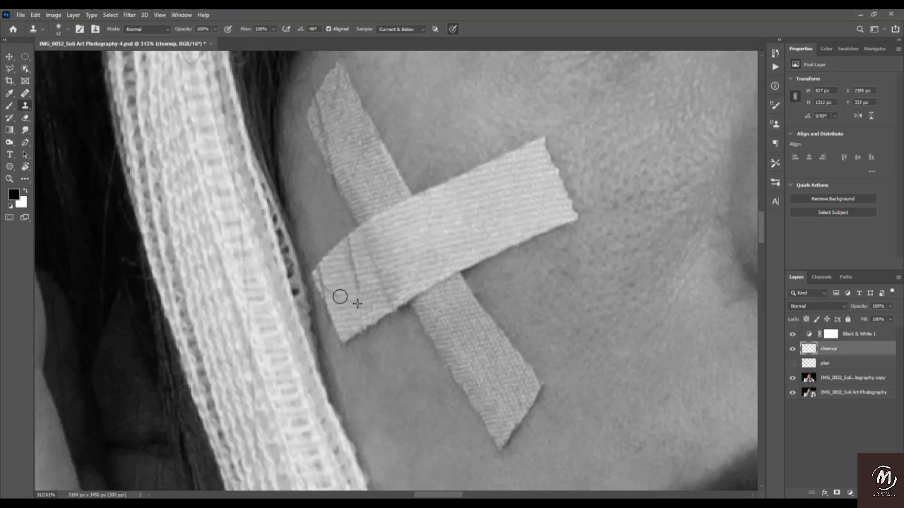
pyautogui.click(341, 297)
pyautogui.keyDown('alt'); pyautogui.click(369, 291); pyautogui.keyUp('alt')
pyautogui.click(358, 286)
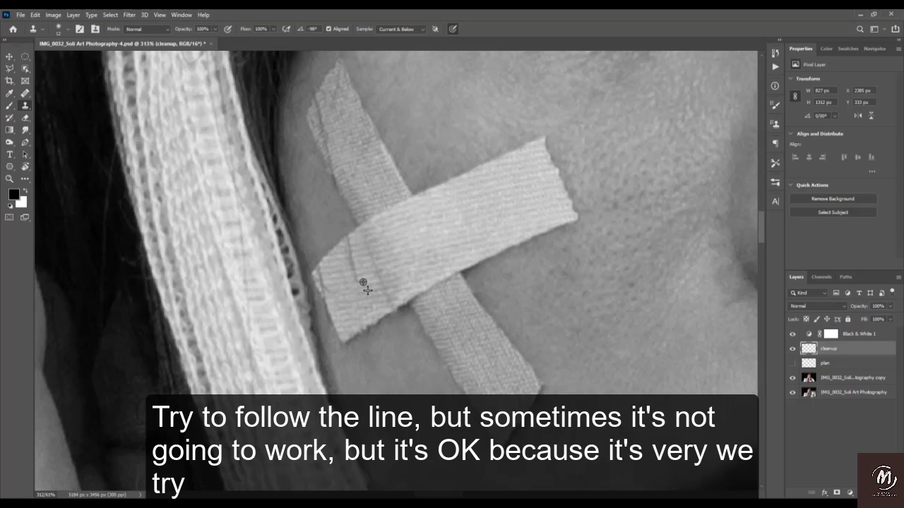
# Clone weave texture over the short hair remaining near the upper edge of the wide strip's bandage-side end
pyautogui.keyDown('alt'); pyautogui.click(368, 280); pyautogui.keyUp('alt')
pyautogui.click(358, 279)
pyautogui.click(348, 275)
pyautogui.keyDown('alt'); pyautogui.click(338, 297); pyautogui.keyUp('alt')
pyautogui.keyDown('alt'); pyautogui.click(342, 268); pyautogui.keyUp('alt')
pyautogui.click(353, 256)
pyautogui.keyDown('alt'); pyautogui.click(362, 254); pyautogui.keyUp('alt')
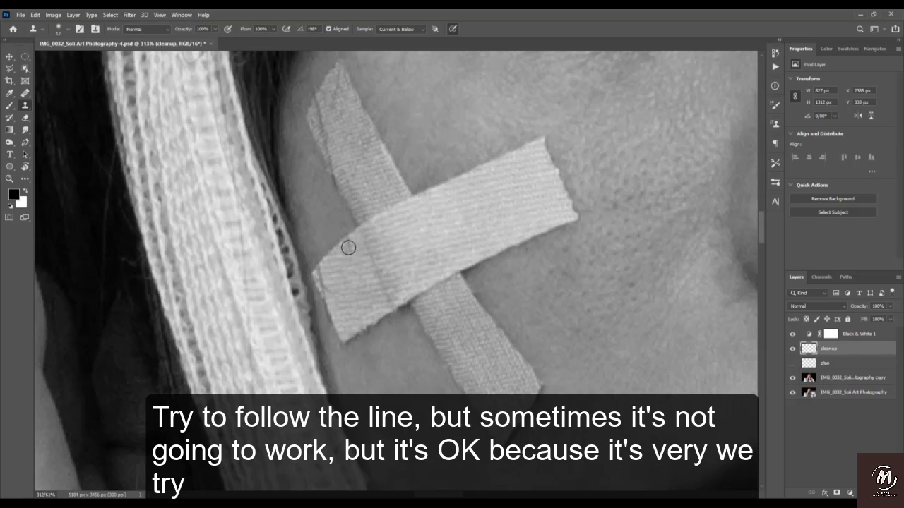
pyautogui.keyDown('alt'); pyautogui.click(347, 266); pyautogui.keyUp('alt')
pyautogui.moveTo(354, 263); pyautogui.dragTo(351, 255)
# Clone out the last hair traces at the outermost corner of the wide strip beside the bandage
pyautogui.keyDown('alt'); pyautogui.click(352, 278); pyautogui.keyUp('alt')
pyautogui.moveTo(333, 288); pyautogui.dragTo(325, 274)
pyautogui.keyDown('alt'); pyautogui.click(343, 274); pyautogui.keyUp('alt')
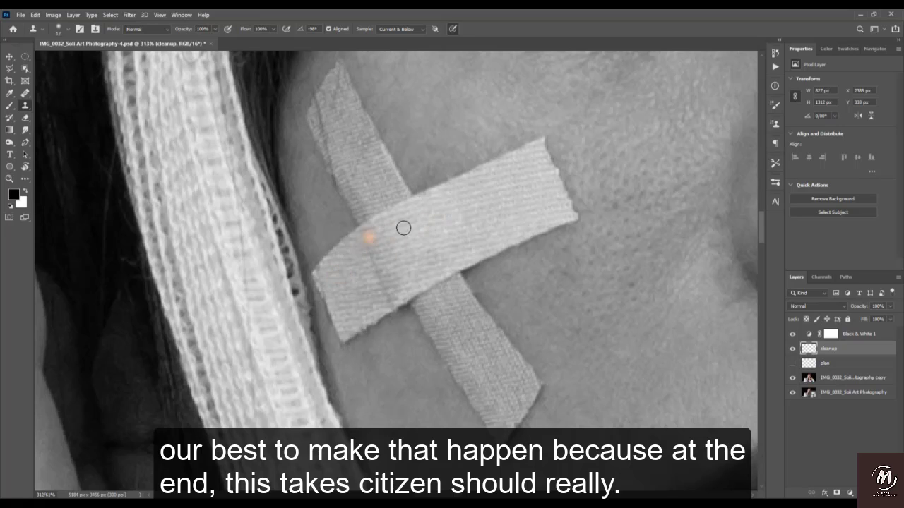
pyautogui.moveTo(348, 269); pyautogui.dragTo(323, 269)
pyautogui.keyDown('alt'); pyautogui.click(338, 270); pyautogui.keyUp('alt')
# Clone tape texture over the hair along the bandage-side edge of the narrow strip's upper end
pyautogui.scroll(3, 365, 317)
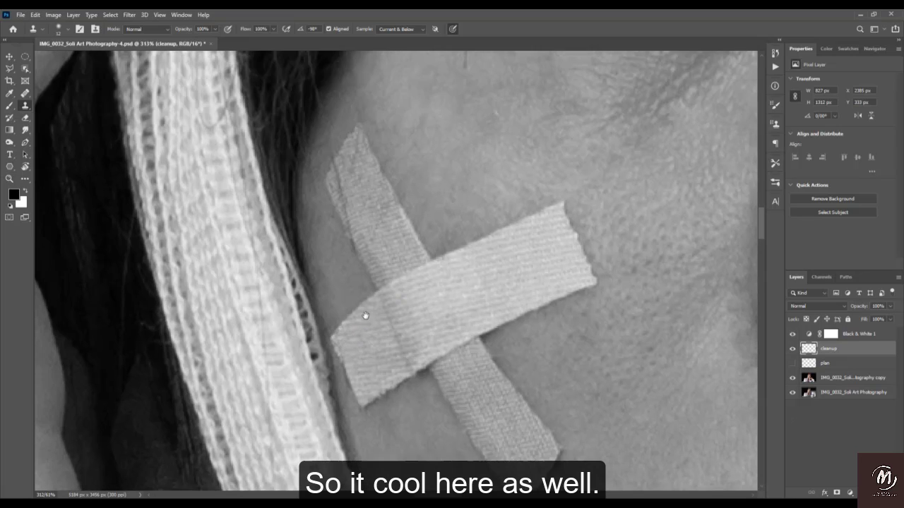
pyautogui.keyDown('alt'); pyautogui.click(368, 191); pyautogui.keyUp('alt')
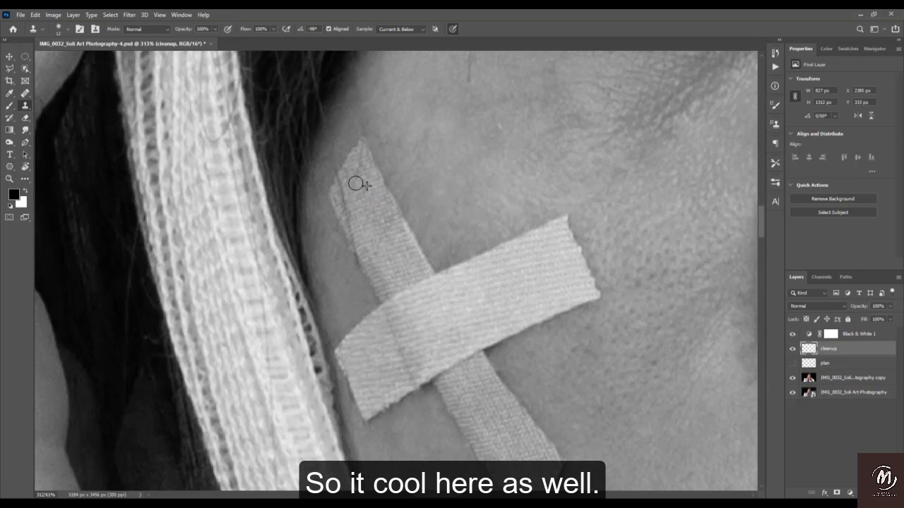
pyautogui.keyDown('alt'); pyautogui.click(363, 198); pyautogui.keyUp('alt')
pyautogui.click(360, 174)
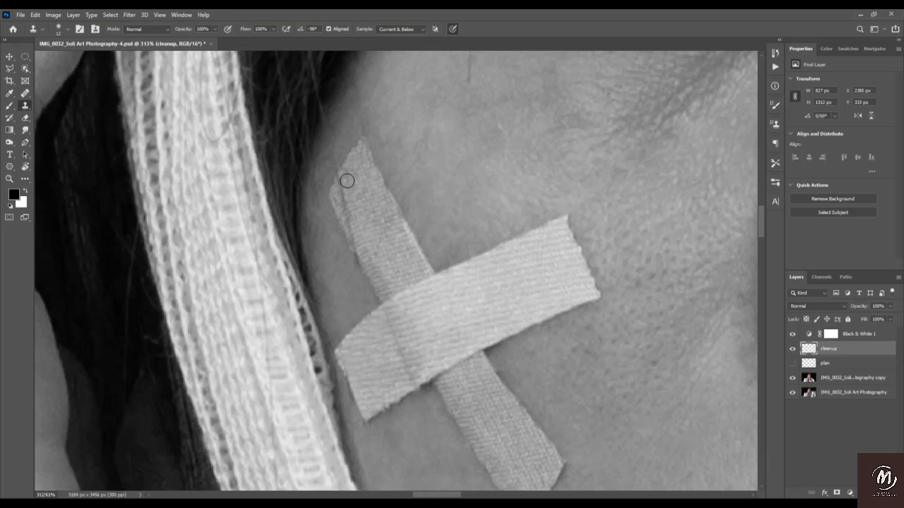
pyautogui.keyDown('alt'); pyautogui.click(358, 187); pyautogui.keyUp('alt')
pyautogui.moveTo(345, 183); pyautogui.dragTo(349, 217)
pyautogui.keyDown('alt'); pyautogui.click(360, 192); pyautogui.keyUp('alt')
pyautogui.click(342, 191)
pyautogui.click(341, 196)
pyautogui.keyDown('alt'); pyautogui.click(369, 230); pyautogui.keyUp('alt')
pyautogui.click(345, 202)
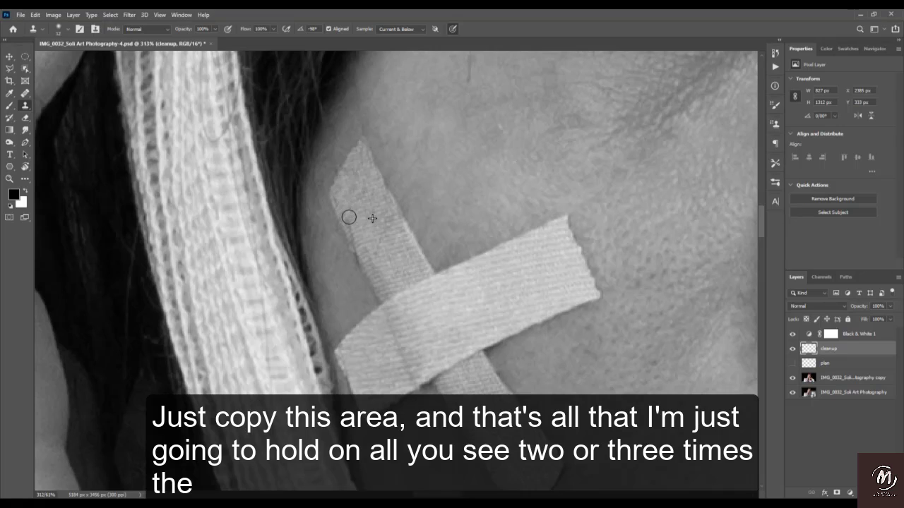
# Even out the cloned weave texture inside the upper tip of the narrow tape strip
pyautogui.keyDown('alt'); pyautogui.click(361, 213); pyautogui.keyUp('alt')
pyautogui.click(358, 198)
pyautogui.click(357, 194)
pyautogui.keyDown('alt'); pyautogui.click(367, 194); pyautogui.keyUp('alt')
pyautogui.click(358, 176)
pyautogui.keyDown('alt'); pyautogui.click(365, 199); pyautogui.keyUp('alt')
pyautogui.click(351, 175)
pyautogui.keyDown('alt'); pyautogui.click(369, 198); pyautogui.keyUp('alt')
pyautogui.click(350, 202)
pyautogui.keyDown('alt'); pyautogui.click(370, 220); pyautogui.keyUp('alt')
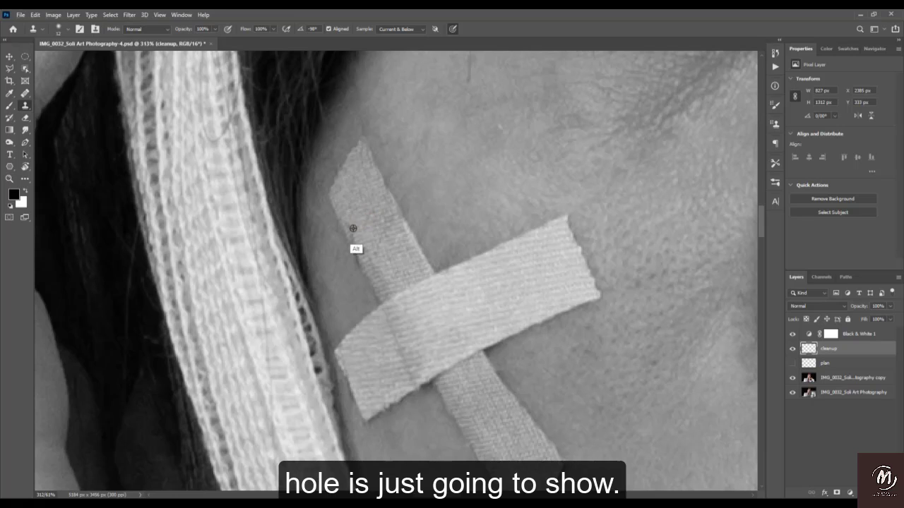
# Clone the narrow strip's bandage-side edge clean from below its tip toward the wide strip
pyautogui.moveTo(352, 226)
pyautogui.mouseDown()
pyautogui.moveTo(362, 237)
pyautogui.moveTo(354, 236)
pyautogui.mouseUp()
pyautogui.keyDown('alt'); pyautogui.click(363, 233); pyautogui.keyUp('alt')
pyautogui.keyDown('alt'); pyautogui.click(364, 241); pyautogui.keyUp('alt')
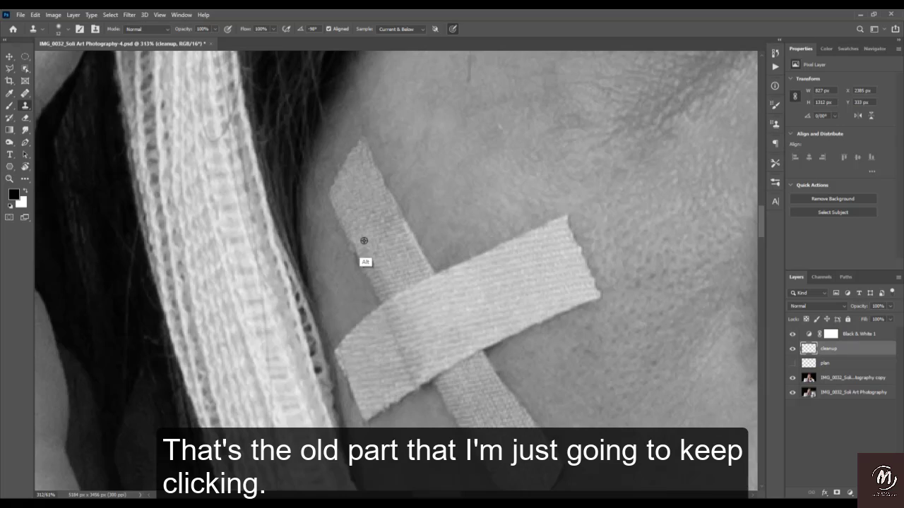
pyautogui.click(358, 246)
pyautogui.keyDown('alt'); pyautogui.click(377, 239); pyautogui.keyUp('alt')
pyautogui.click(360, 254)
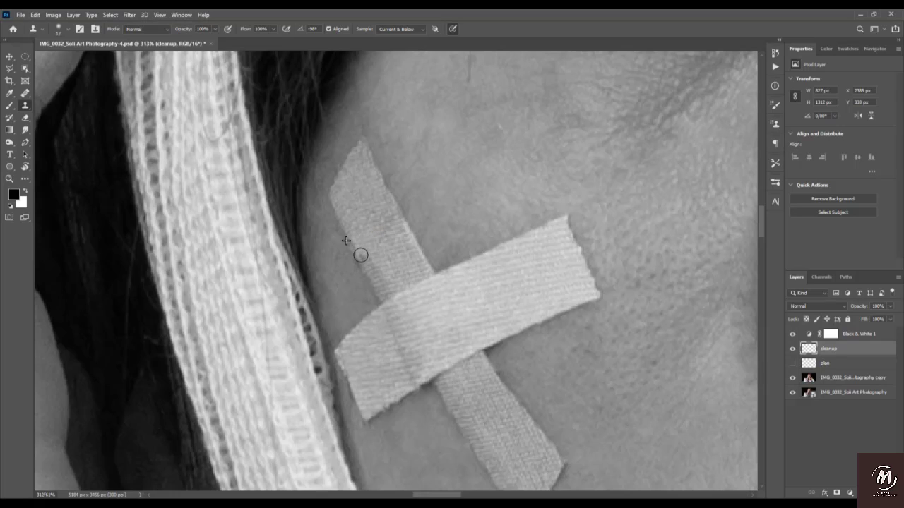
pyautogui.keyDown('alt'); pyautogui.click(379, 247); pyautogui.keyUp('alt')
pyautogui.keyDown('alt'); pyautogui.click(382, 254); pyautogui.keyUp('alt')
pyautogui.moveTo(371, 265)
pyautogui.mouseDown()
pyautogui.moveTo(381, 277)
pyautogui.moveTo(341, 192)
pyautogui.mouseUp()
pyautogui.keyDown('alt'); pyautogui.click(390, 269); pyautogui.keyUp('alt')
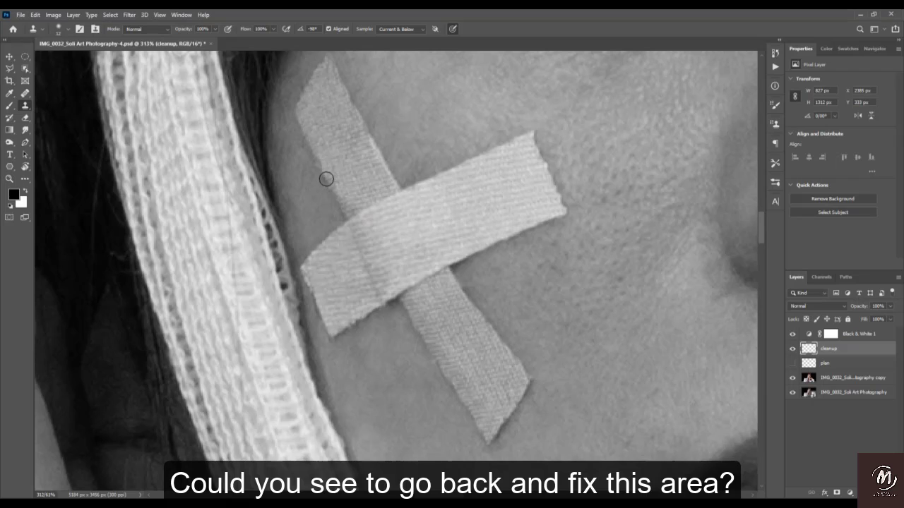
# Heal the long vertical hair on the skin below the outer corner of the eye with the Healing Brush
pyautogui.moveTo(440, 333); pyautogui.dragTo(407, 244)
pyautogui.press('z')
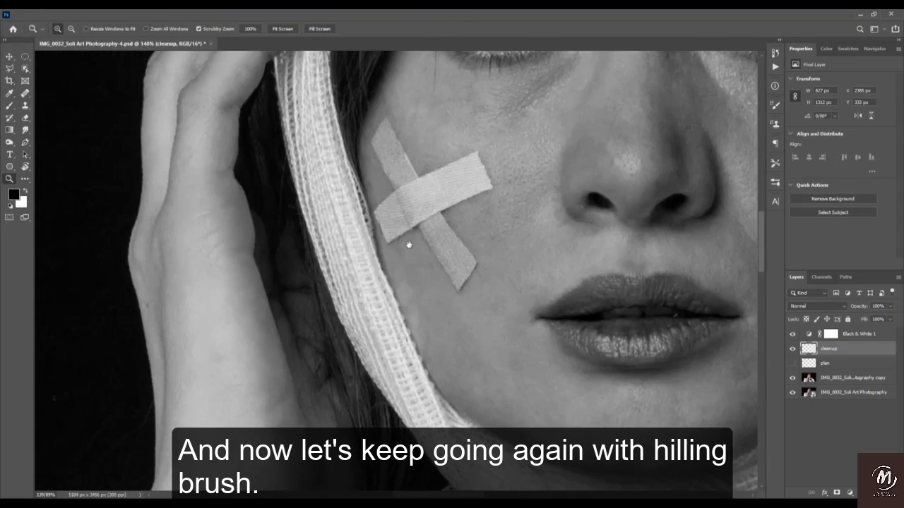
pyautogui.moveTo(409, 185); pyautogui.dragTo(395, 346)
pyautogui.moveTo(445, 236); pyautogui.dragTo(482, 247)
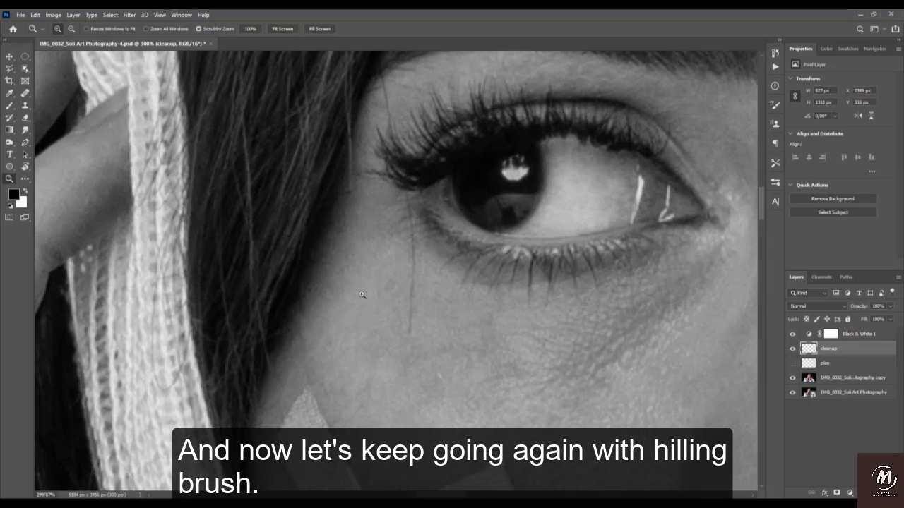
pyautogui.press('j')
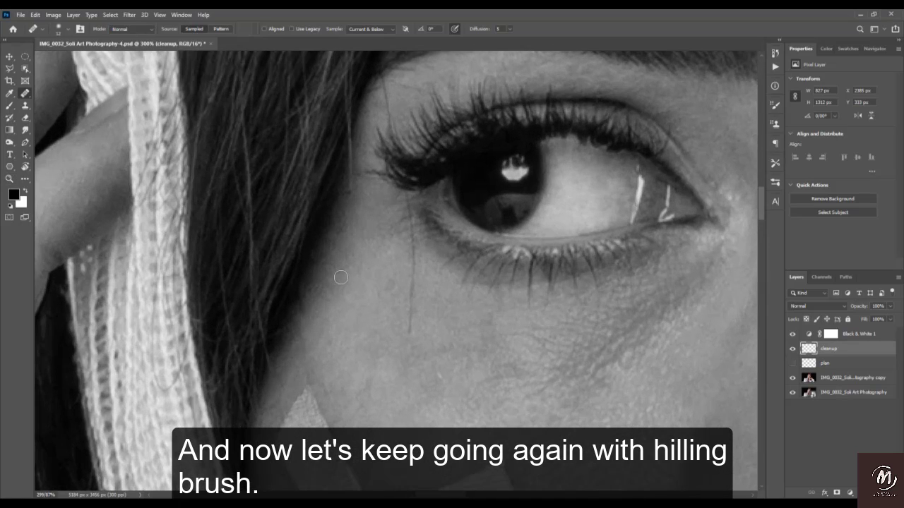
pyautogui.keyDown('alt'); pyautogui.click(348, 336); pyautogui.keyUp('alt')
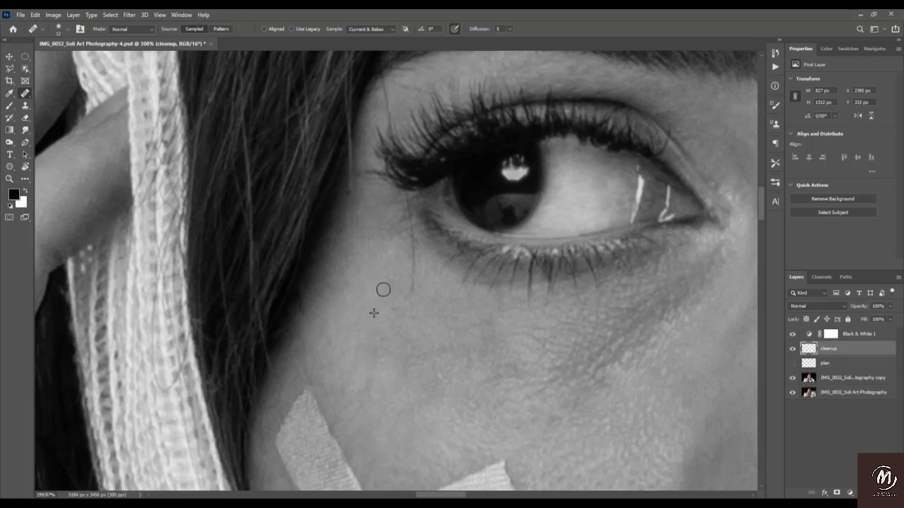
pyautogui.moveTo(413, 275); pyautogui.dragTo(406, 250)
pyautogui.keyDown('alt'); pyautogui.click(385, 256); pyautogui.keyUp('alt')
pyautogui.keyDown('alt'); pyautogui.click(383, 284); pyautogui.keyUp('alt')
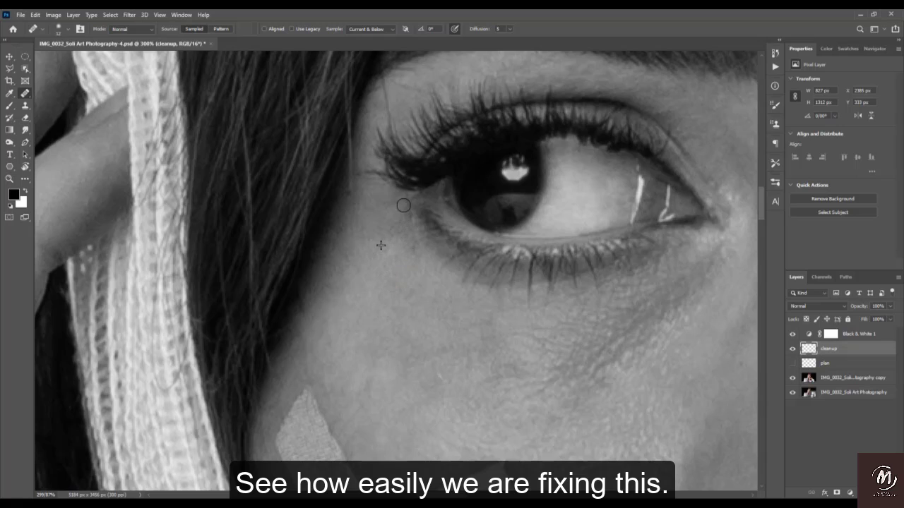
pyautogui.moveTo(403, 205); pyautogui.dragTo(408, 214)
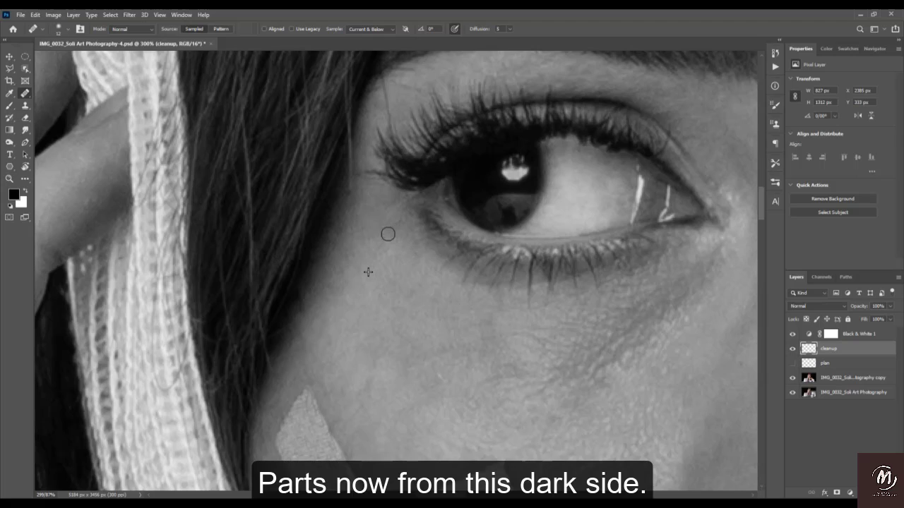
# Heal the stray strand along the dark hairline beside the outer eyelashes, sampling from the dark hair
pyautogui.keyDown('alt'); pyautogui.click(336, 174); pyautogui.keyUp('alt')
pyautogui.click(344, 143)
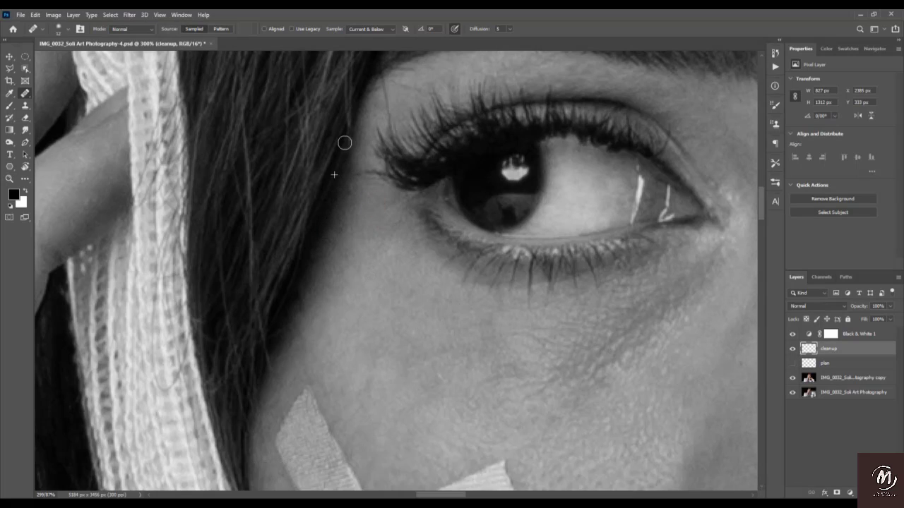
pyautogui.moveTo(329, 250); pyautogui.dragTo(286, 389)
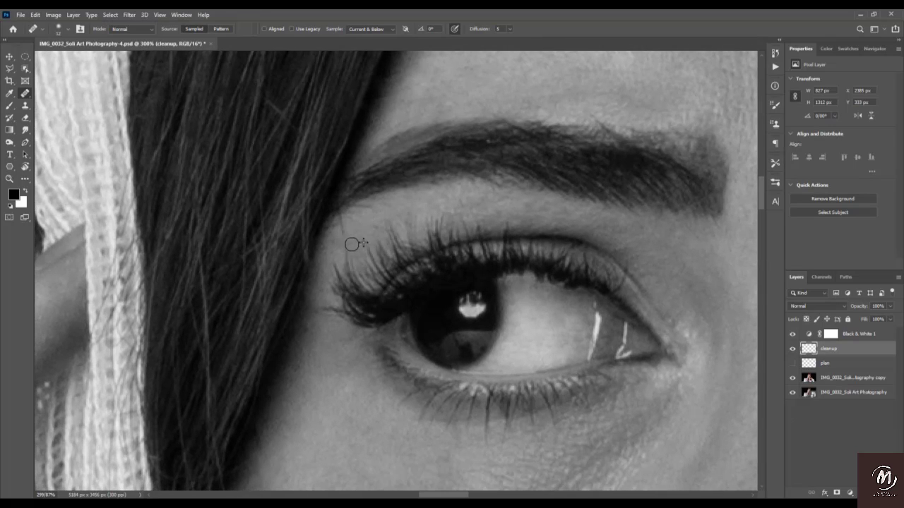
# Heal the lower end of the long diagonal forehead hair and the short strand by the hairline above the outer eyebrow
pyautogui.moveTo(345, 236)
pyautogui.mouseDown()
pyautogui.moveTo(212, 386)
pyautogui.moveTo(290, 325)
pyautogui.mouseUp()
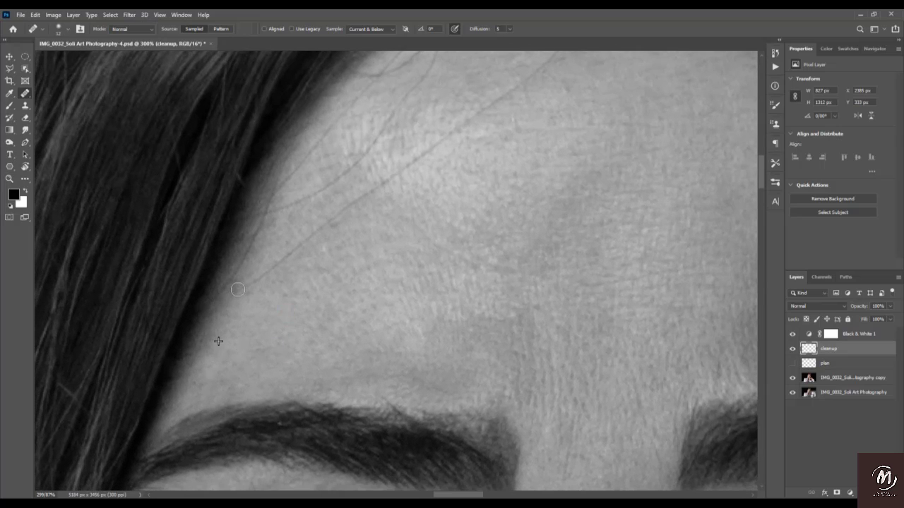
pyautogui.moveTo(231, 278); pyautogui.dragTo(216, 301)
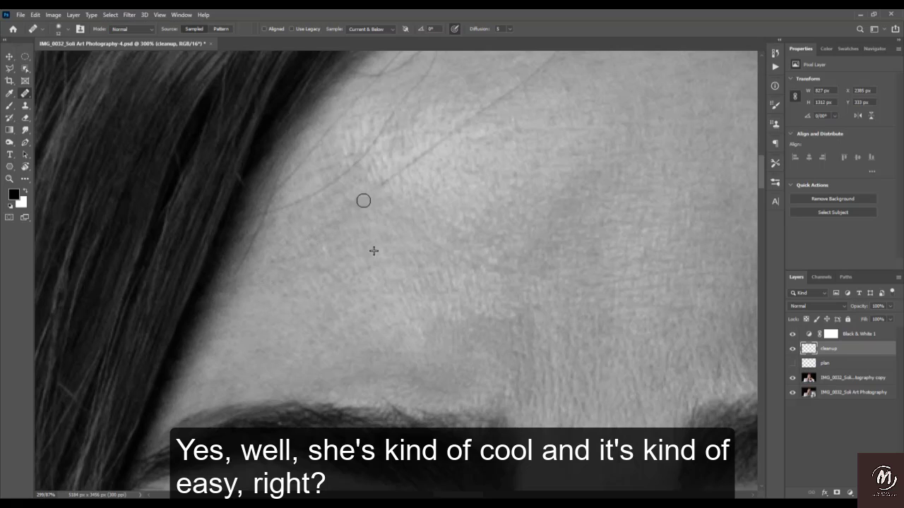
pyautogui.keyDown('alt'); pyautogui.click(287, 278); pyautogui.keyUp('alt')
pyautogui.moveTo(253, 246); pyautogui.dragTo(261, 237)
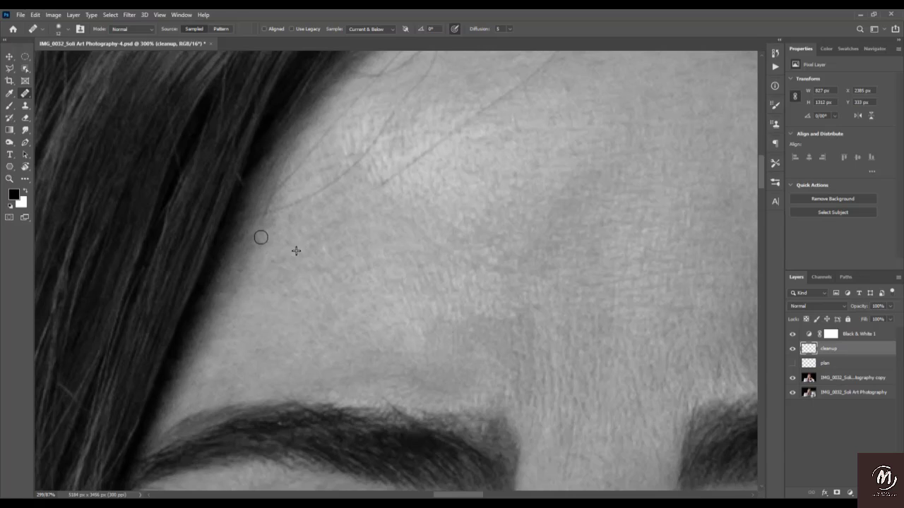
pyautogui.keyDown('alt'); pyautogui.click(291, 298); pyautogui.keyUp('alt')
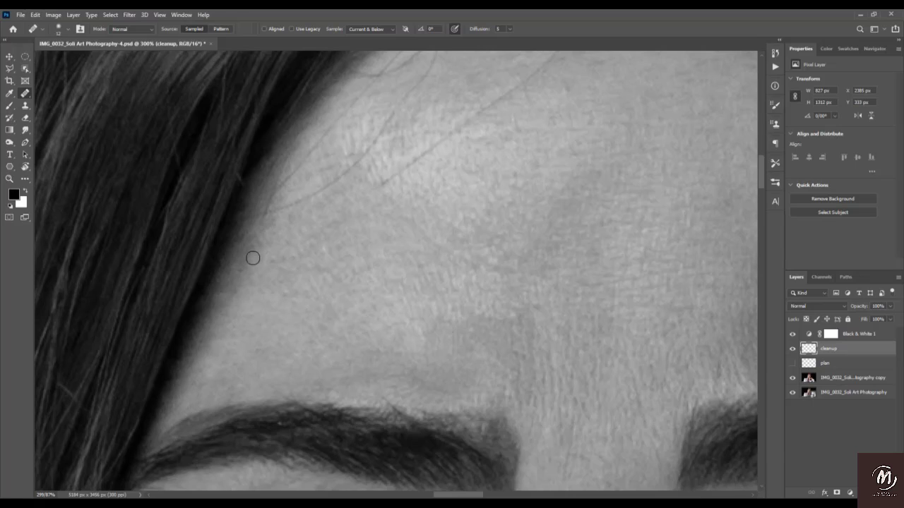
pyautogui.keyDown('alt'); pyautogui.click(300, 213); pyautogui.keyUp('alt')
# Heal the rest of the long straight diagonal hair across the forehead highlight with a slightly larger Healing Brush
pyautogui.moveTo(323, 232); pyautogui.dragTo(266, 346)
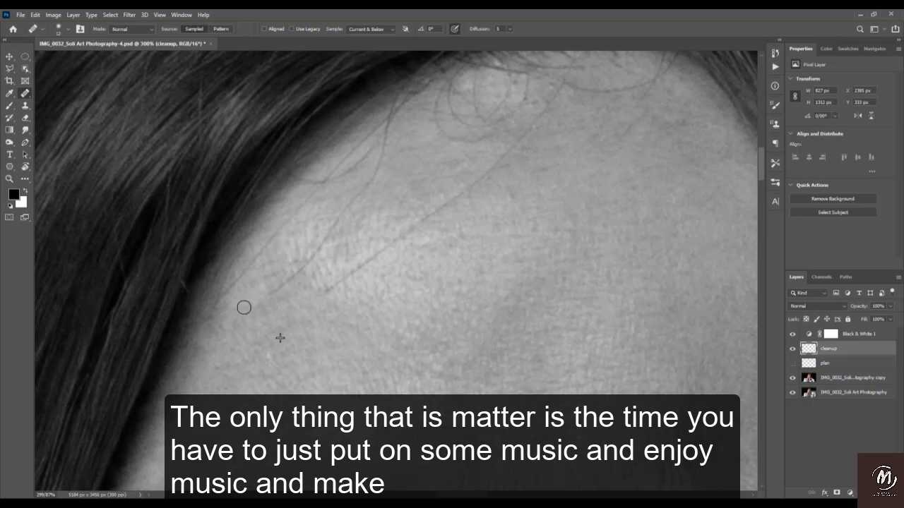
pyautogui.click(401, 263)
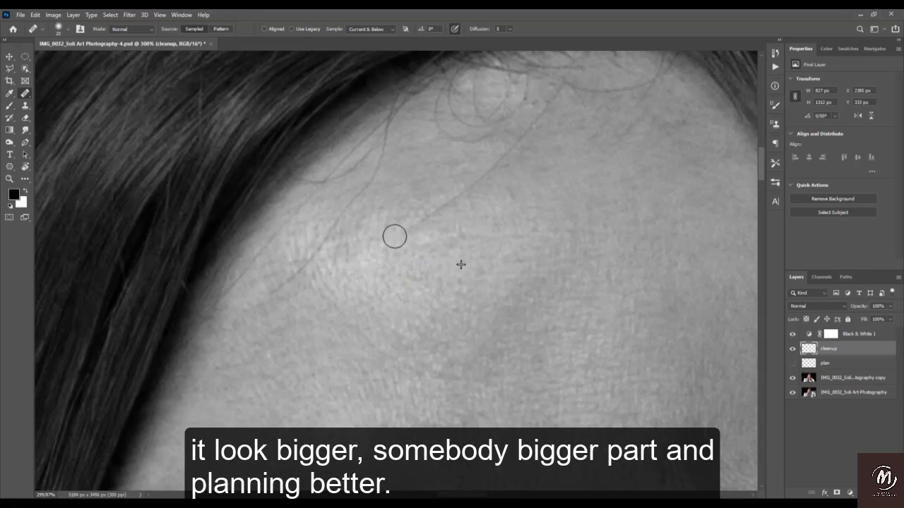
pyautogui.press('alt')
pyautogui.keyDown('alt'); pyautogui.click(422, 265); pyautogui.keyUp('alt')
pyautogui.moveTo(437, 217)
pyautogui.mouseDown()
pyautogui.moveTo(420, 220)
pyautogui.moveTo(431, 202)
pyautogui.moveTo(496, 174)
pyautogui.mouseUp()
pyautogui.keyDown('alt'); pyautogui.click(455, 233); pyautogui.keyUp('alt')
# Heal the curved hair crossing the forehead between the bright skin highlight and the hairline
pyautogui.keyDown('alt'); pyautogui.click(360, 255); pyautogui.keyUp('alt')
pyautogui.moveTo(302, 279)
pyautogui.mouseDown()
pyautogui.moveTo(271, 292)
pyautogui.moveTo(290, 273)
pyautogui.mouseUp()
pyautogui.keyDown('alt'); pyautogui.click(341, 273); pyautogui.keyUp('alt')
pyautogui.moveTo(321, 252)
pyautogui.mouseDown()
pyautogui.moveTo(310, 260)
pyautogui.moveTo(348, 215)
pyautogui.moveTo(345, 205)
pyautogui.mouseUp()
pyautogui.keyDown('alt'); pyautogui.click(346, 266); pyautogui.keyUp('alt')
pyautogui.keyDown('alt'); pyautogui.click(365, 257); pyautogui.keyUp('alt')
# Heal the thin strand running parallel to the hairline along the side of the forehead
pyautogui.keyDown('alt'); pyautogui.click(286, 281); pyautogui.keyUp('alt')
pyautogui.moveTo(226, 307); pyautogui.dragTo(227, 283)
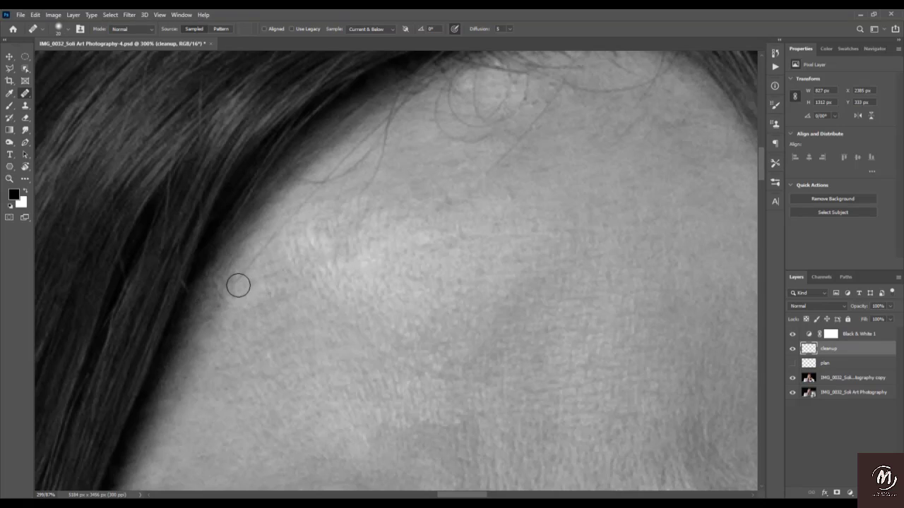
pyautogui.click(242, 287)
pyautogui.click(257, 256)
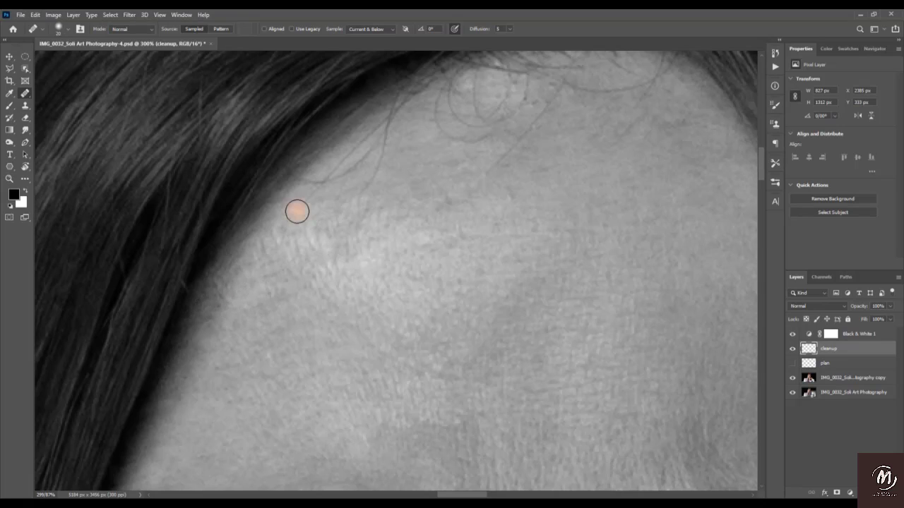
pyautogui.click(299, 213)
# Heal the looping loose hairs that hang onto the skin from the upper side of the hairline
pyautogui.keyDown('alt'); pyautogui.click(345, 196); pyautogui.keyUp('alt')
pyautogui.click(320, 188)
pyautogui.keyDown('alt'); pyautogui.click(384, 178); pyautogui.keyUp('alt')
pyautogui.moveTo(364, 182)
pyautogui.mouseDown()
pyautogui.moveTo(378, 168)
pyautogui.moveTo(352, 155)
pyautogui.mouseUp()
pyautogui.click(298, 176)
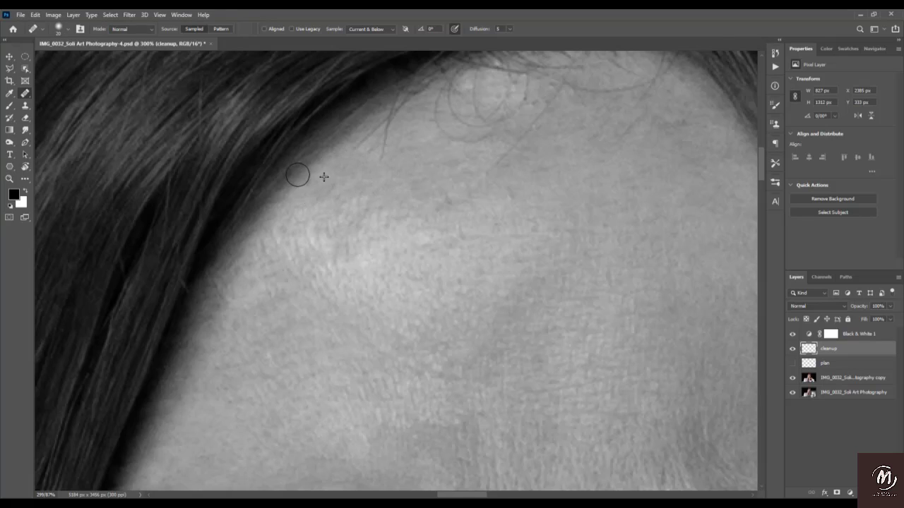
# Heal the leftover strand tip hanging below the upper hairline next to the curled hair
pyautogui.moveTo(377, 216); pyautogui.dragTo(318, 297)
pyautogui.keyDown('alt'); pyautogui.click(358, 250); pyautogui.keyUp('alt')
pyautogui.moveTo(323, 235); pyautogui.dragTo(337, 198)
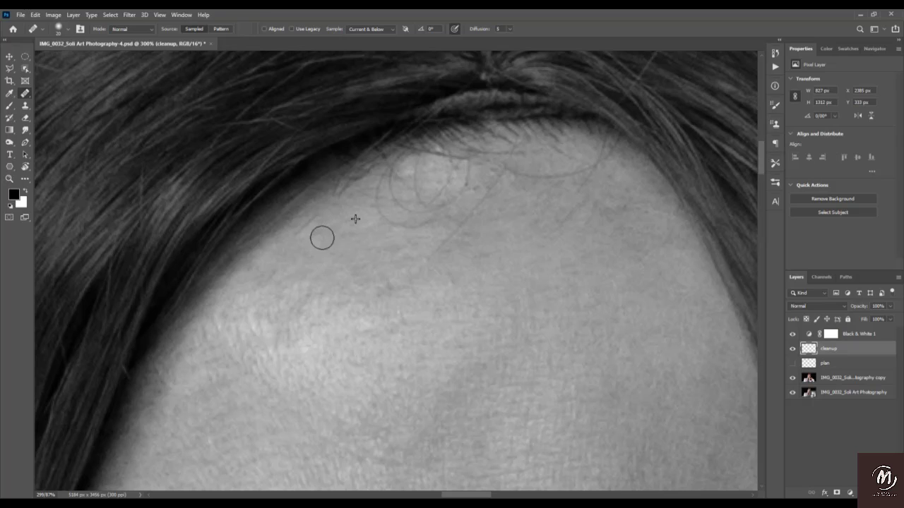
pyautogui.keyDown('alt'); pyautogui.click(317, 267); pyautogui.keyUp('alt')
pyautogui.moveTo(278, 245)
pyautogui.mouseDown()
pyautogui.moveTo(297, 225)
pyautogui.moveTo(258, 295)
pyautogui.mouseUp()
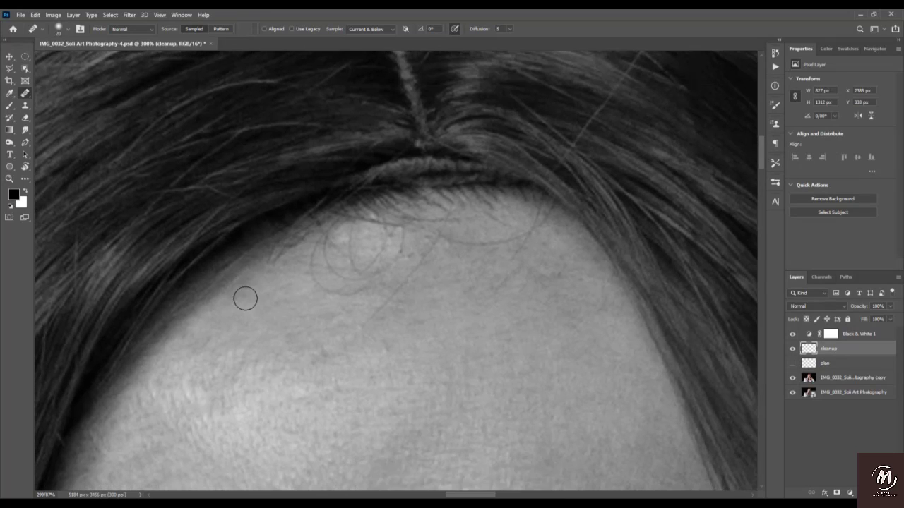
# Heal the outermost arc of the curled hair below the hairline, sampling from the neighbouring forehead skin
pyautogui.keyDown('alt'); pyautogui.click(270, 329); pyautogui.keyUp('alt')
pyautogui.moveTo(330, 295)
pyautogui.mouseDown()
pyautogui.moveTo(324, 278)
pyautogui.moveTo(287, 248)
pyautogui.mouseUp()
pyautogui.keyDown('alt'); pyautogui.click(324, 310); pyautogui.keyUp('alt')
pyautogui.moveTo(273, 284); pyautogui.dragTo(269, 264)
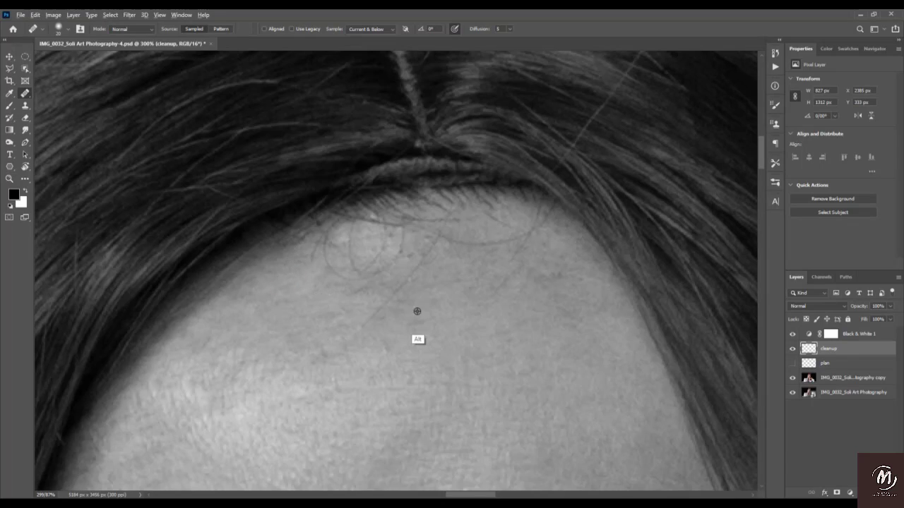
# Heal the lower tip of the remaining diagonal hair and the side arc of the curl
pyautogui.keyDown('alt'); pyautogui.click(417, 312); pyautogui.keyUp('alt')
pyautogui.moveTo(374, 329)
pyautogui.mouseDown()
pyautogui.moveTo(393, 304)
pyautogui.moveTo(348, 334)
pyautogui.moveTo(377, 274)
pyautogui.moveTo(345, 276)
pyautogui.moveTo(324, 248)
pyautogui.moveTo(315, 251)
pyautogui.moveTo(311, 281)
pyautogui.mouseUp()
pyautogui.keyDown('alt'); pyautogui.click(338, 330); pyautogui.keyUp('alt')
pyautogui.keyDown('alt'); pyautogui.click(306, 297); pyautogui.keyUp('alt')
pyautogui.keyDown('alt'); pyautogui.click(307, 338); pyautogui.keyUp('alt')
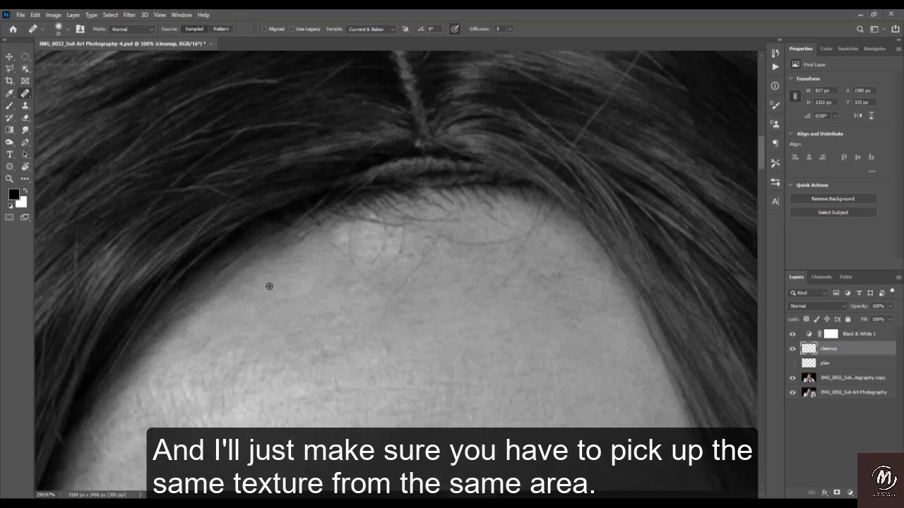
# Heal the inner loops of the curled hair on the bright forehead patch, sampling similar nearby skin
pyautogui.keyDown('alt'); pyautogui.click(288, 278); pyautogui.keyUp('alt')
pyautogui.moveTo(304, 241)
pyautogui.mouseDown()
pyautogui.moveTo(291, 252)
pyautogui.moveTo(321, 250)
pyautogui.moveTo(362, 267)
pyautogui.moveTo(387, 233)
pyautogui.mouseUp()
pyautogui.keyDown('alt'); pyautogui.click(299, 283); pyautogui.keyUp('alt')
pyautogui.keyDown('alt'); pyautogui.click(304, 309); pyautogui.keyUp('alt')
pyautogui.keyDown('alt'); pyautogui.click(325, 294); pyautogui.keyUp('alt')
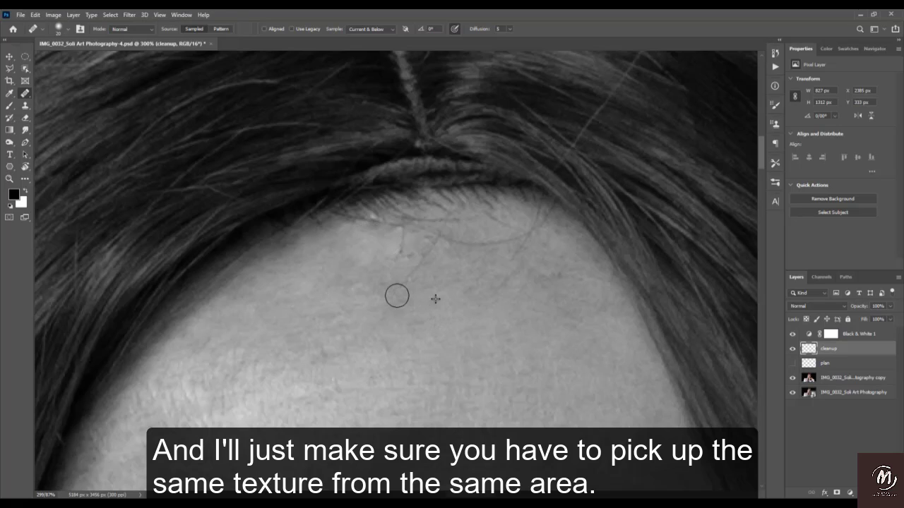
# Heal the remaining diagonal hair below the parting and the last dark traces of the curl
pyautogui.moveTo(397, 296)
pyautogui.mouseDown()
pyautogui.moveTo(372, 285)
pyautogui.moveTo(422, 253)
pyautogui.moveTo(388, 239)
pyautogui.mouseUp()
pyautogui.keyDown('alt'); pyautogui.click(433, 318); pyautogui.keyUp('alt')
pyautogui.keyDown('alt'); pyautogui.click(433, 311); pyautogui.keyUp('alt')
pyautogui.keyDown('alt'); pyautogui.click(436, 270); pyautogui.keyUp('alt')
pyautogui.moveTo(423, 234)
pyautogui.mouseDown()
pyautogui.moveTo(346, 229)
pyautogui.moveTo(398, 228)
pyautogui.moveTo(386, 235)
pyautogui.moveTo(400, 226)
pyautogui.moveTo(366, 221)
pyautogui.moveTo(308, 252)
pyautogui.mouseUp()
pyautogui.keyDown('alt'); pyautogui.click(346, 265); pyautogui.keyUp('alt')
pyautogui.keyDown('alt'); pyautogui.click(407, 268); pyautogui.keyUp('alt')
pyautogui.keyDown('alt'); pyautogui.click(354, 255); pyautogui.keyUp('alt')
# Heal the loose hair just below the central hairline and smooth the skin patches around it
pyautogui.keyDown('alt'); pyautogui.click(444, 288); pyautogui.keyUp('alt')
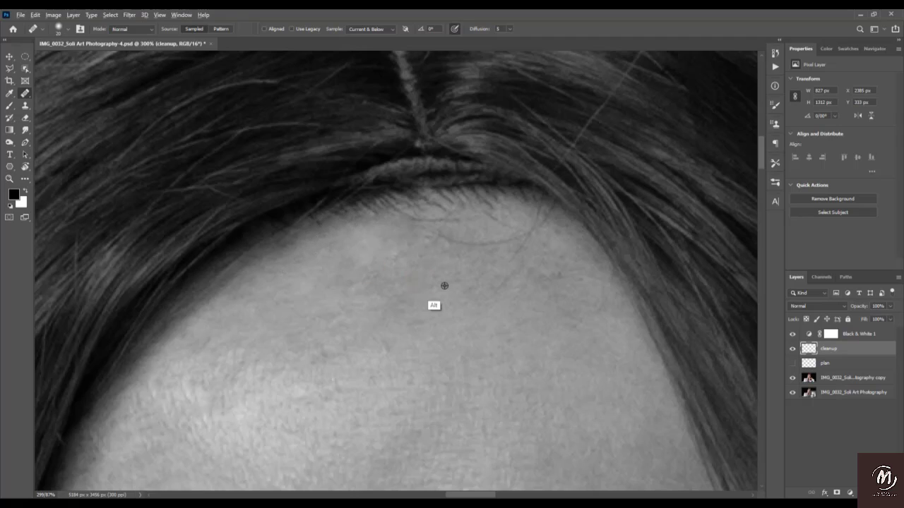
pyautogui.moveTo(436, 255); pyautogui.dragTo(409, 220)
pyautogui.keyDown('alt'); pyautogui.click(415, 283); pyautogui.keyUp('alt')
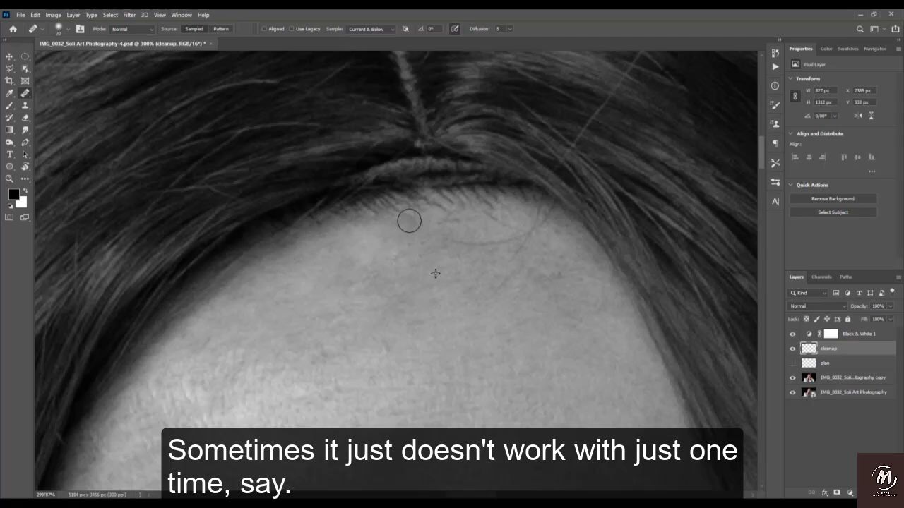
pyautogui.click(388, 242)
pyautogui.moveTo(396, 254); pyautogui.dragTo(394, 243)
pyautogui.click(396, 225)
pyautogui.keyDown('alt'); pyautogui.click(422, 256); pyautogui.keyUp('alt')
pyautogui.moveTo(429, 219)
pyautogui.mouseDown()
pyautogui.moveTo(378, 240)
pyautogui.moveTo(356, 274)
pyautogui.moveTo(385, 235)
pyautogui.moveTo(410, 224)
pyautogui.moveTo(384, 234)
pyautogui.mouseUp()
pyautogui.keyDown('alt'); pyautogui.click(346, 258); pyautogui.keyUp('alt')
pyautogui.keyDown('alt'); pyautogui.click(407, 273); pyautogui.keyUp('alt')
# Heal the long curved hair arching over the upper forehead below the hair parting
pyautogui.moveTo(451, 246); pyautogui.dragTo(534, 232)
pyautogui.keyDown('alt'); pyautogui.click(437, 269); pyautogui.keyUp('alt')
pyautogui.keyDown('alt'); pyautogui.click(447, 254); pyautogui.keyUp('alt')
pyautogui.moveTo(478, 234); pyautogui.dragTo(487, 212)
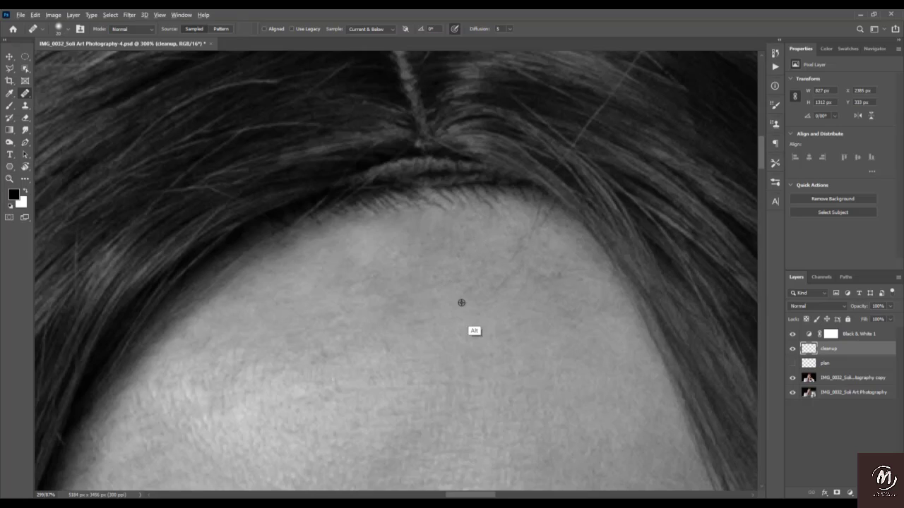
# Heal the faint diagonal strand on the upper forehead and the uneven skin beside it
pyautogui.keyDown('alt'); pyautogui.click(513, 327); pyautogui.keyUp('alt')
pyautogui.moveTo(480, 293); pyautogui.dragTo(487, 280)
pyautogui.moveTo(454, 305); pyautogui.dragTo(461, 283)
pyautogui.moveTo(510, 327); pyautogui.dragTo(454, 255)
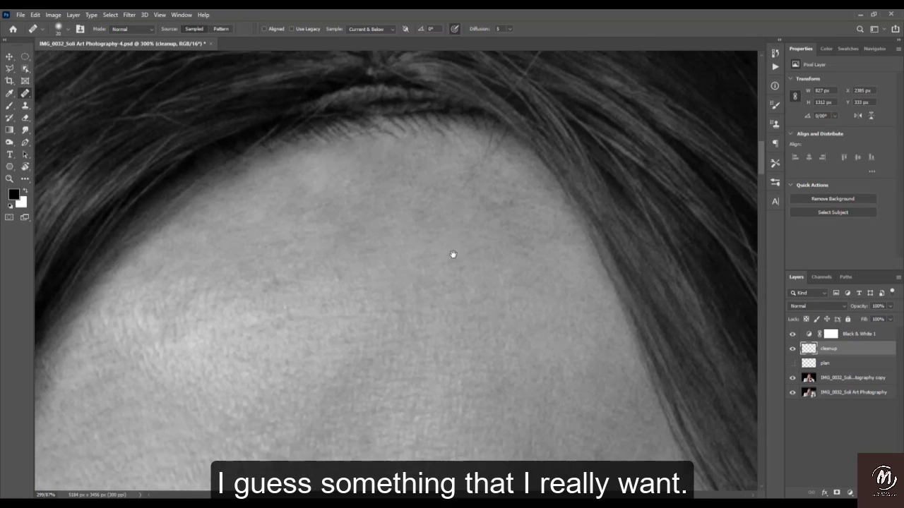
pyautogui.moveTo(373, 247); pyautogui.dragTo(366, 255)
pyautogui.keyDown('alt'); pyautogui.rightClick(379, 260); pyautogui.keyUp('alt')
# Heal the last fine strands in the upper forehead corner where the skin meets the darker side hair
pyautogui.keyDown('alt'); pyautogui.click(445, 258); pyautogui.keyUp('alt')
pyautogui.moveTo(458, 226); pyautogui.dragTo(509, 196)
pyautogui.moveTo(431, 236); pyautogui.dragTo(428, 215)
pyautogui.keyDown('alt'); pyautogui.click(432, 237); pyautogui.keyUp('alt')
pyautogui.moveTo(481, 208); pyautogui.dragTo(474, 181)
pyautogui.moveTo(455, 218); pyautogui.dragTo(422, 186)
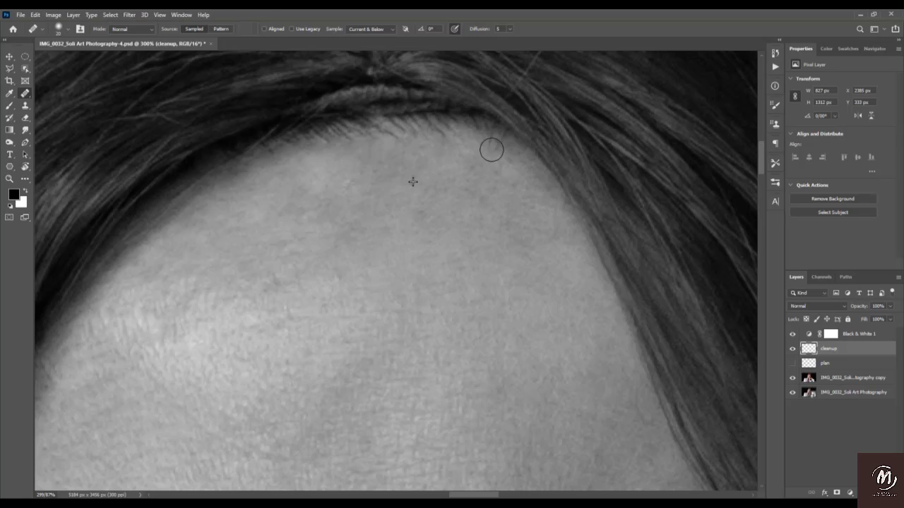
# Heal small flaws on the shaded side of the forehead between the hairline and the eyebrow
pyautogui.moveTo(480, 280); pyautogui.dragTo(429, 197)
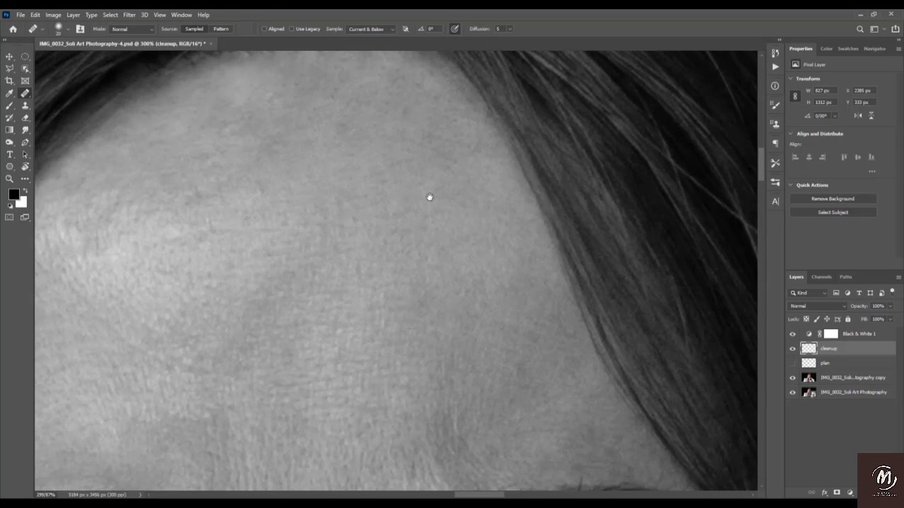
pyautogui.keyDown('alt'); pyautogui.click(477, 186); pyautogui.keyUp('alt')
pyautogui.moveTo(474, 144); pyautogui.dragTo(474, 150)
pyautogui.moveTo(462, 236); pyautogui.dragTo(429, 75)
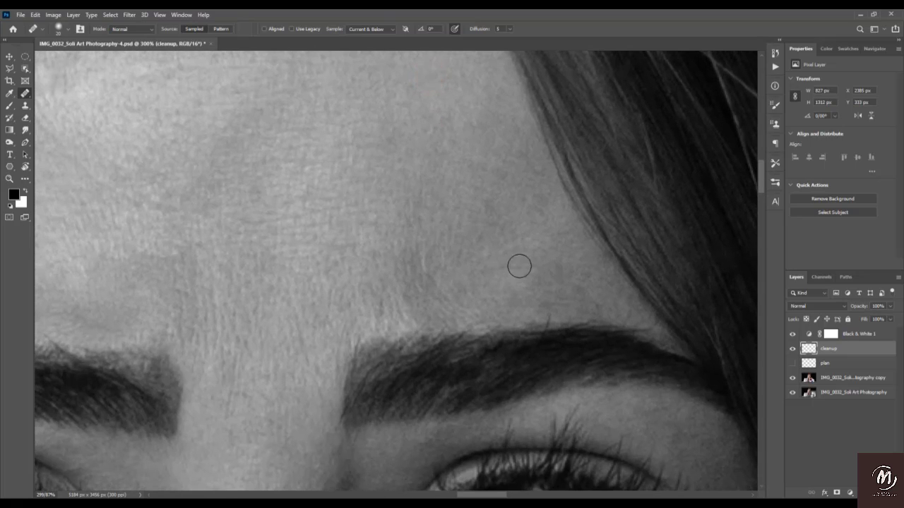
pyautogui.moveTo(589, 289); pyautogui.dragTo(574, 311)
# Zoom out to 50% on the whole head and hide the Black & White 1 check layer
pyautogui.moveTo(416, 282); pyautogui.dragTo(597, 168)
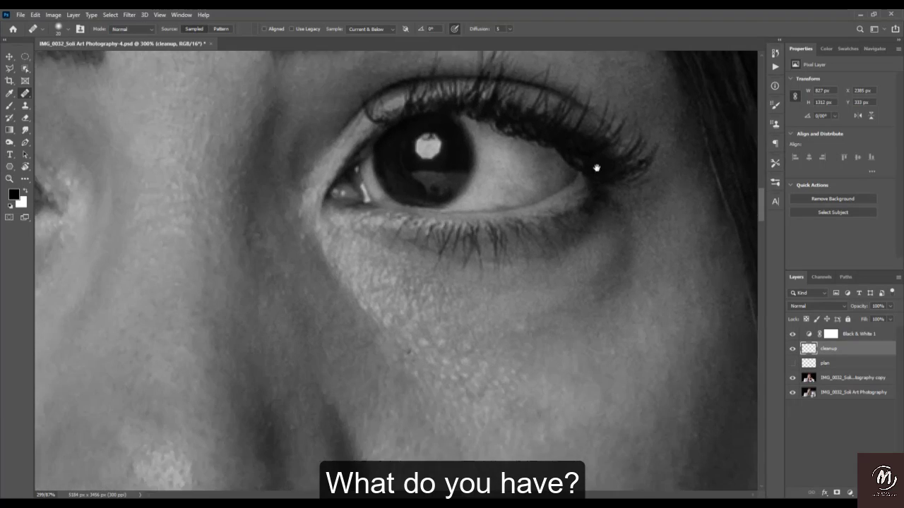
pyautogui.moveTo(452, 262); pyautogui.dragTo(584, 218)
pyautogui.press('z')
pyautogui.moveTo(490, 241); pyautogui.dragTo(426, 302)
pyautogui.click(421, 130)
pyautogui.moveTo(420, 134); pyautogui.dragTo(363, 282)
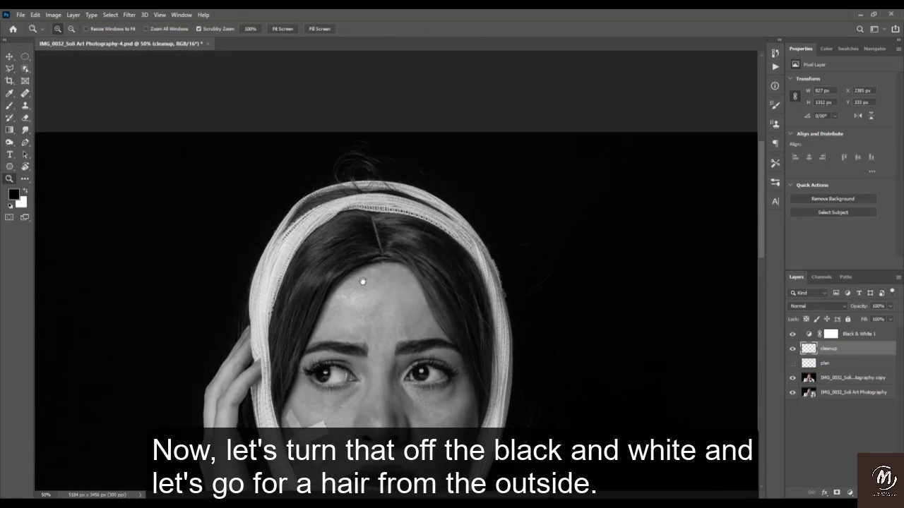
pyautogui.scroll(-3, 365, 281)
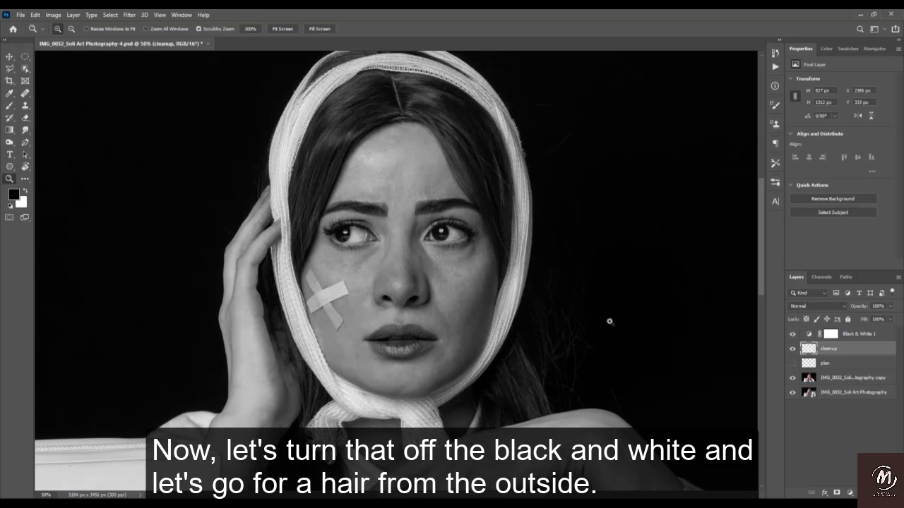
pyautogui.click(792, 335)
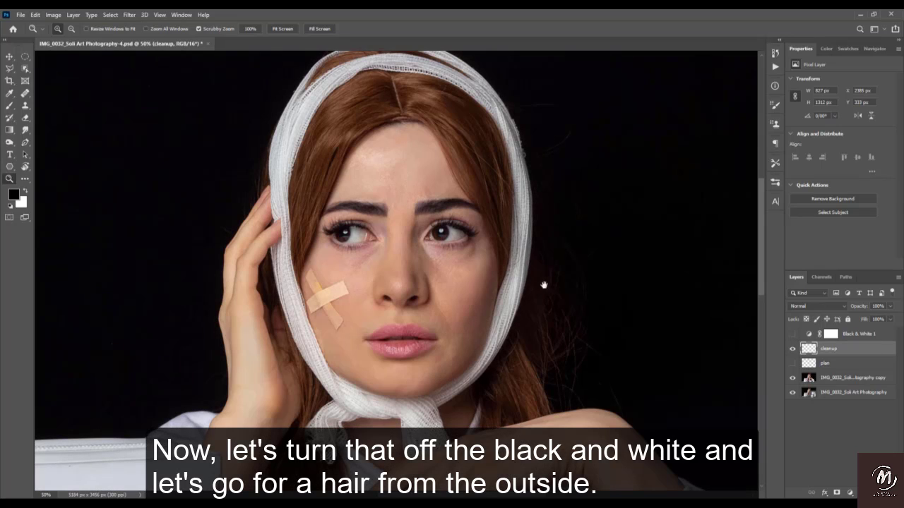
# Choose the Polygonal Lasso Tool and make the portrait copy layer below plan active
pyautogui.moveTo(544, 285); pyautogui.dragTo(485, 247)
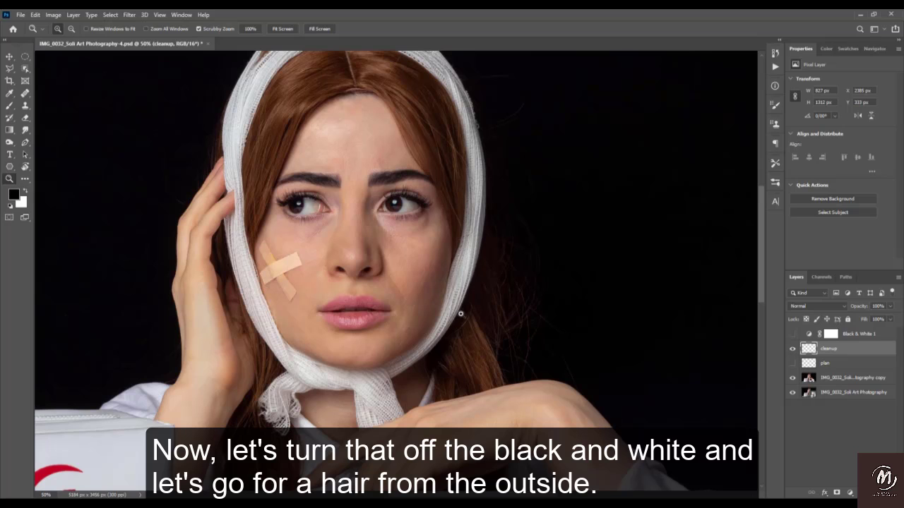
pyautogui.moveTo(477, 295); pyautogui.dragTo(436, 236)
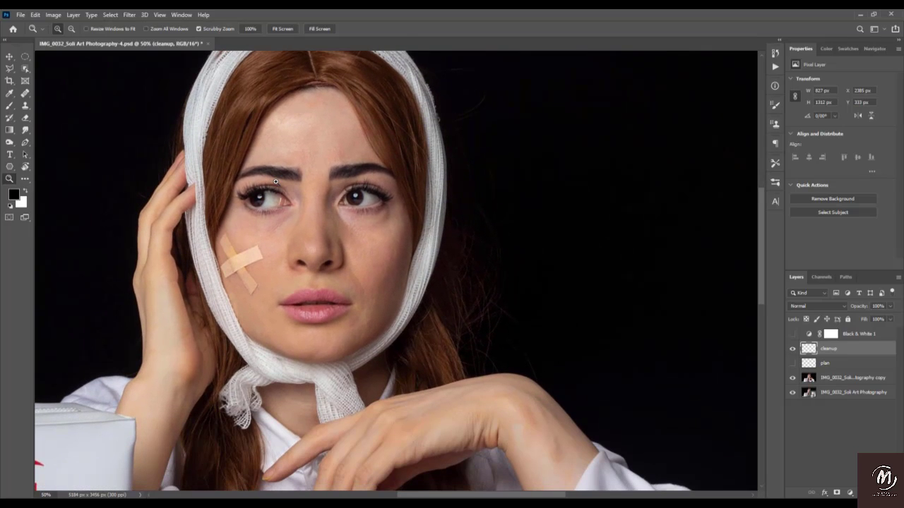
pyautogui.click(7, 70)
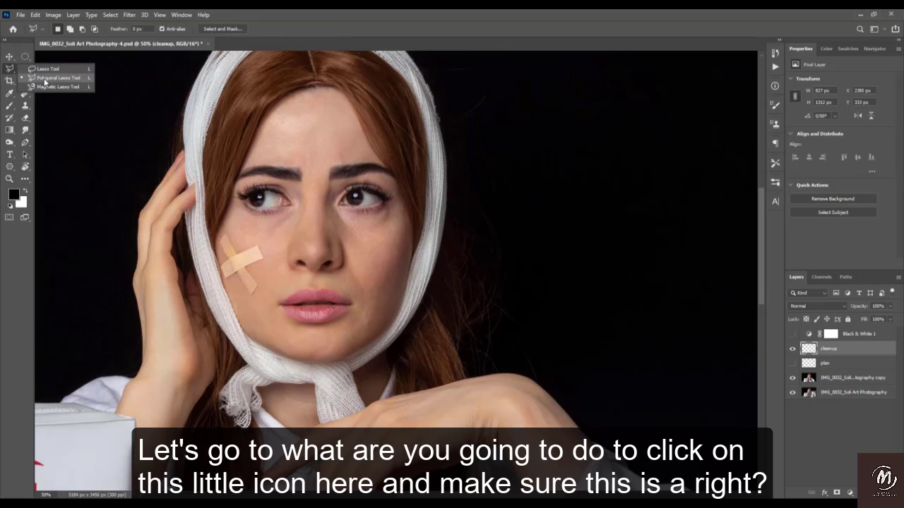
pyautogui.click(838, 386)
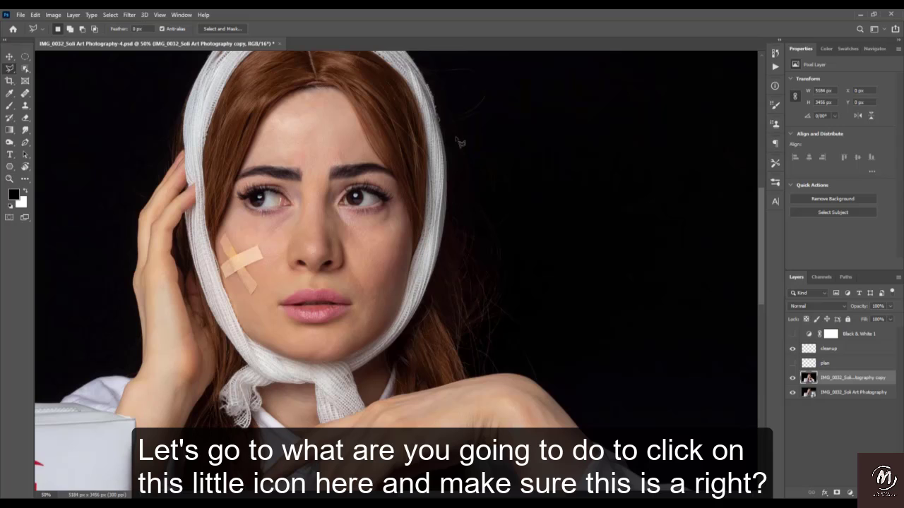
pyautogui.scroll(3, 455, 277)
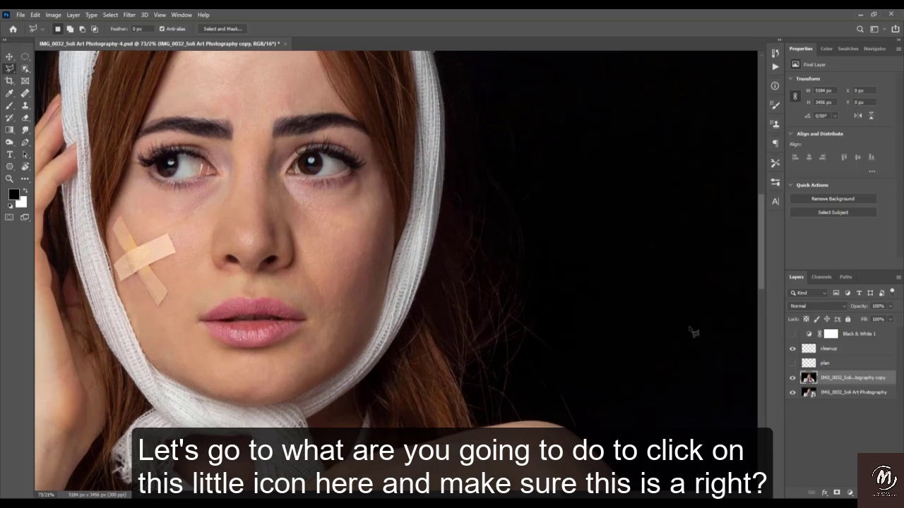
# Check in the portrait copy layer's options whether it still needs rasterizing
pyautogui.rightClick(835, 382)
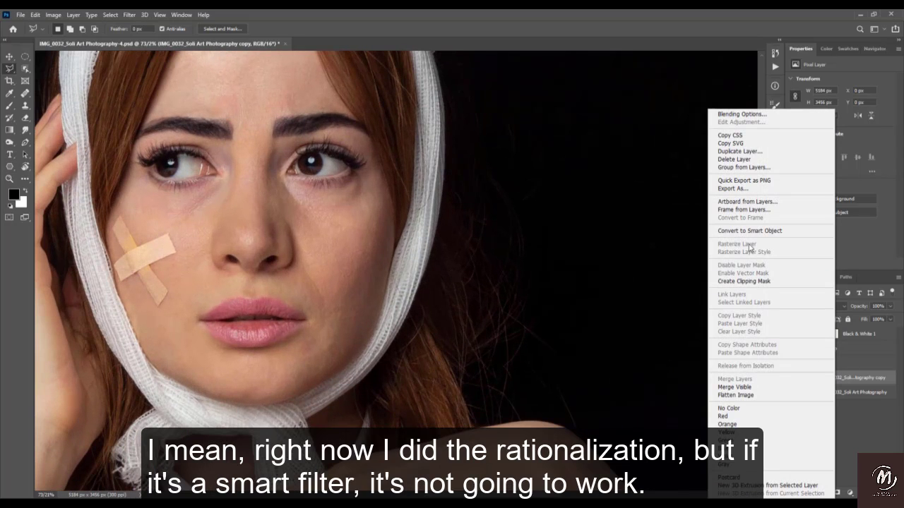
pyautogui.click(862, 384)
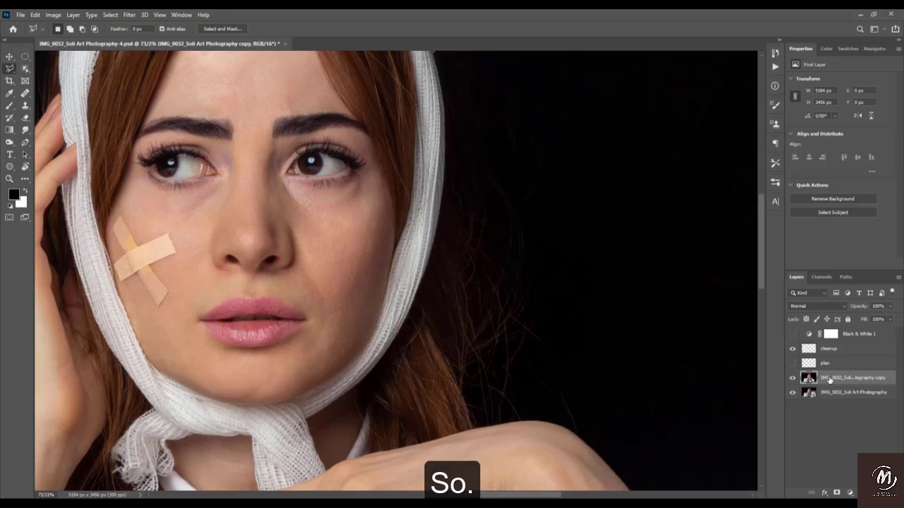
pyautogui.rightClick(855, 382)
pyautogui.click(863, 378)
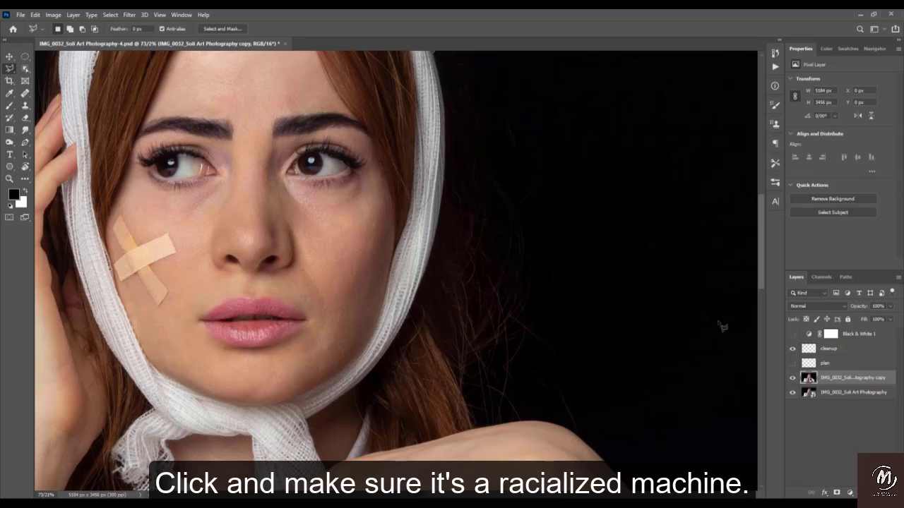
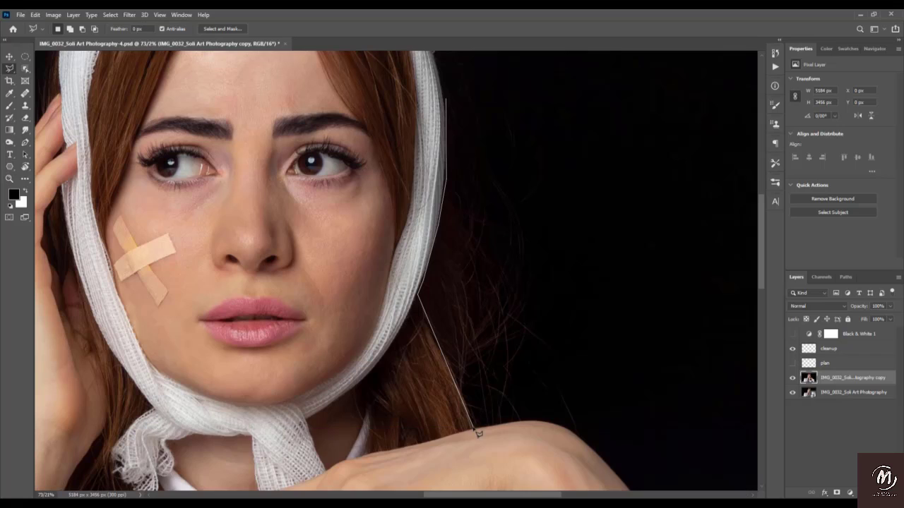
# Outline the dark background beside the shaded cheek with the Polygonal Lasso, following the scarf, hair and shoulder edges
pyautogui.click(541, 417)
pyautogui.click(596, 436)
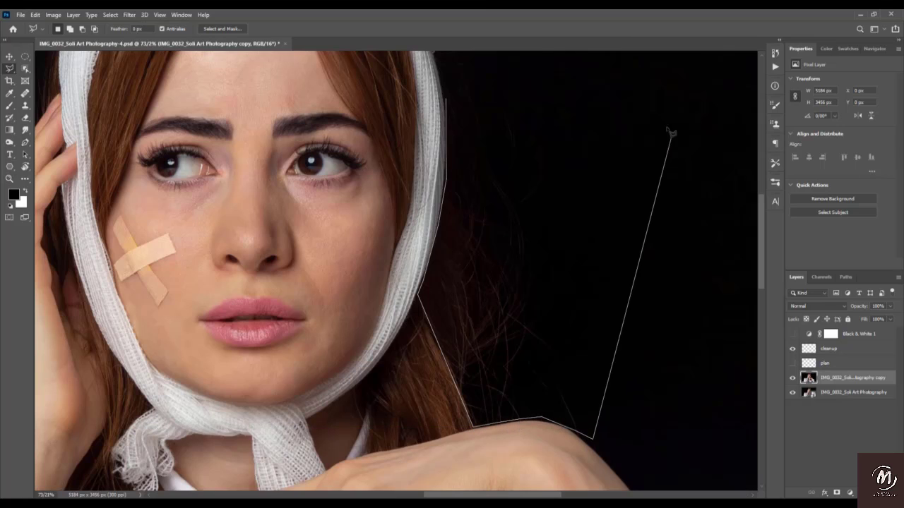
pyautogui.click(670, 136)
pyautogui.scroll(3, 669, 136)
pyautogui.click(620, 90)
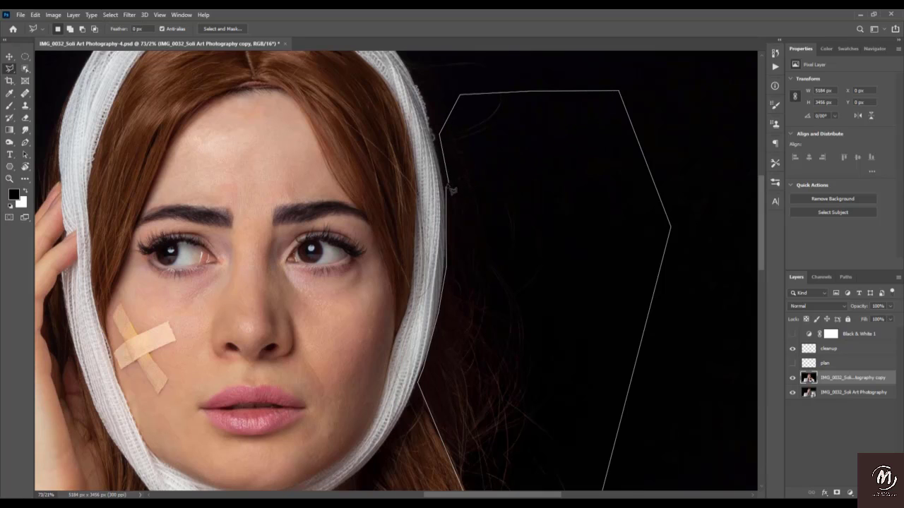
pyautogui.click(452, 189)
# Feather the background selection beside the face by 5 pixels
pyautogui.rightClick(550, 215)
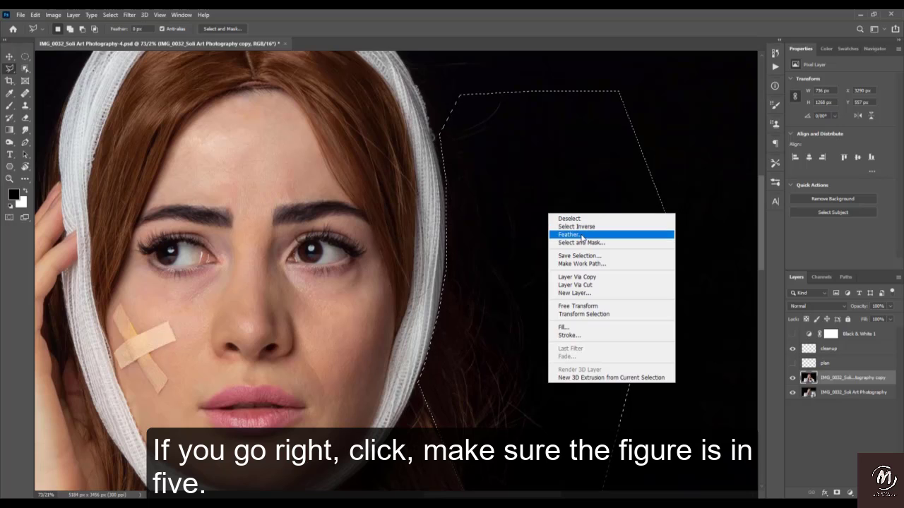
pyautogui.click(581, 236)
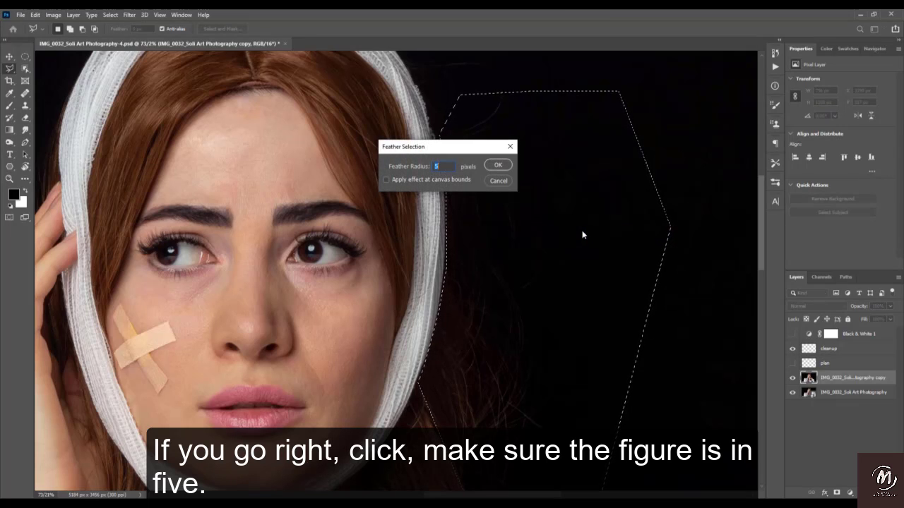
pyautogui.press('Return')
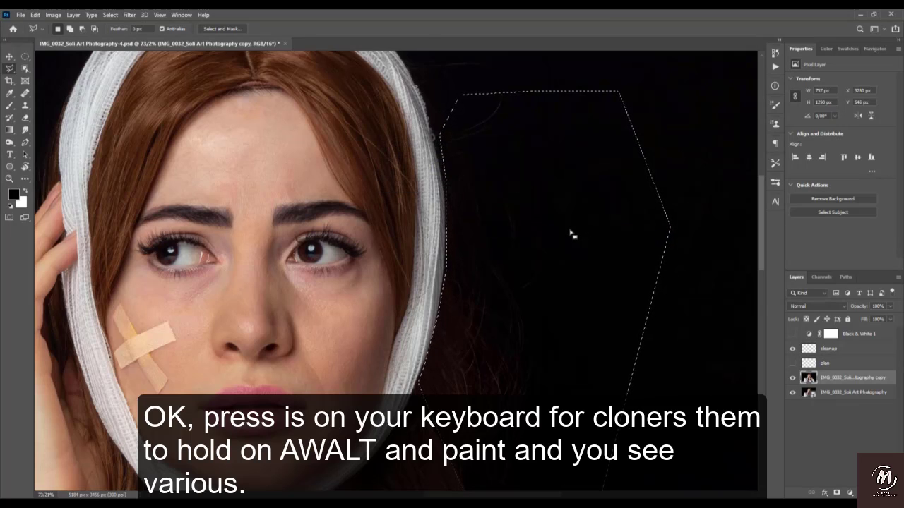
# Clone clean dark background over the flyaway hairs beside the scarf and down to the shoulder with the Clone Stamp
pyautogui.press('s')
pyautogui.keyDown('alt'); pyautogui.click(556, 202); pyautogui.keyUp('alt')
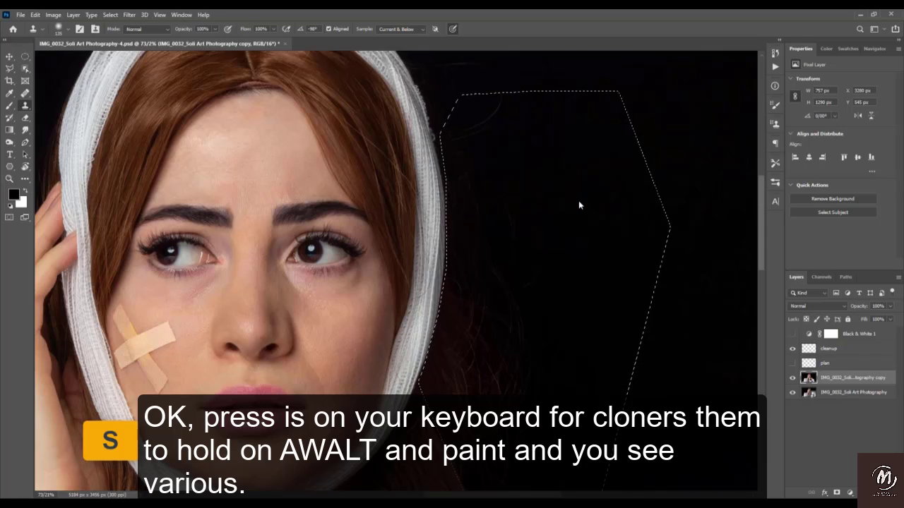
pyautogui.press('alt')
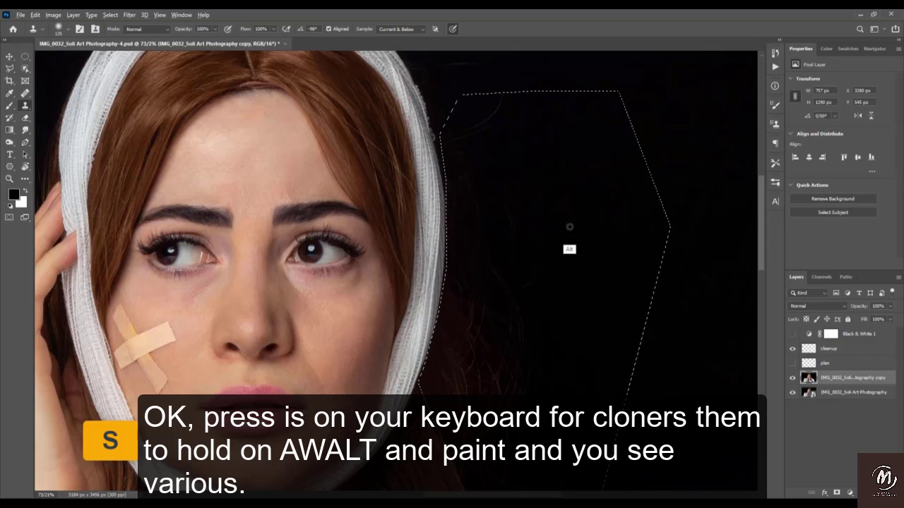
pyautogui.keyDown('alt'); pyautogui.click(606, 205); pyautogui.keyUp('alt')
pyautogui.moveTo(559, 259); pyautogui.dragTo(567, 202)
pyautogui.moveTo(487, 234)
pyautogui.mouseDown()
pyautogui.moveTo(478, 233)
pyautogui.moveTo(473, 292)
pyautogui.moveTo(508, 284)
pyautogui.moveTo(462, 357)
pyautogui.mouseUp()
pyautogui.keyDown('alt'); pyautogui.click(580, 267); pyautogui.keyUp('alt')
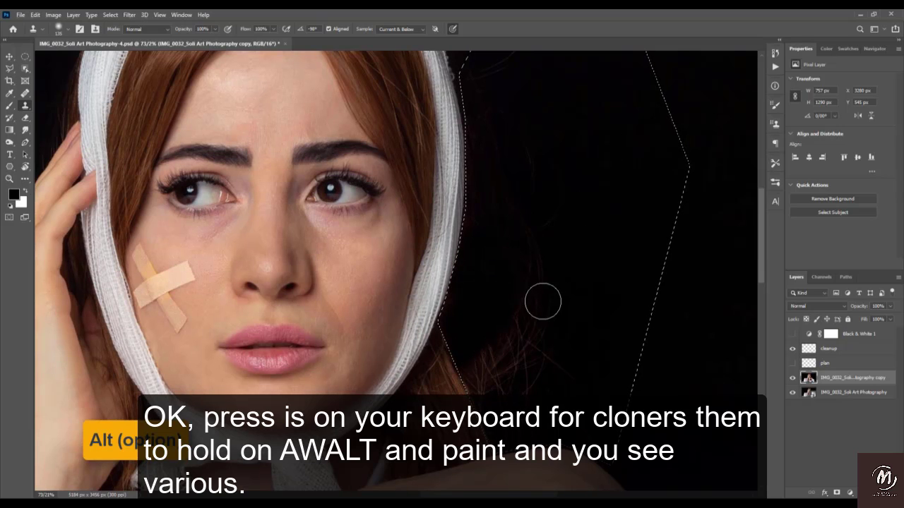
pyautogui.moveTo(543, 302)
pyautogui.mouseDown()
pyautogui.moveTo(526, 360)
pyautogui.moveTo(519, 349)
pyautogui.moveTo(528, 431)
pyautogui.moveTo(469, 408)
pyautogui.moveTo(517, 414)
pyautogui.moveTo(492, 416)
pyautogui.mouseUp()
# Clone out the remaining faint hairs inside the selection beside the face and clear the selection
pyautogui.keyDown('alt'); pyautogui.click(567, 271); pyautogui.keyUp('alt')
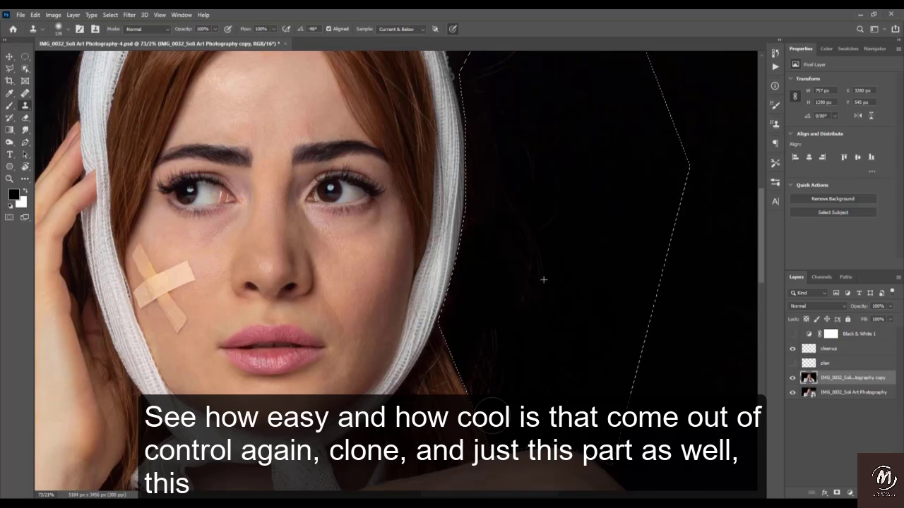
pyautogui.keyDown('alt'); pyautogui.click(574, 349); pyautogui.keyUp('alt')
pyautogui.moveTo(586, 447); pyautogui.dragTo(612, 416)
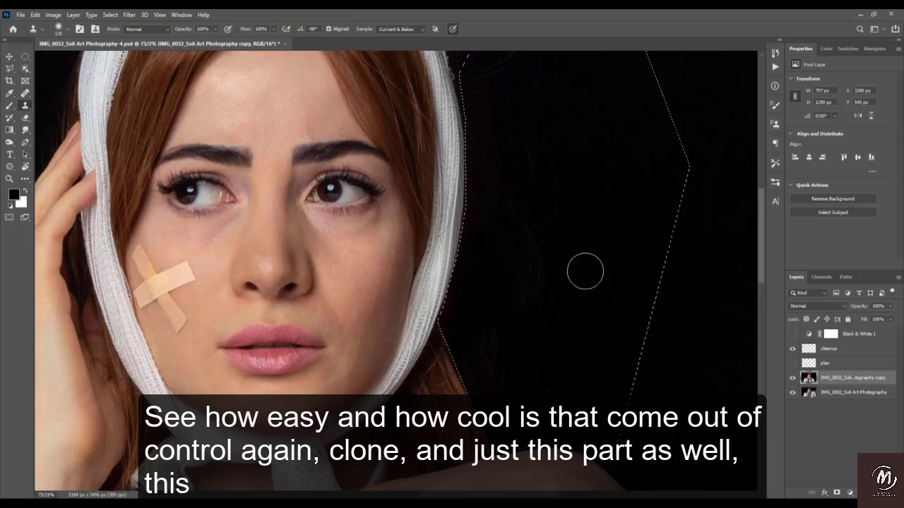
pyautogui.moveTo(550, 197); pyautogui.dragTo(575, 265)
pyautogui.keyDown('alt'); pyautogui.click(625, 269); pyautogui.keyUp('alt')
pyautogui.moveTo(544, 337); pyautogui.dragTo(526, 320)
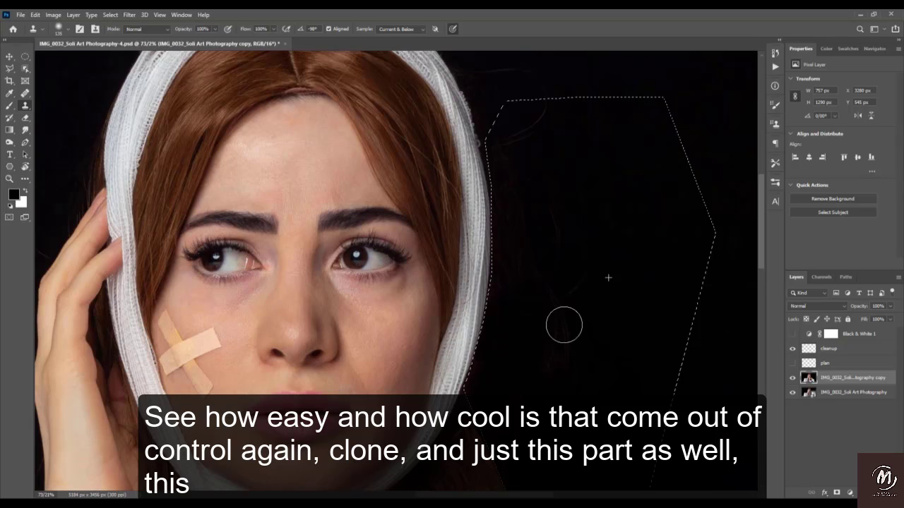
pyautogui.hotkey('ctrl', 'd')
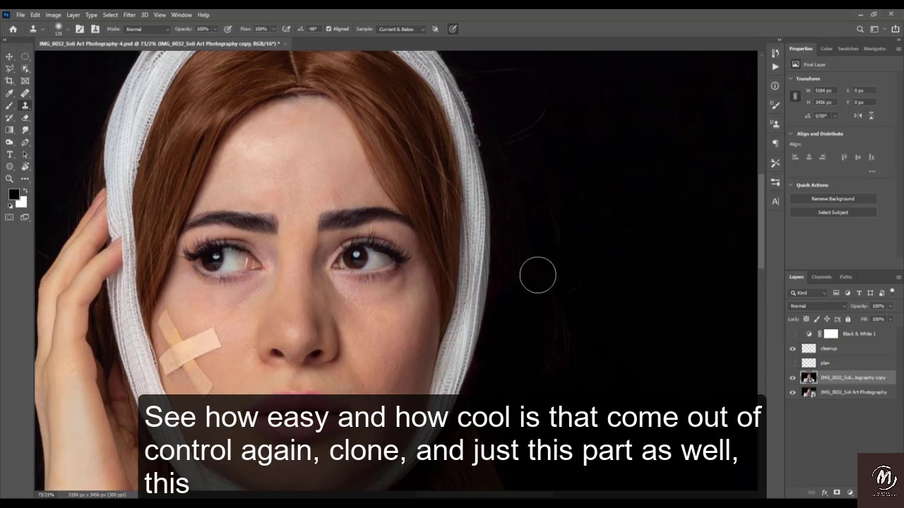
# Clone dark background over the thin stray hairs sticking out beside the upper curve of the scarf
pyautogui.moveTo(504, 243); pyautogui.dragTo(524, 399)
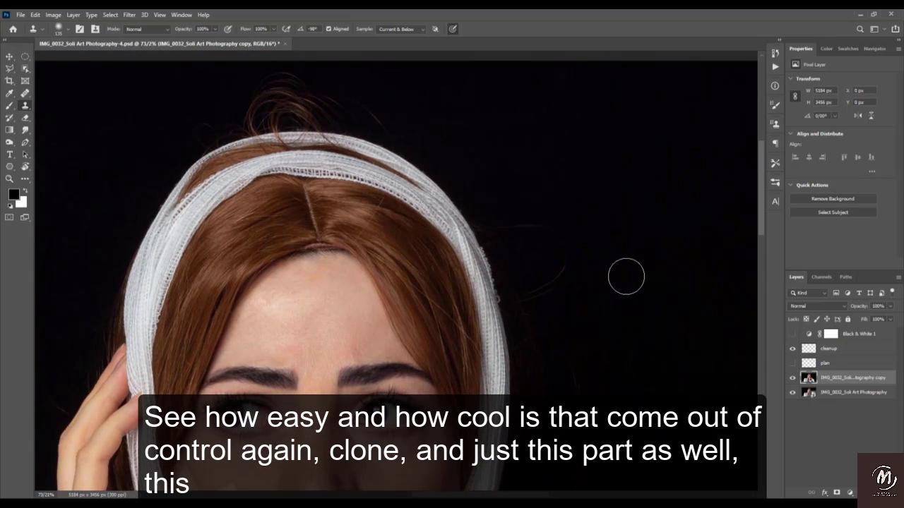
pyautogui.keyDown('alt'); pyautogui.click(590, 234); pyautogui.keyUp('alt')
pyautogui.moveTo(554, 273)
pyautogui.mouseDown()
pyautogui.moveTo(548, 293)
pyautogui.moveTo(530, 289)
pyautogui.mouseUp()
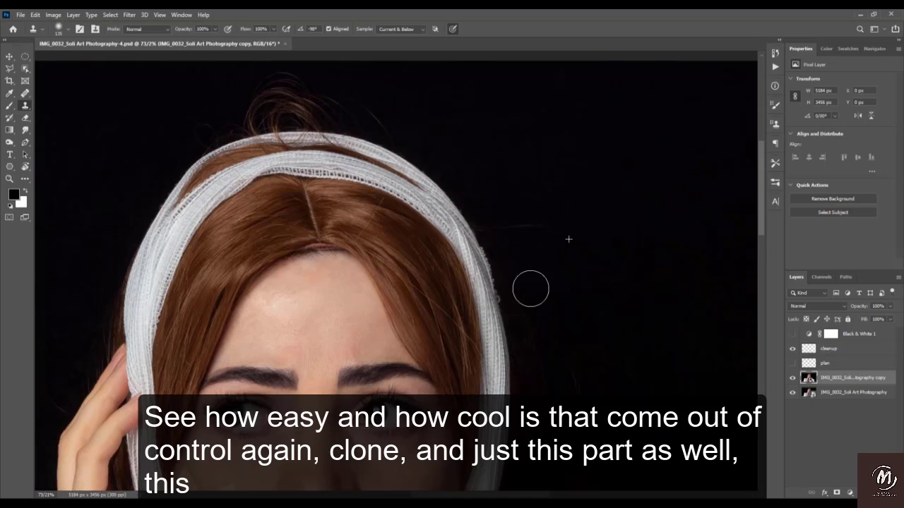
pyautogui.keyDown('alt'); pyautogui.click(631, 198); pyautogui.keyUp('alt')
pyautogui.moveTo(530, 234); pyautogui.dragTo(522, 221)
# Outline the background around the loose curls above the head with the Polygonal Lasso, following the scarf's upper edge
pyautogui.moveTo(478, 188)
pyautogui.mouseDown()
pyautogui.moveTo(498, 215)
pyautogui.moveTo(579, 238)
pyautogui.mouseUp()
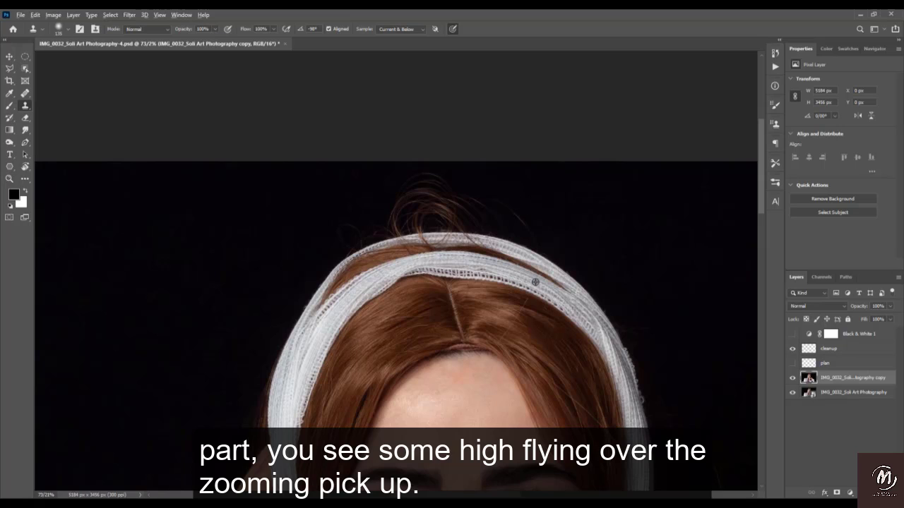
pyautogui.scroll(3, 536, 282)
pyautogui.click(9, 69)
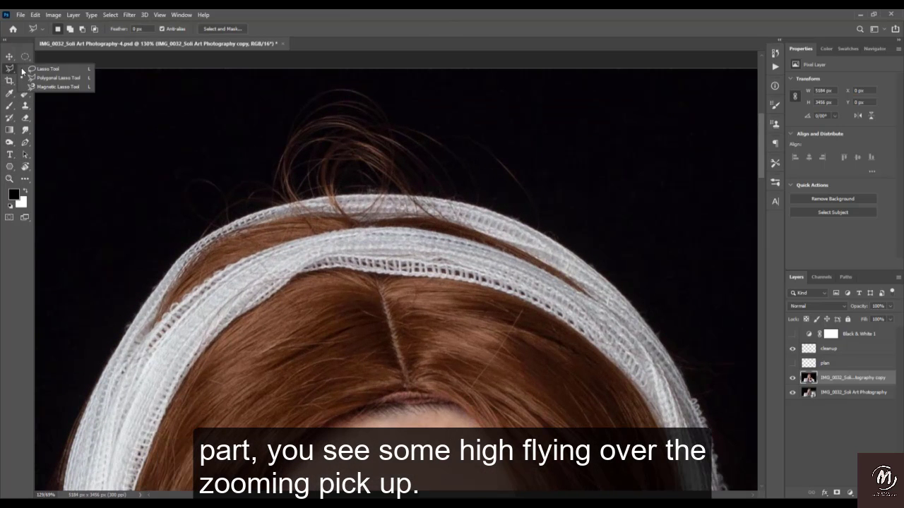
pyautogui.click(58, 78)
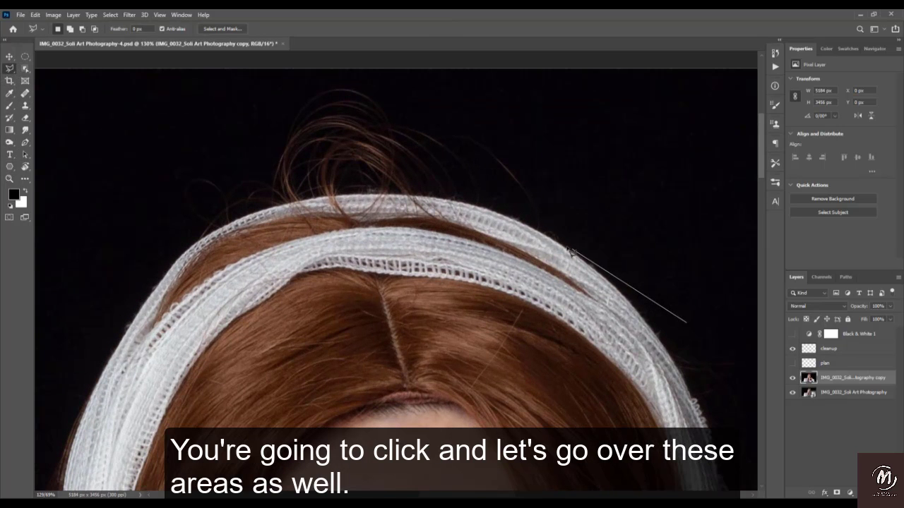
pyautogui.click(492, 212)
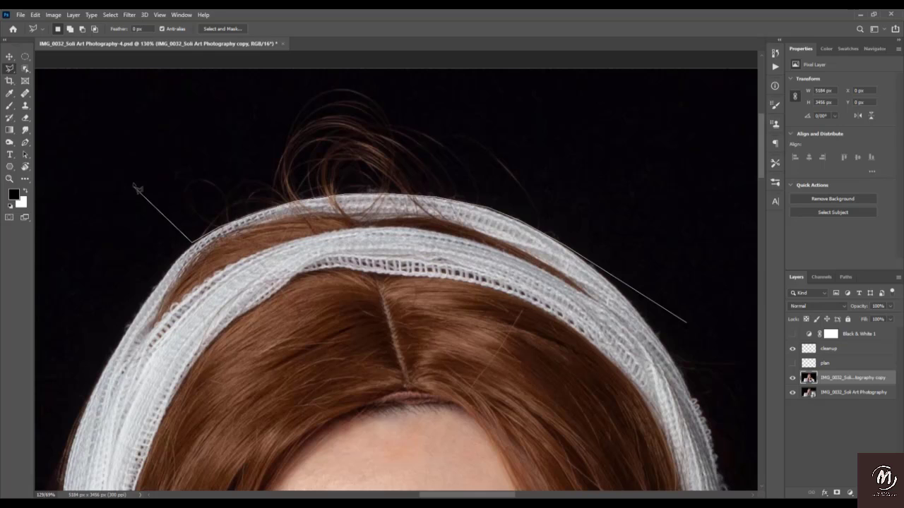
pyautogui.click(212, 68)
pyautogui.click(558, 53)
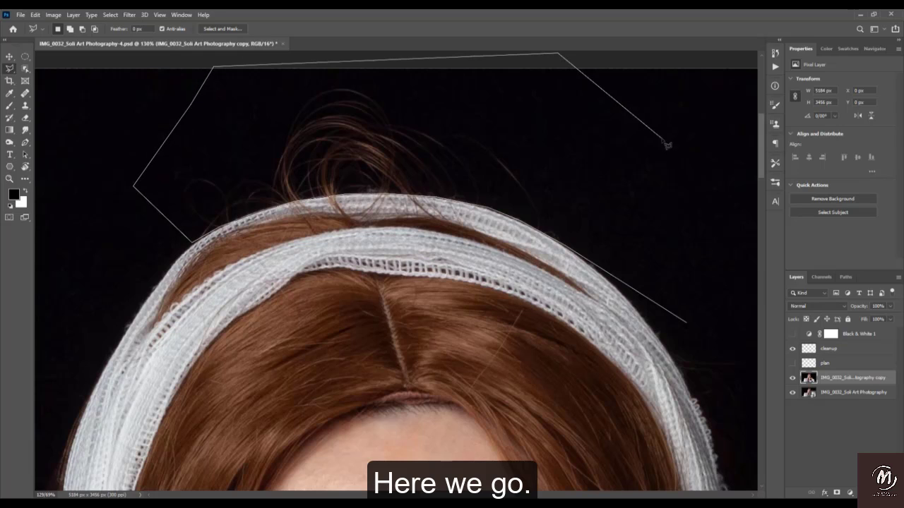
pyautogui.click(662, 139)
pyautogui.click(691, 326)
# Feather the selection above the head by 5 pixels
pyautogui.rightClick(609, 139)
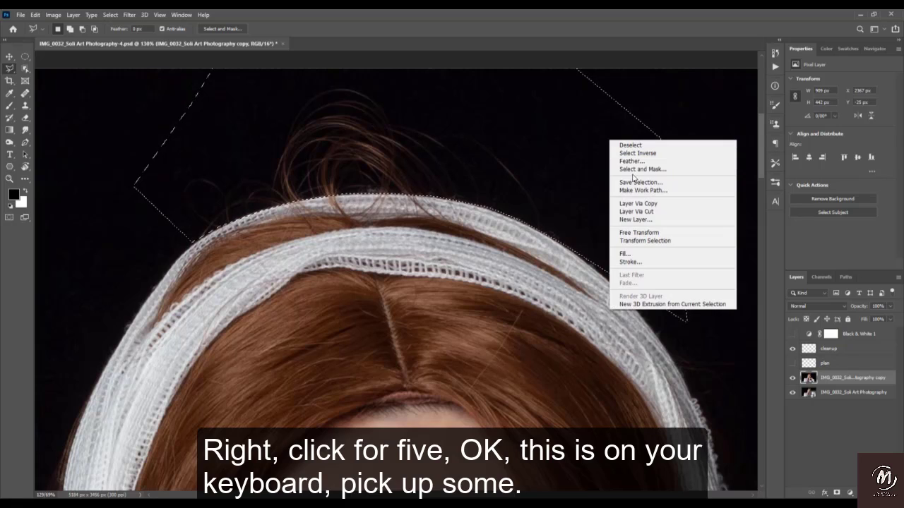
pyautogui.click(635, 166)
pyautogui.click(494, 167)
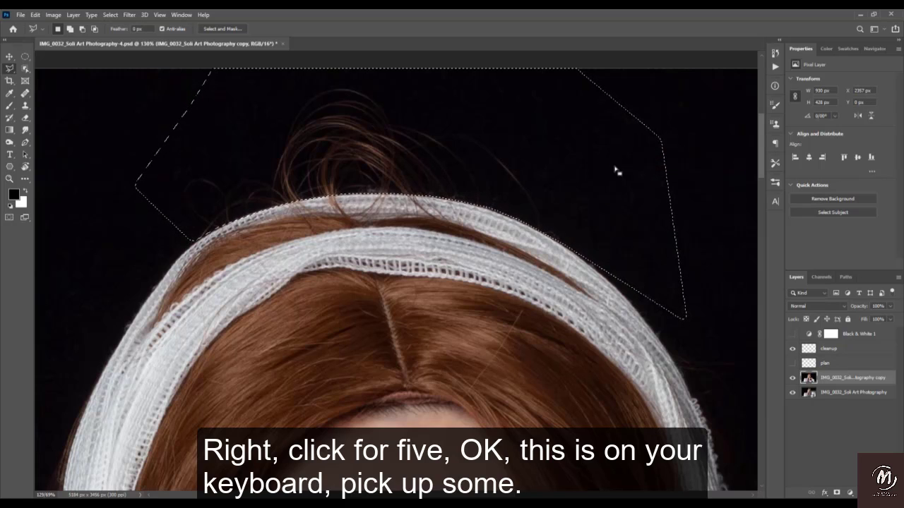
# Clone dark background over the outer strands and upper loops of the curls above the scarf
pyautogui.press('s')
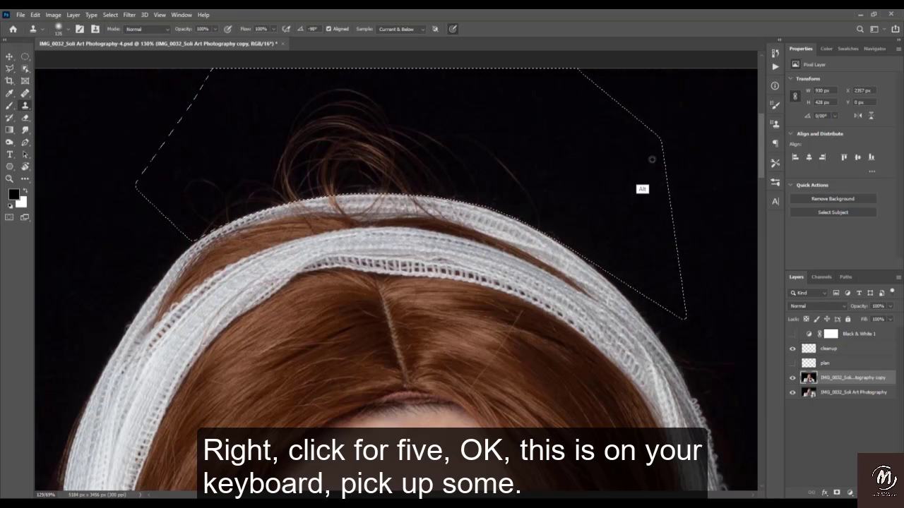
pyautogui.keyDown('alt'); pyautogui.click(645, 168); pyautogui.keyUp('alt')
pyautogui.moveTo(547, 179); pyautogui.dragTo(399, 144)
pyautogui.keyDown('alt'); pyautogui.click(627, 161); pyautogui.keyUp('alt')
pyautogui.keyDown('alt'); pyautogui.click(589, 156); pyautogui.keyUp('alt')
pyautogui.moveTo(393, 105); pyautogui.dragTo(317, 101)
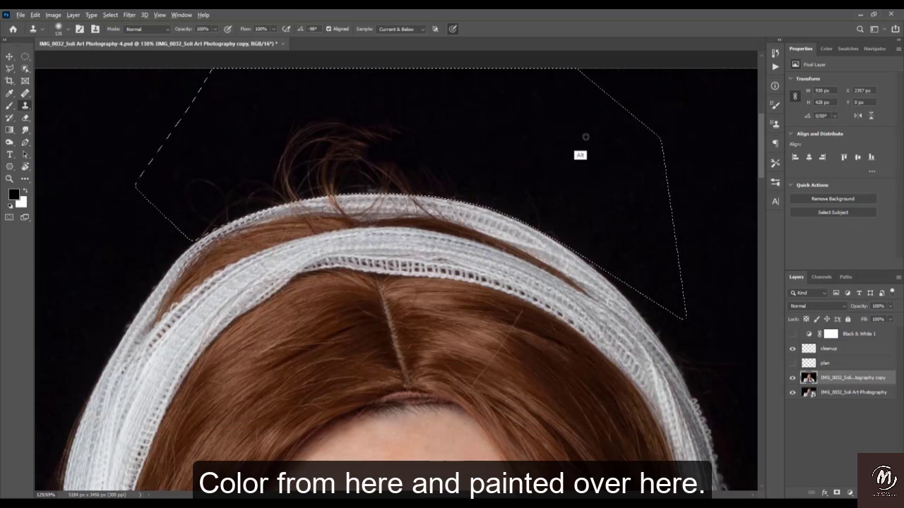
# Clone out the rest of the curls down to the scarf's edge and clear the selection
pyautogui.keyDown('alt'); pyautogui.click(587, 138); pyautogui.keyUp('alt')
pyautogui.moveTo(449, 174)
pyautogui.mouseDown()
pyautogui.moveTo(341, 188)
pyautogui.moveTo(412, 161)
pyautogui.moveTo(249, 192)
pyautogui.mouseUp()
pyautogui.keyDown('alt'); pyautogui.click(573, 156); pyautogui.keyUp('alt')
pyautogui.keyDown('alt'); pyautogui.click(545, 143); pyautogui.keyUp('alt')
pyautogui.moveTo(387, 138)
pyautogui.mouseDown()
pyautogui.moveTo(301, 141)
pyautogui.moveTo(330, 144)
pyautogui.moveTo(237, 204)
pyautogui.mouseUp()
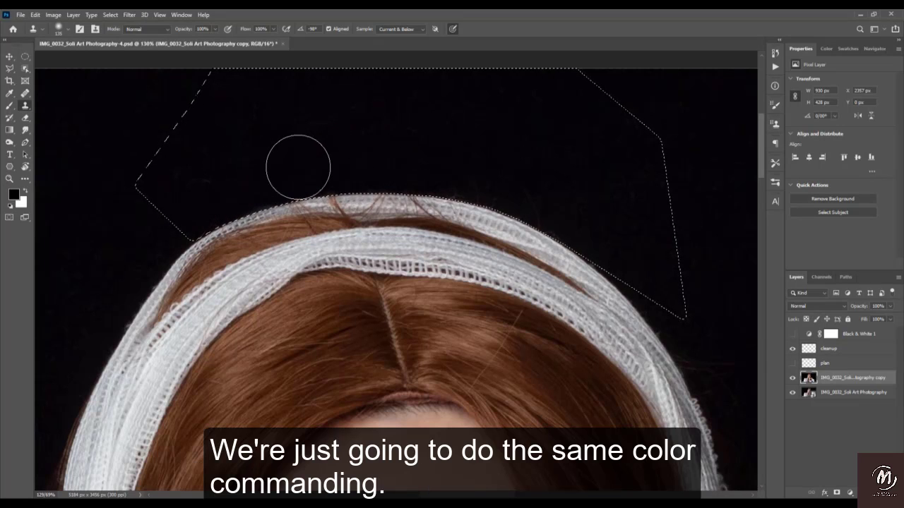
pyautogui.hotkey('ctrl', 'd')
# Show the Black & White 1 check layer, make the cleanup layer active and choose the Spot Healing Brush Tool
pyautogui.scroll(-1, 367, 317)
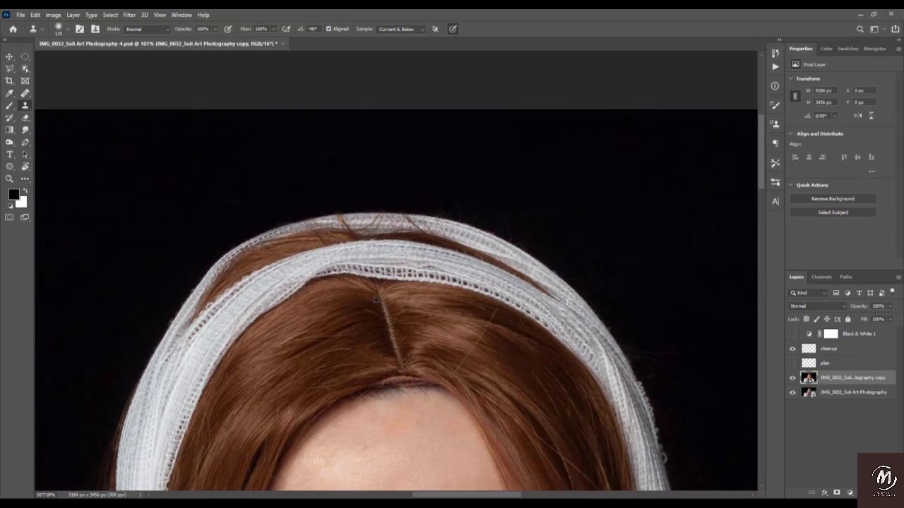
pyautogui.click(792, 333)
pyautogui.scroll(3, 403, 172)
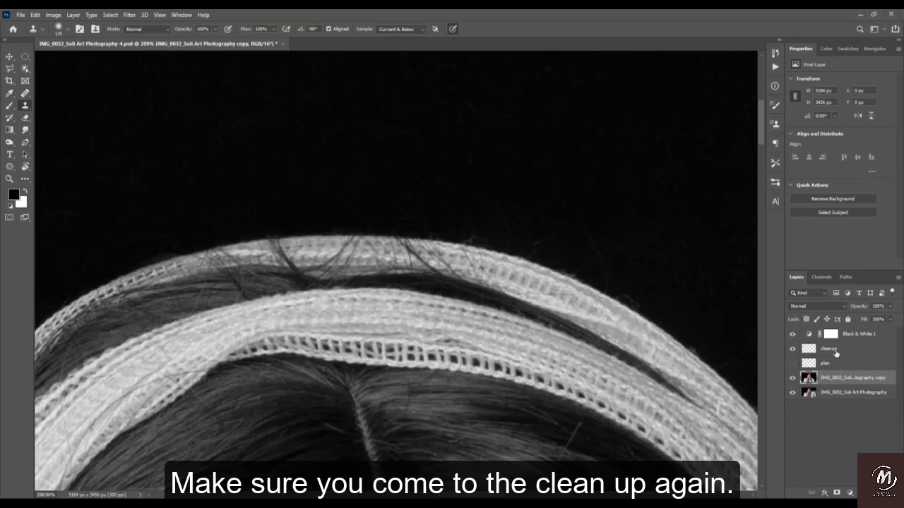
pyautogui.click(840, 349)
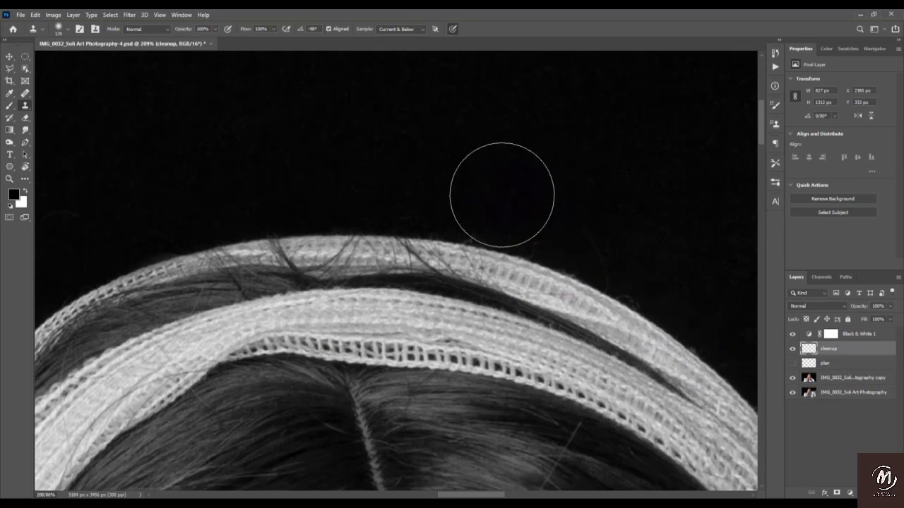
pyautogui.press('j')
pyautogui.click(25, 94)
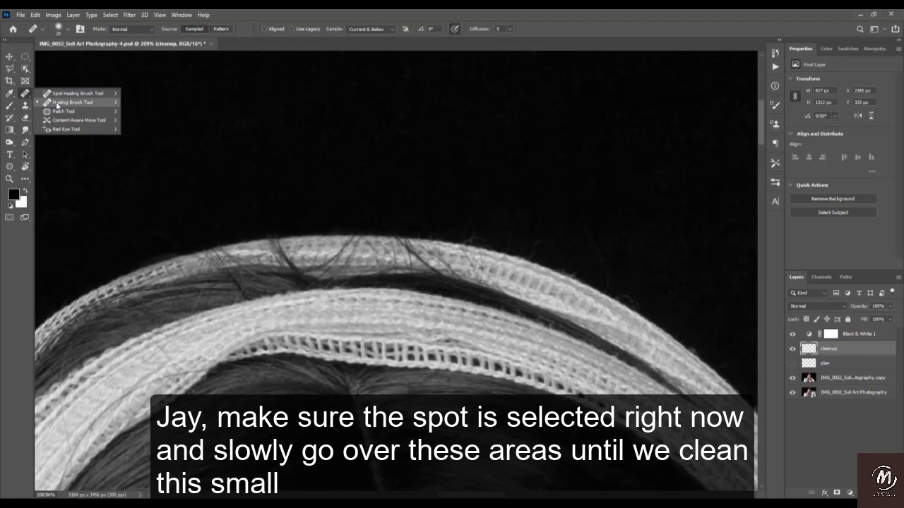
pyautogui.click(62, 94)
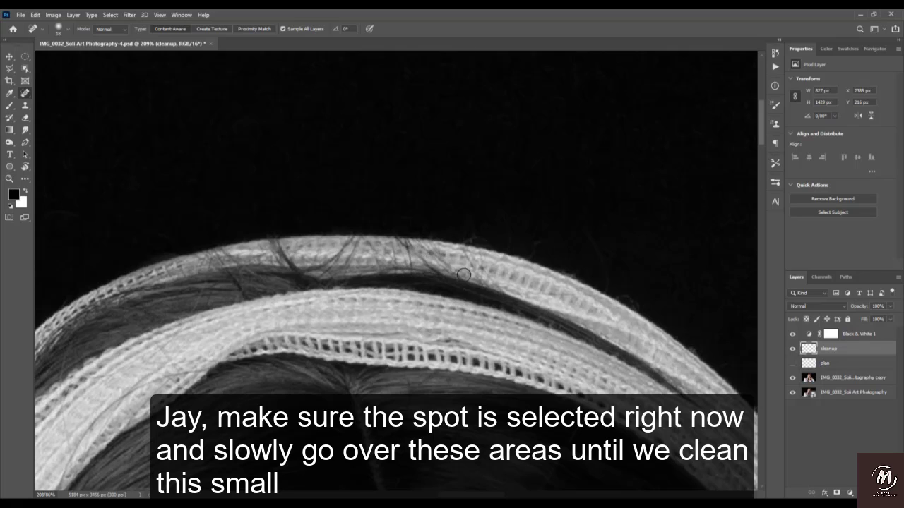
# Heal the dark hairs crossing the crown of the outer scarf band with short Spot Healing Brush strokes
pyautogui.moveTo(469, 257)
pyautogui.mouseDown()
pyautogui.moveTo(493, 279)
pyautogui.moveTo(503, 263)
pyautogui.moveTo(484, 268)
pyautogui.mouseUp()
pyautogui.moveTo(577, 292); pyautogui.dragTo(554, 289)
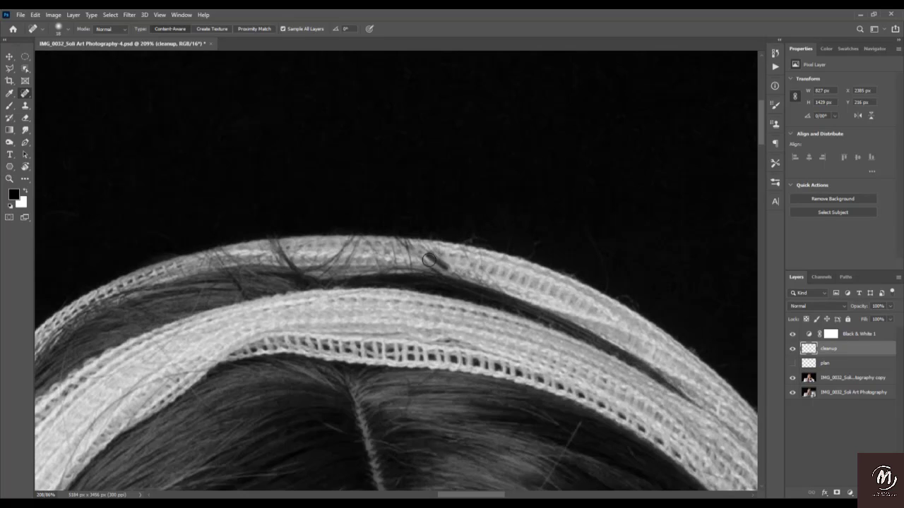
pyautogui.moveTo(415, 253)
pyautogui.mouseDown()
pyautogui.moveTo(402, 247)
pyautogui.moveTo(446, 258)
pyautogui.mouseUp()
pyautogui.moveTo(421, 251); pyautogui.dragTo(441, 269)
pyautogui.moveTo(409, 253); pyautogui.dragTo(419, 267)
pyautogui.moveTo(405, 252); pyautogui.dragTo(412, 268)
pyautogui.moveTo(394, 247); pyautogui.dragTo(394, 267)
pyautogui.moveTo(368, 265)
pyautogui.mouseDown()
pyautogui.moveTo(352, 241)
pyautogui.moveTo(328, 260)
pyautogui.moveTo(347, 248)
pyautogui.moveTo(353, 255)
pyautogui.moveTo(331, 269)
pyautogui.moveTo(364, 246)
pyautogui.moveTo(361, 259)
pyautogui.moveTo(428, 259)
pyautogui.mouseUp()
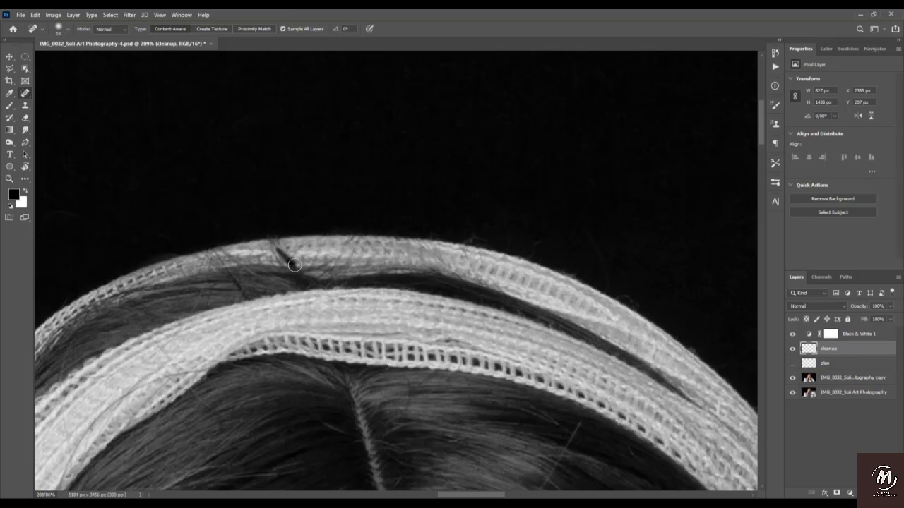
# Heal the thick dark strand and the remaining hairs where the outer scarf band narrows beside the crown
pyautogui.moveTo(294, 265); pyautogui.dragTo(449, 250)
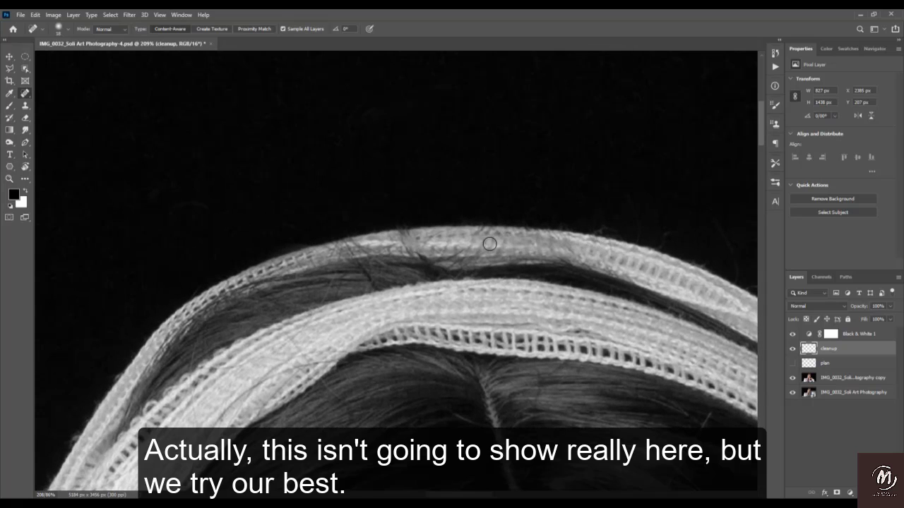
pyautogui.moveTo(498, 242)
pyautogui.mouseDown()
pyautogui.moveTo(493, 232)
pyautogui.moveTo(581, 250)
pyautogui.mouseUp()
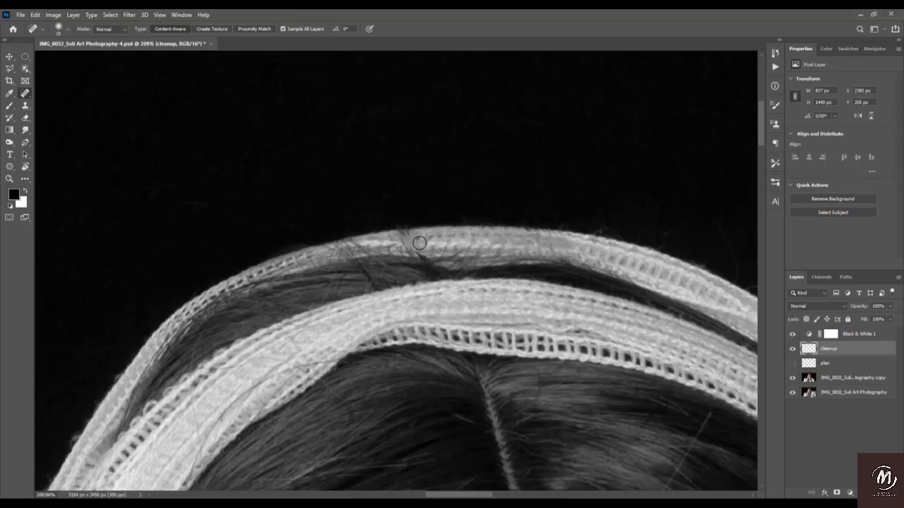
pyautogui.moveTo(414, 249)
pyautogui.mouseDown()
pyautogui.moveTo(432, 250)
pyautogui.moveTo(396, 245)
pyautogui.moveTo(434, 238)
pyautogui.mouseUp()
pyautogui.moveTo(370, 245); pyautogui.dragTo(327, 252)
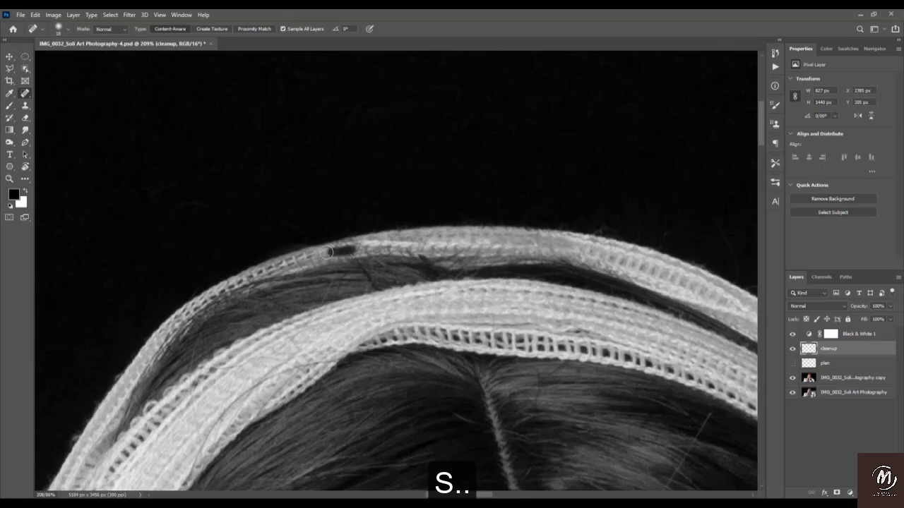
pyautogui.moveTo(409, 239)
pyautogui.mouseDown()
pyautogui.moveTo(320, 262)
pyautogui.moveTo(399, 226)
pyautogui.mouseUp()
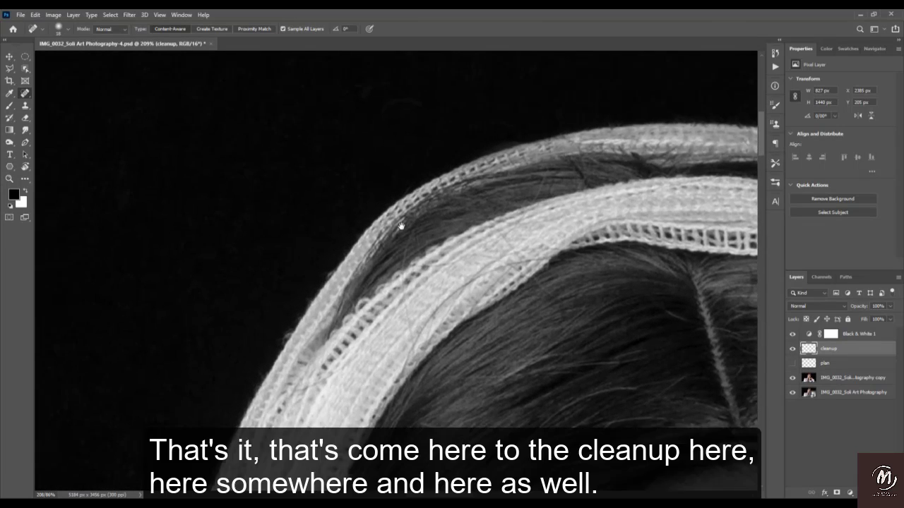
# Heal the dark hairs crossing the white scarf bands as they descend from the crown toward the raised hand
pyautogui.moveTo(406, 304); pyautogui.dragTo(367, 235)
pyautogui.moveTo(467, 199)
pyautogui.mouseDown()
pyautogui.moveTo(401, 232)
pyautogui.moveTo(373, 259)
pyautogui.moveTo(360, 292)
pyautogui.moveTo(407, 216)
pyautogui.mouseUp()
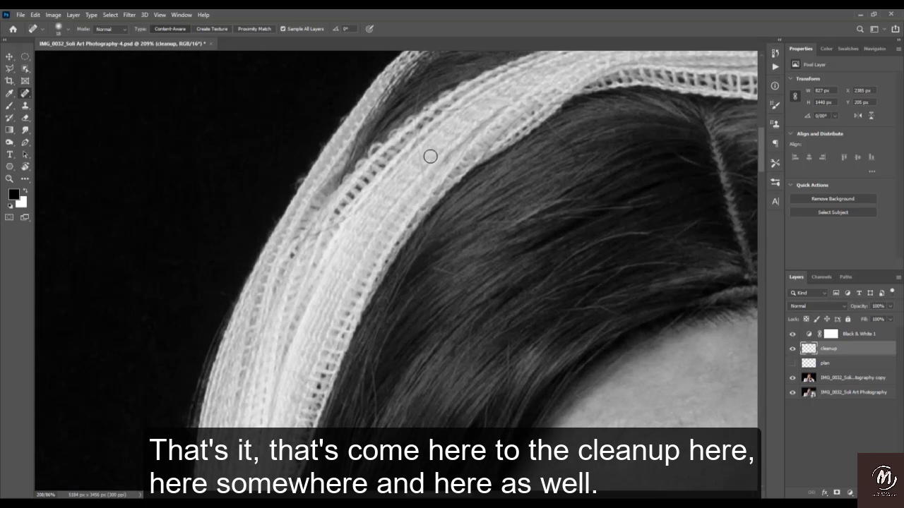
pyautogui.moveTo(423, 147); pyautogui.dragTo(425, 176)
pyautogui.moveTo(349, 241); pyautogui.dragTo(385, 169)
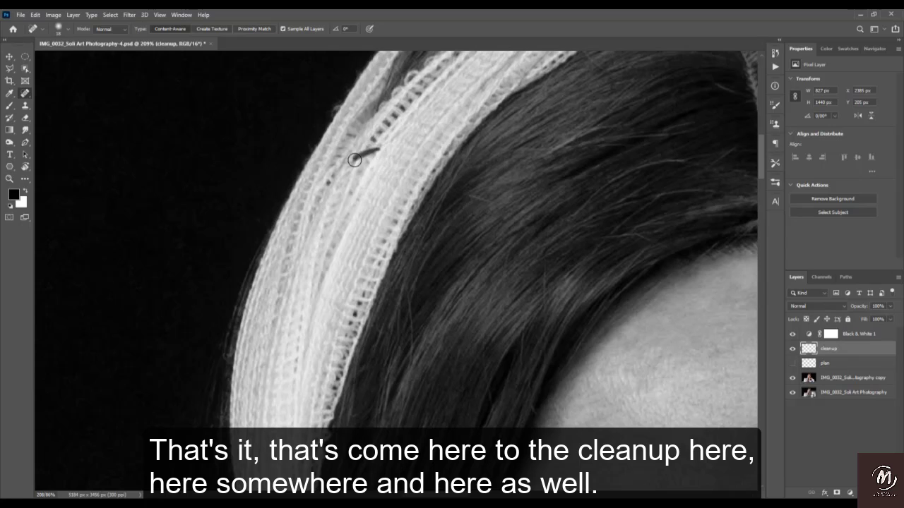
pyautogui.scroll(-5, 354, 160)
pyautogui.hscroll(4, 354, 160)
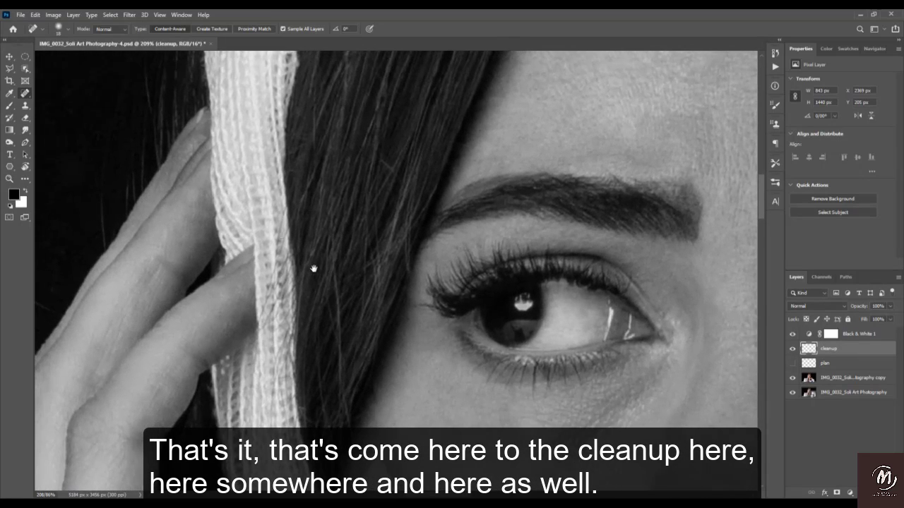
# Heal the stray hairs along the scarf edge beside the fingers and down toward the taped cheek
pyautogui.moveTo(314, 269); pyautogui.dragTo(316, 273)
pyautogui.moveTo(285, 239); pyautogui.dragTo(279, 294)
pyautogui.moveTo(278, 276)
pyautogui.mouseDown()
pyautogui.moveTo(276, 311)
pyautogui.moveTo(275, 285)
pyautogui.moveTo(266, 334)
pyautogui.mouseUp()
pyautogui.moveTo(285, 293); pyautogui.dragTo(277, 341)
pyautogui.scroll(-3, 286, 371)
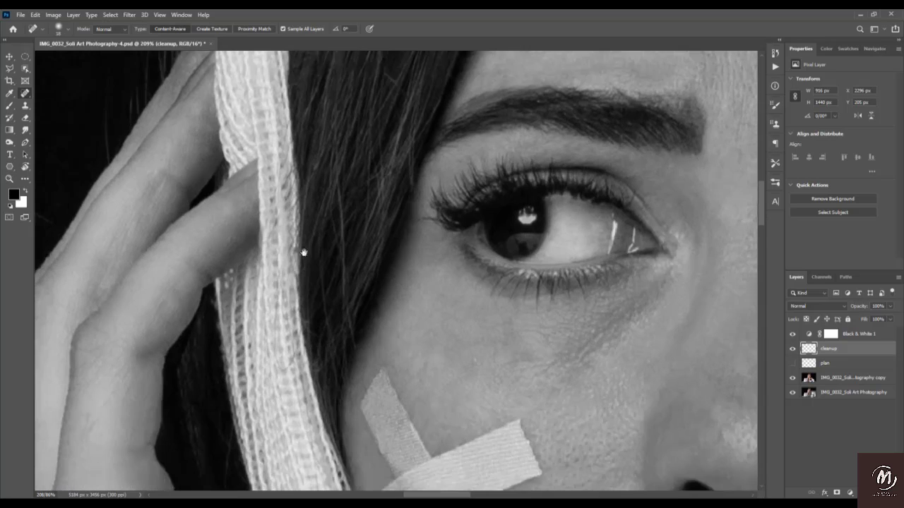
pyautogui.moveTo(280, 281)
pyautogui.mouseDown()
pyautogui.moveTo(274, 321)
pyautogui.moveTo(297, 319)
pyautogui.mouseUp()
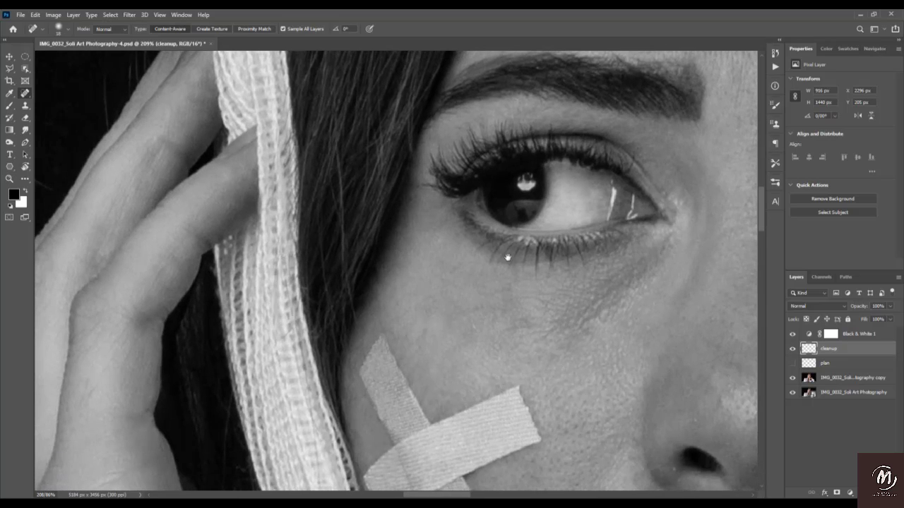
# Heal the stray hairs crossing the scarf under the jaw on the side opposite the raised hand
pyautogui.moveTo(507, 257); pyautogui.dragTo(303, 325)
pyautogui.moveTo(683, 246); pyautogui.dragTo(476, 172)
pyautogui.moveTo(500, 284)
pyautogui.mouseDown()
pyautogui.moveTo(504, 202)
pyautogui.moveTo(528, 137)
pyautogui.moveTo(492, 86)
pyautogui.mouseUp()
pyautogui.moveTo(425, 329); pyautogui.dragTo(562, 153)
pyautogui.moveTo(530, 239); pyautogui.dragTo(483, 311)
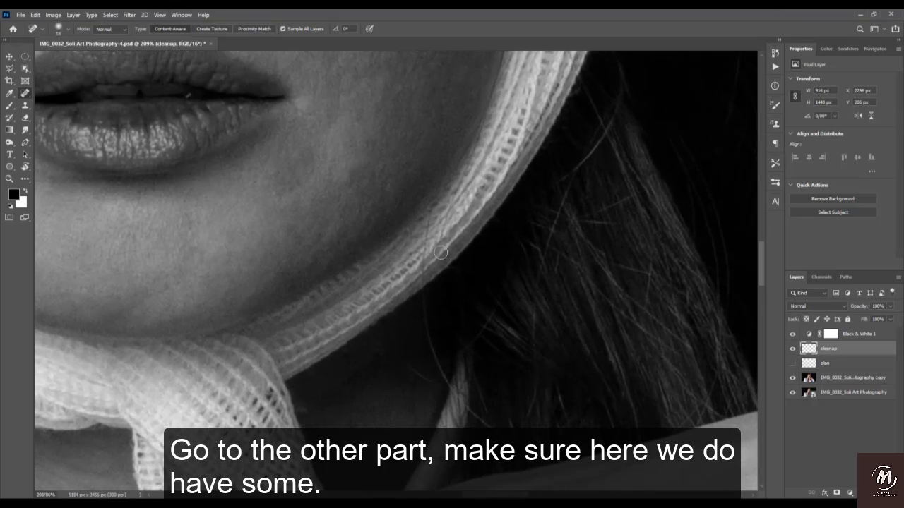
pyautogui.moveTo(429, 241); pyautogui.dragTo(431, 225)
pyautogui.moveTo(430, 223); pyautogui.dragTo(424, 262)
pyautogui.moveTo(454, 214); pyautogui.dragTo(434, 250)
pyautogui.moveTo(447, 234)
pyautogui.mouseDown()
pyautogui.moveTo(397, 297)
pyautogui.moveTo(397, 268)
pyautogui.mouseUp()
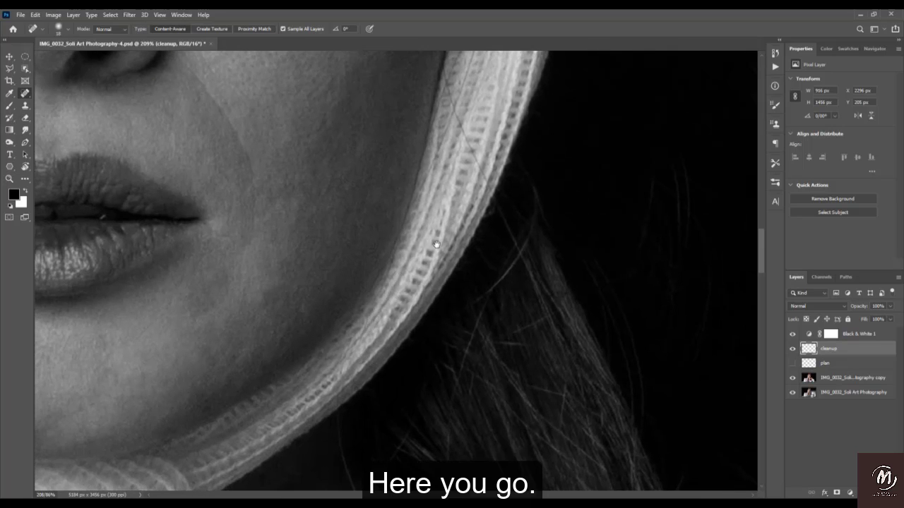
# Heal the thin diagonal hair crossing the scarf band beside the shaded cheek
pyautogui.moveTo(484, 95); pyautogui.dragTo(406, 227)
pyautogui.rightClick(391, 259)
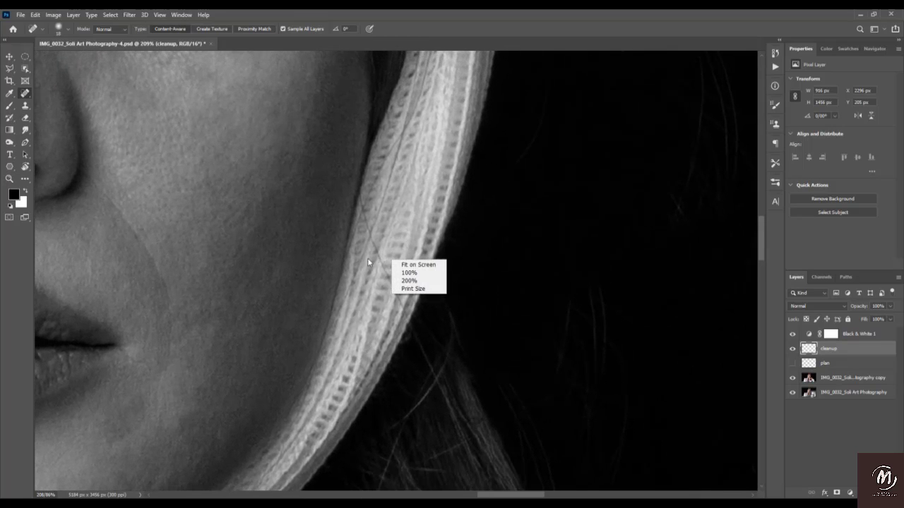
pyautogui.click(397, 216)
pyautogui.moveTo(396, 288); pyautogui.dragTo(394, 304)
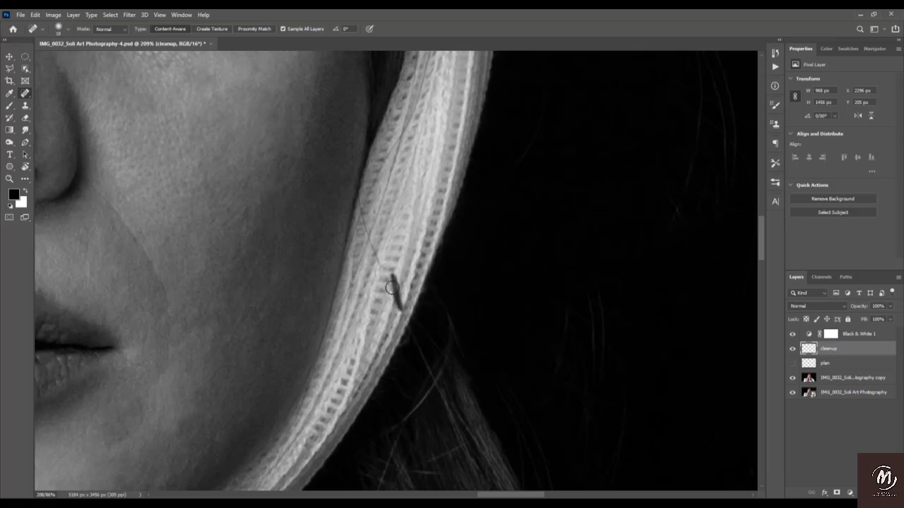
pyautogui.moveTo(379, 265); pyautogui.dragTo(365, 215)
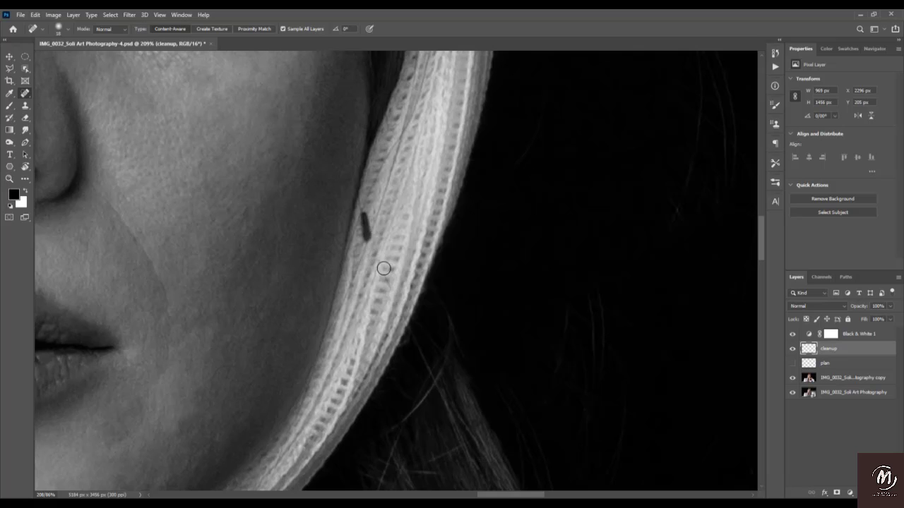
pyautogui.scroll(3, 363, 299)
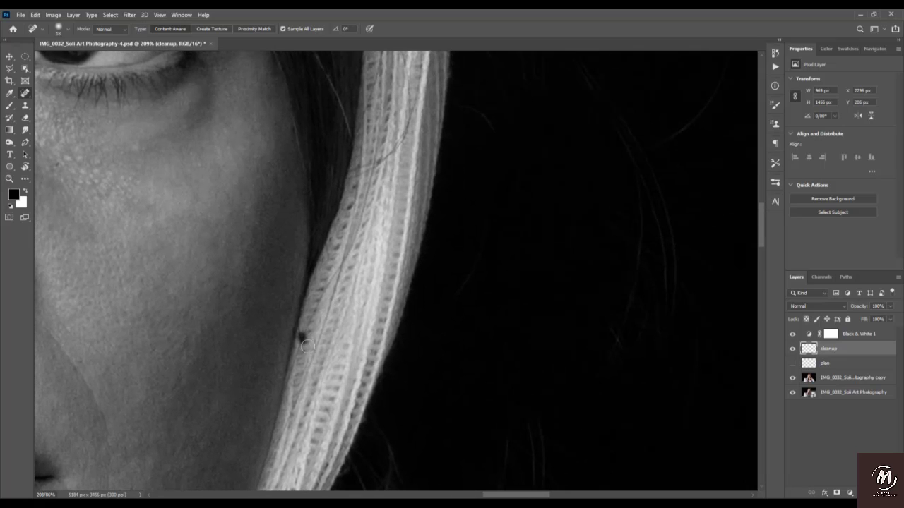
# Heal the dark hairs crossing the scarf where it narrows between the shaded cheek and the eye
pyautogui.moveTo(308, 347); pyautogui.dragTo(370, 185)
pyautogui.moveTo(361, 250)
pyautogui.mouseDown()
pyautogui.moveTo(347, 283)
pyautogui.moveTo(303, 300)
pyautogui.moveTo(338, 289)
pyautogui.moveTo(360, 199)
pyautogui.moveTo(345, 301)
pyautogui.mouseUp()
pyautogui.moveTo(378, 176); pyautogui.dragTo(361, 304)
pyautogui.moveTo(315, 274)
pyautogui.mouseDown()
pyautogui.moveTo(330, 312)
pyautogui.moveTo(315, 273)
pyautogui.mouseUp()
pyautogui.moveTo(292, 351); pyautogui.dragTo(304, 277)
pyautogui.moveTo(297, 245); pyautogui.dragTo(313, 285)
pyautogui.moveTo(319, 219); pyautogui.dragTo(340, 293)
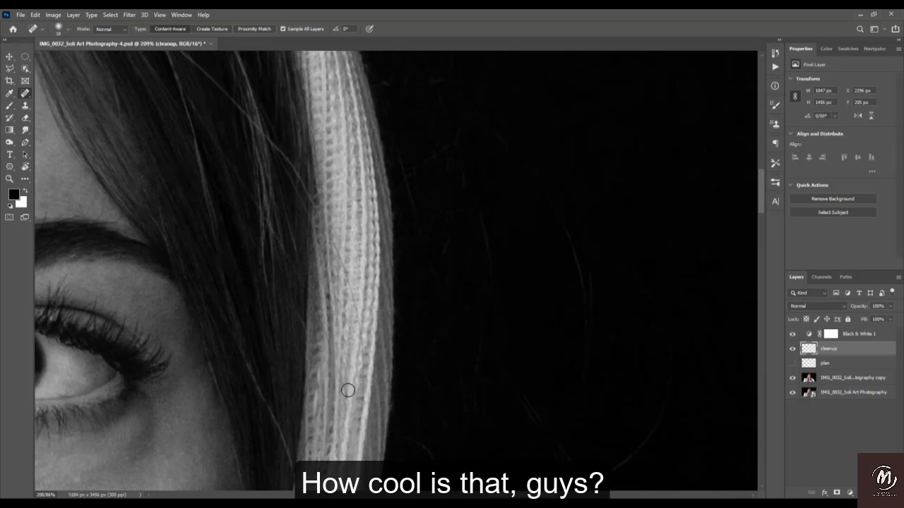
# Heal the fine hairs on the scarf band beside the eye and eyebrow, continuing up the band toward the crown
pyautogui.moveTo(347, 391); pyautogui.dragTo(348, 400)
pyautogui.moveTo(341, 281); pyautogui.dragTo(347, 297)
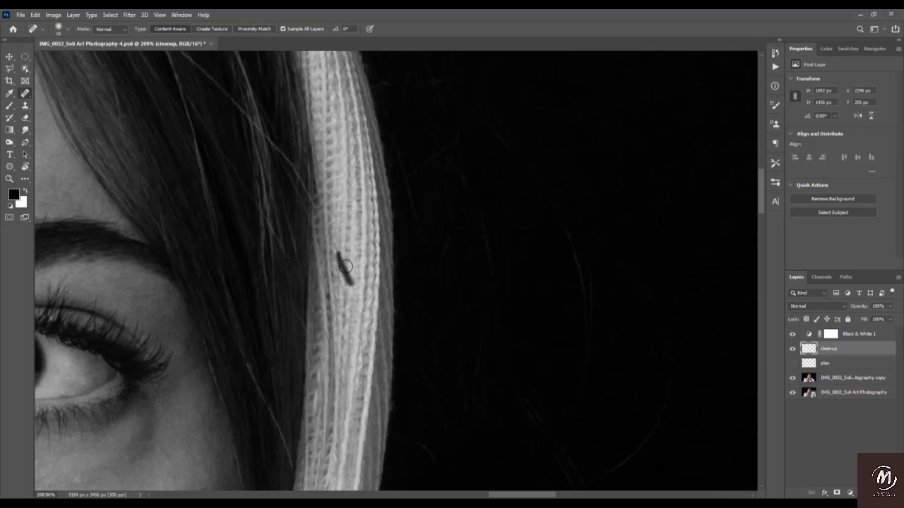
pyautogui.moveTo(358, 179)
pyautogui.mouseDown()
pyautogui.moveTo(344, 209)
pyautogui.moveTo(367, 265)
pyautogui.moveTo(354, 290)
pyautogui.mouseUp()
pyautogui.moveTo(354, 242); pyautogui.dragTo(395, 311)
pyautogui.moveTo(365, 272); pyautogui.dragTo(383, 313)
pyautogui.moveTo(312, 225); pyautogui.dragTo(414, 300)
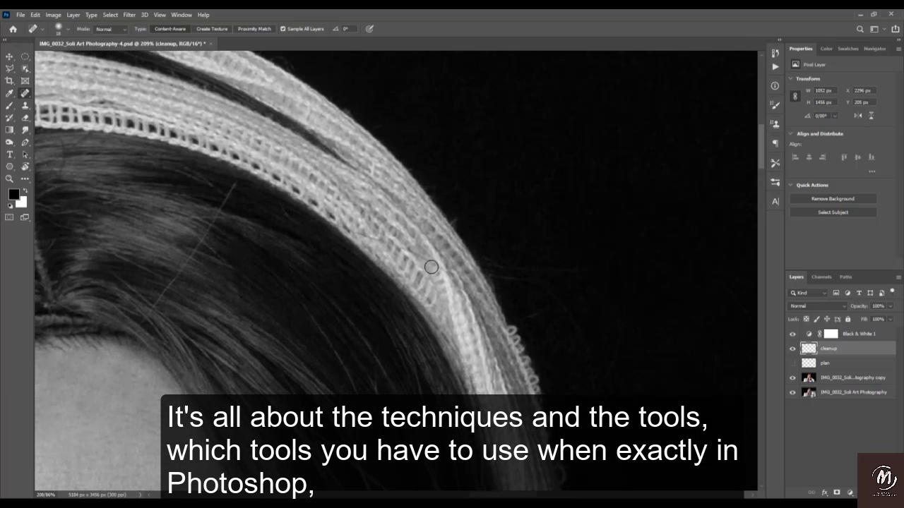
pyautogui.moveTo(329, 210); pyautogui.dragTo(482, 325)
pyautogui.moveTo(284, 254); pyautogui.dragTo(488, 306)
pyautogui.moveTo(380, 210); pyautogui.dragTo(443, 132)
# Hide the Black & White 1 check layer to work on the first aid kit in colour
pyautogui.press('z')
pyautogui.moveTo(410, 240); pyautogui.dragTo(321, 247)
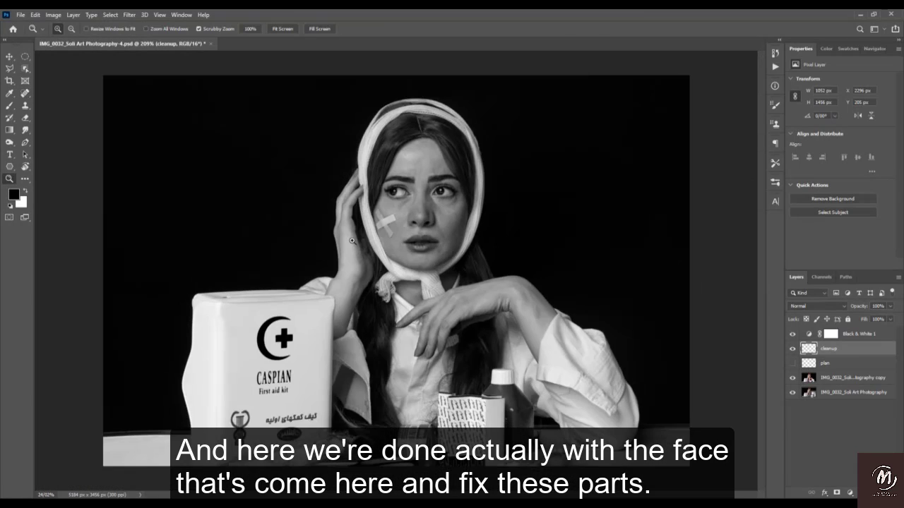
pyautogui.moveTo(411, 223); pyautogui.dragTo(388, 255)
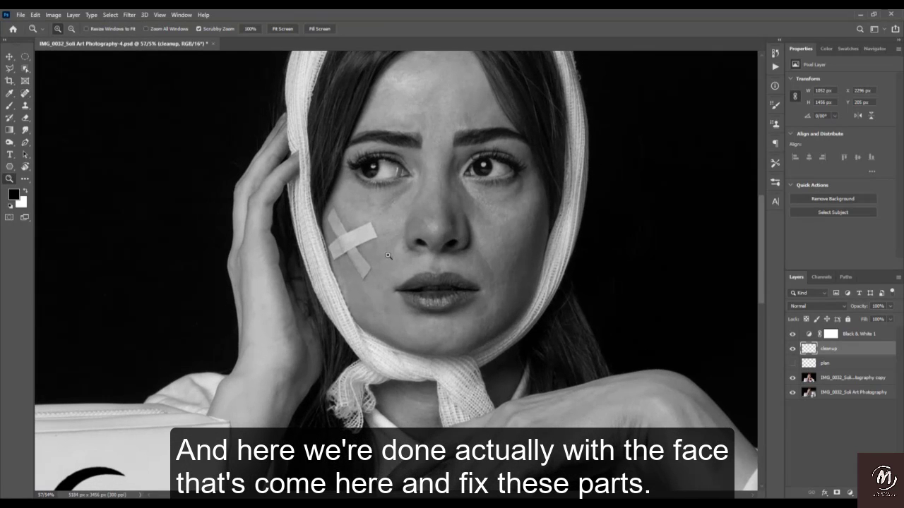
pyautogui.moveTo(312, 317); pyautogui.dragTo(417, 224)
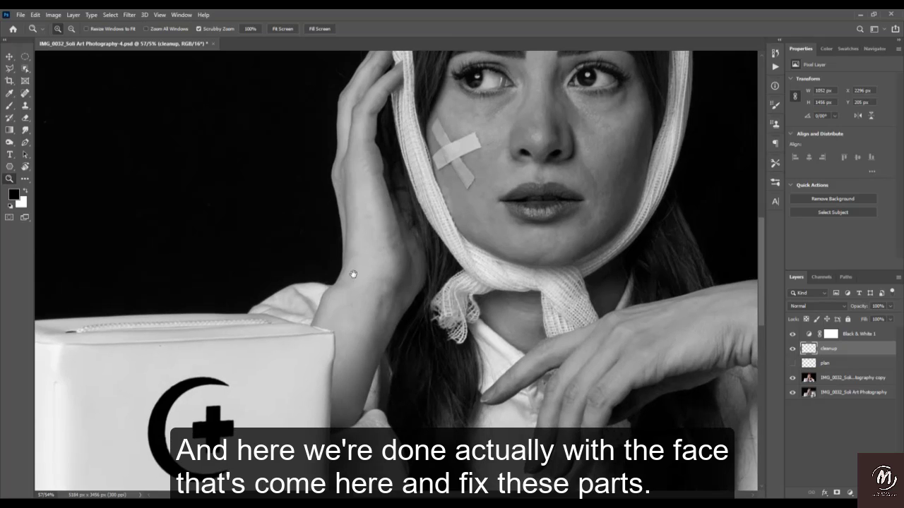
pyautogui.moveTo(343, 282); pyautogui.dragTo(492, 185)
pyautogui.moveTo(389, 260); pyautogui.dragTo(413, 179)
pyautogui.moveTo(380, 210); pyautogui.dragTo(371, 174)
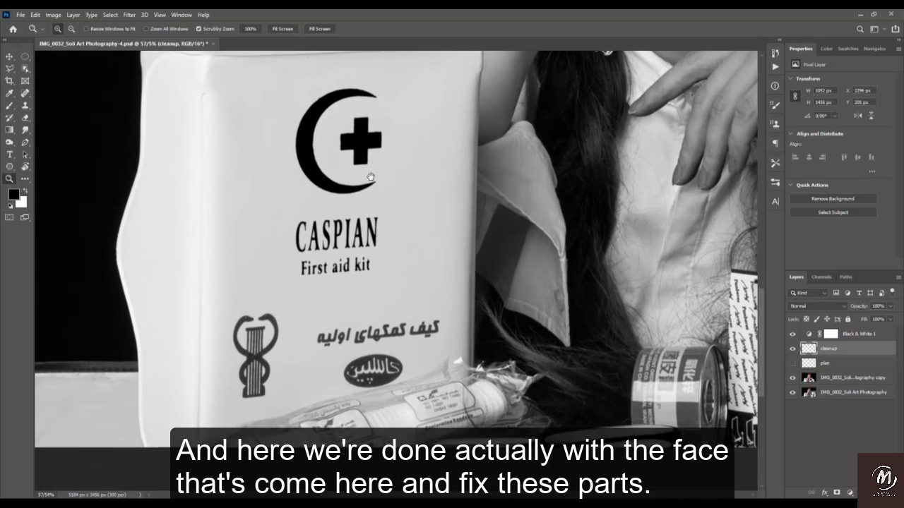
pyautogui.click(791, 335)
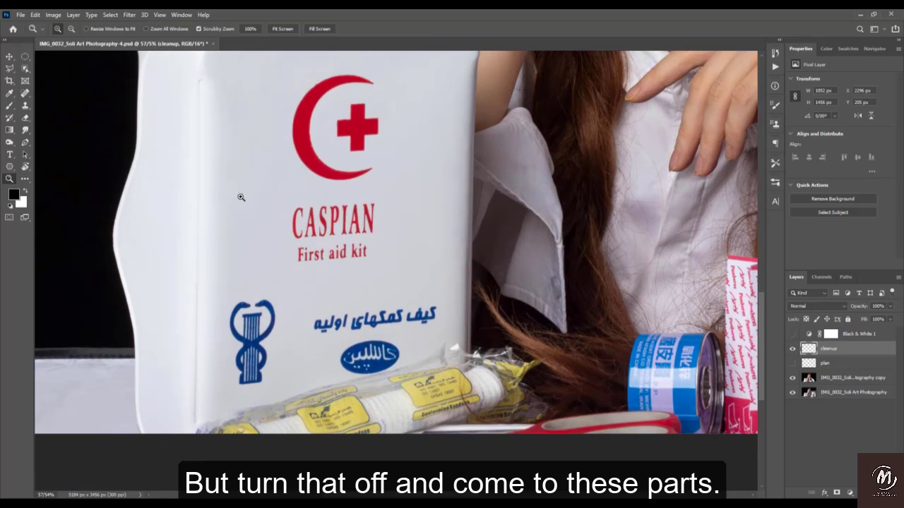
pyautogui.moveTo(329, 171); pyautogui.dragTo(332, 205)
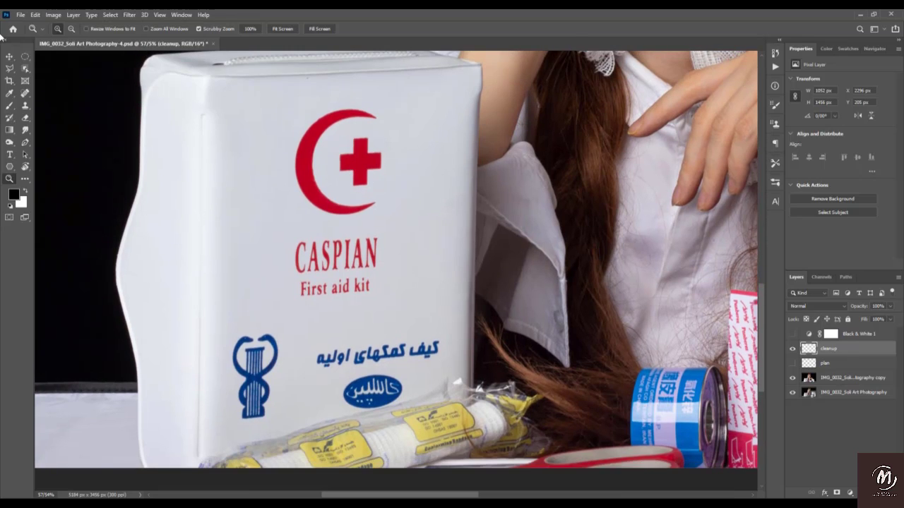
# Draw an elliptical selection around the kit's red crescent and cross emblem with the portrait copy layer active
pyautogui.click(25, 57)
pyautogui.click(65, 65)
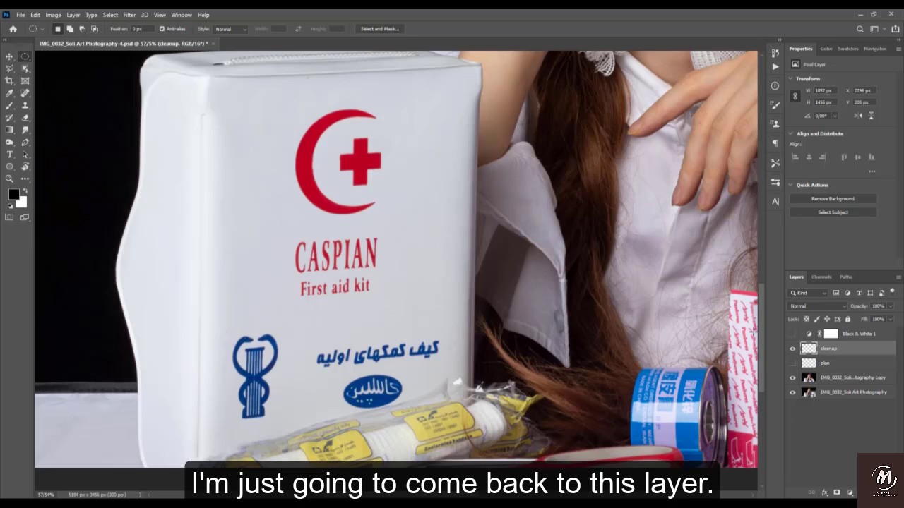
pyautogui.click(829, 379)
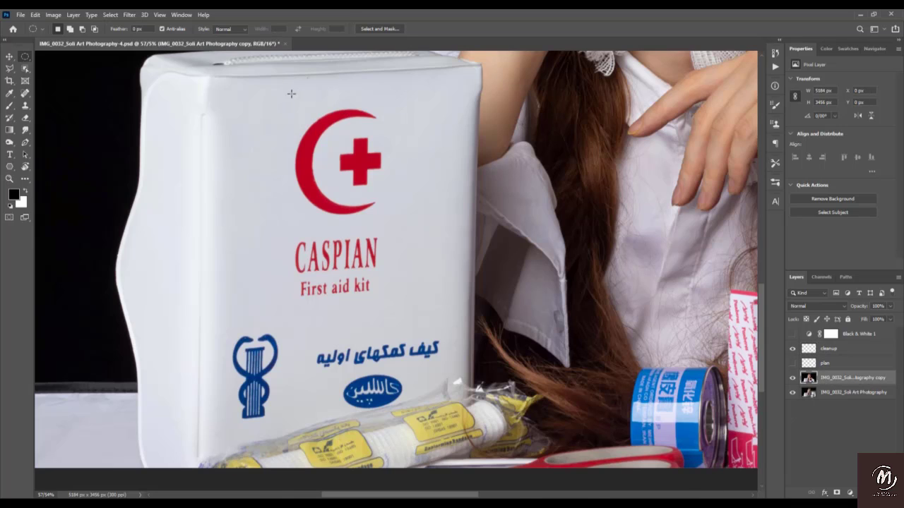
pyautogui.moveTo(276, 94); pyautogui.dragTo(428, 226)
pyautogui.moveTo(374, 179); pyautogui.dragTo(366, 178)
# Feather the emblem selection by 10 pixels and copy it to a new layer
pyautogui.rightClick(356, 155)
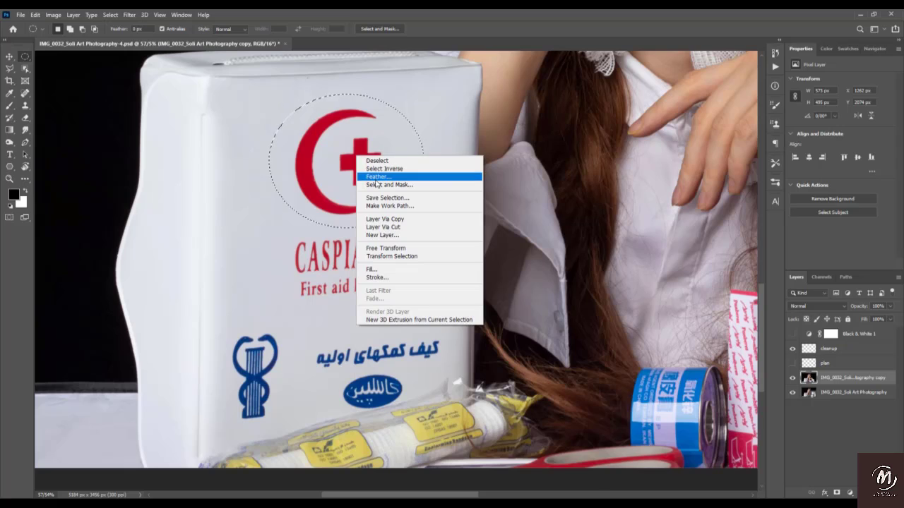
pyautogui.click(376, 180)
pyautogui.write('10')
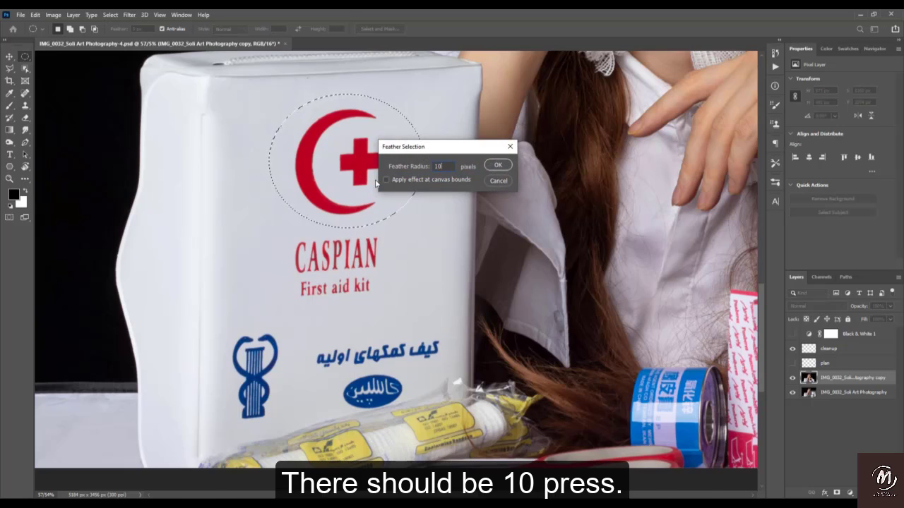
pyautogui.press('Return')
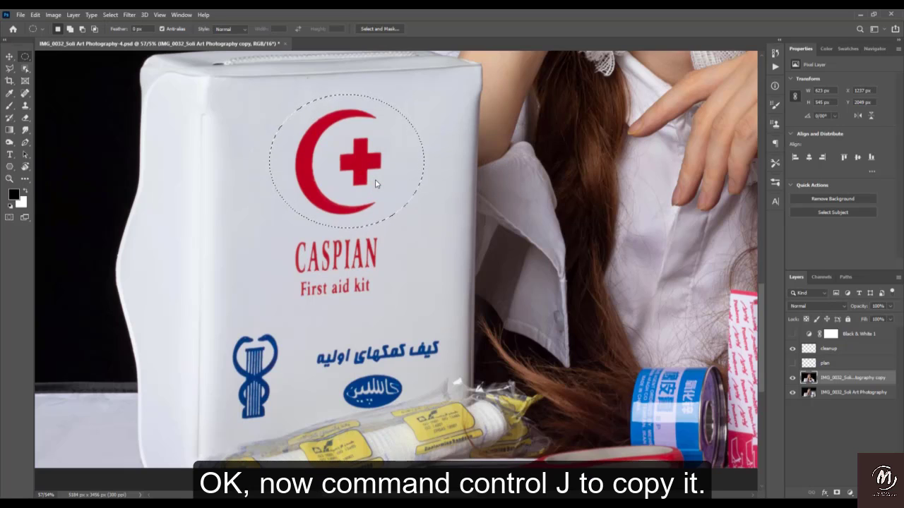
pyautogui.hotkey('ctrl', 'j')
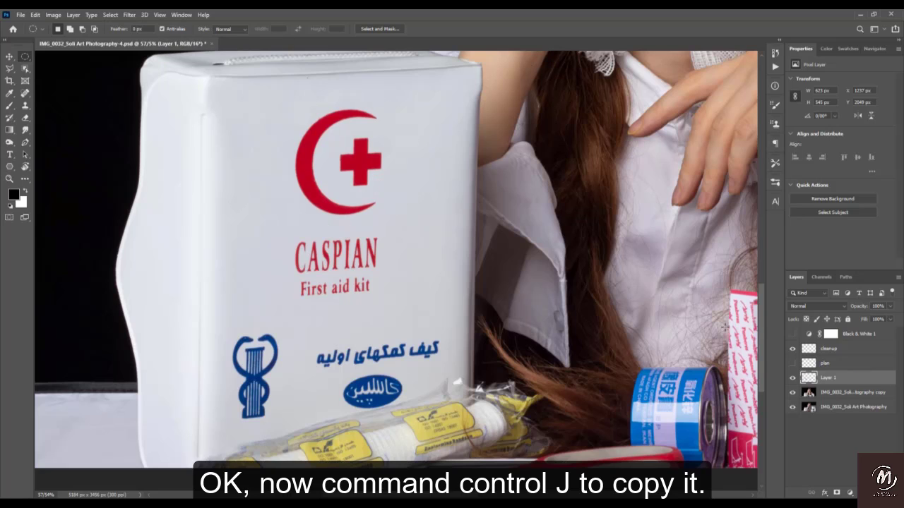
# Hide the copied emblem layer and make the portrait copy layer active again
pyautogui.moveTo(439, 287); pyautogui.dragTo(524, 303)
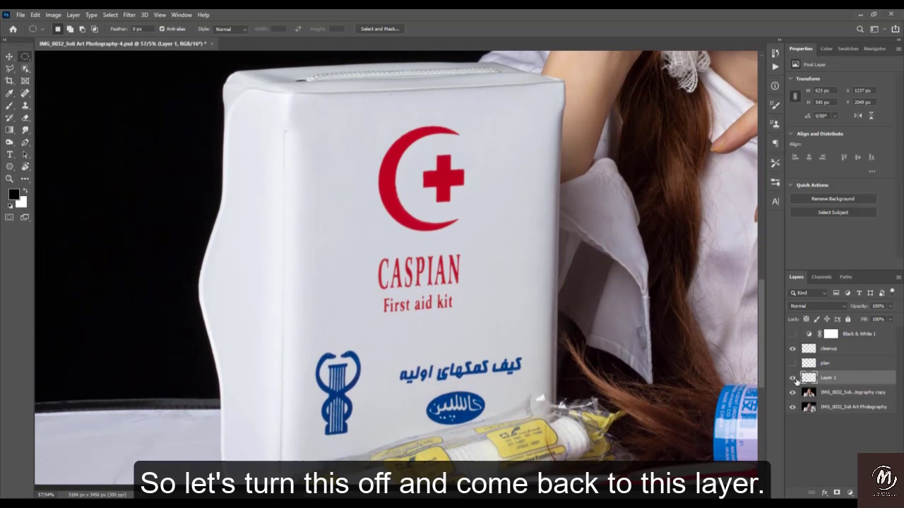
pyautogui.click(793, 378)
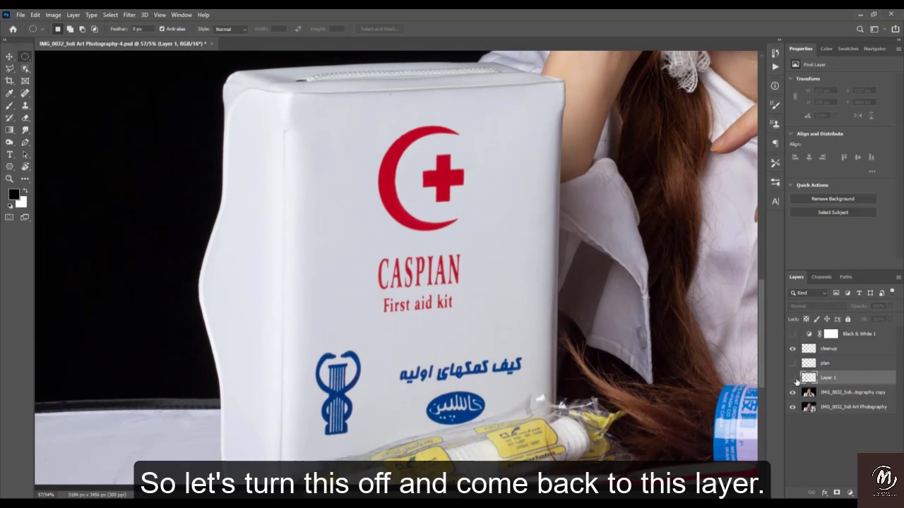
pyautogui.click(834, 394)
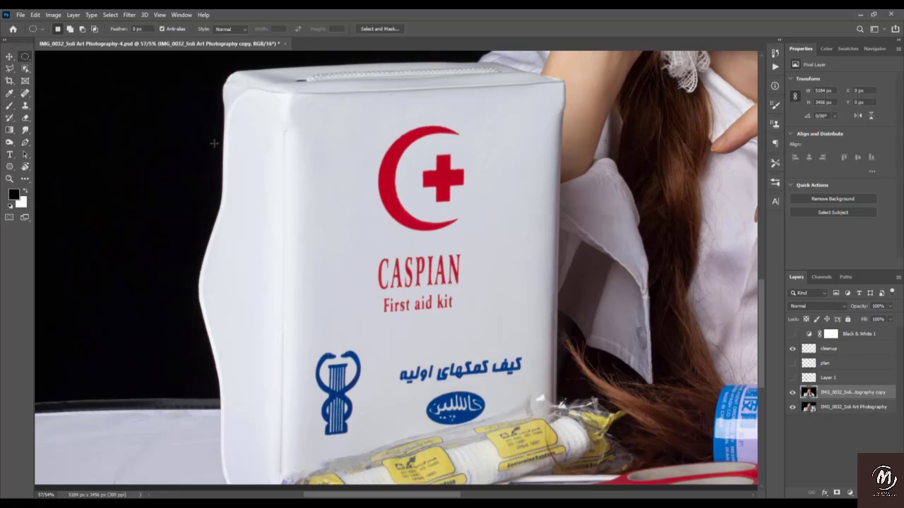
# Outline the printed area on the first aid kit's front with the Polygonal Lasso, following the plastic wrapper's edge along the bottom
pyautogui.press('l')
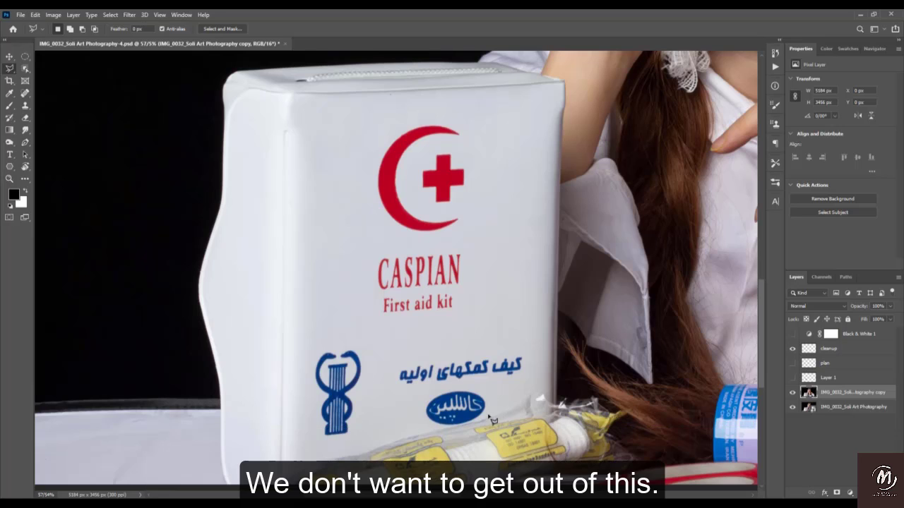
pyautogui.rightClick(10, 70)
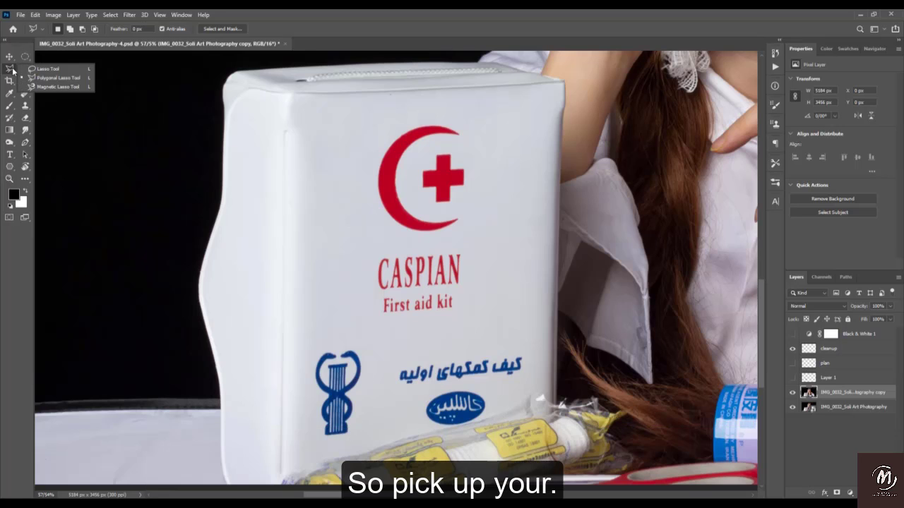
pyautogui.click(44, 78)
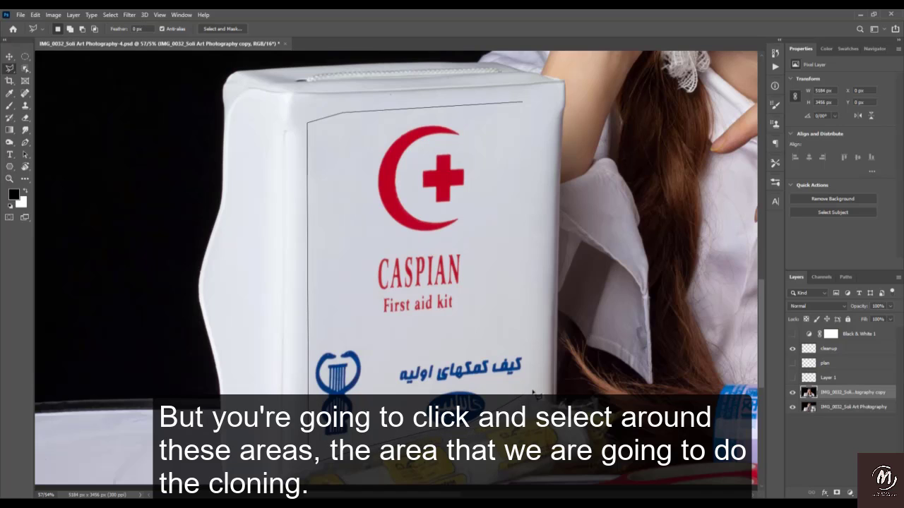
pyautogui.click(536, 384)
pyautogui.click(526, 103)
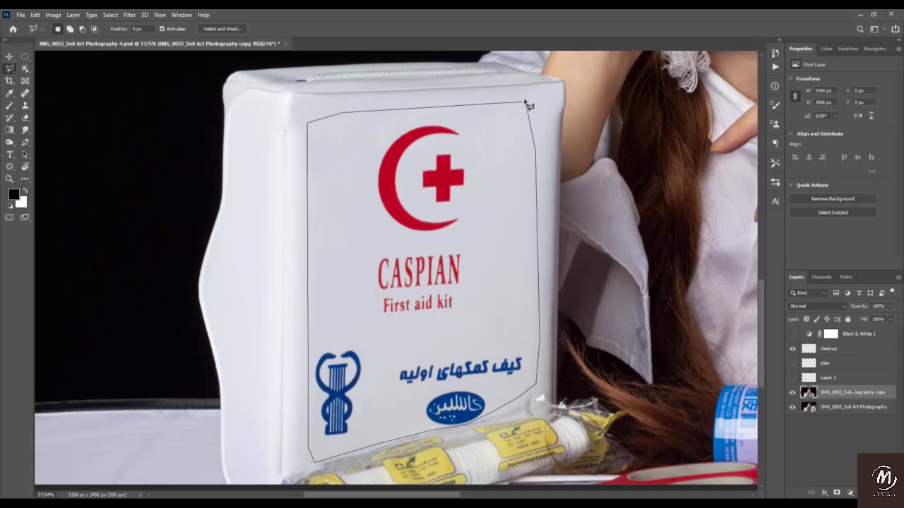
# Feather the selection around the kit's printed front by 10 pixels
pyautogui.rightClick(509, 133)
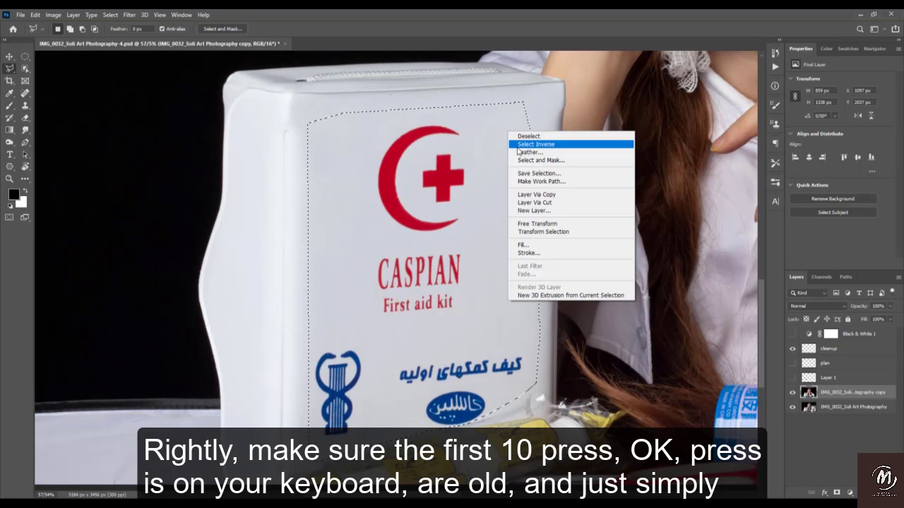
pyautogui.click(519, 151)
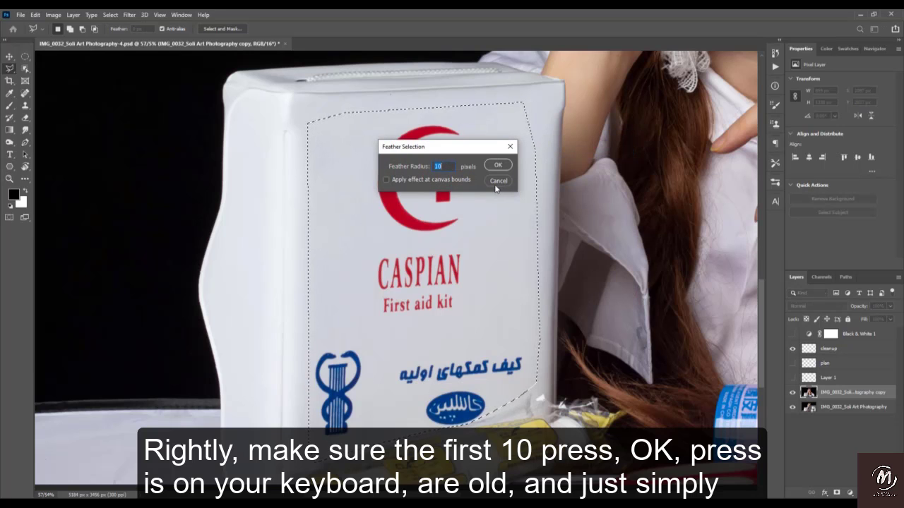
pyautogui.press('Return')
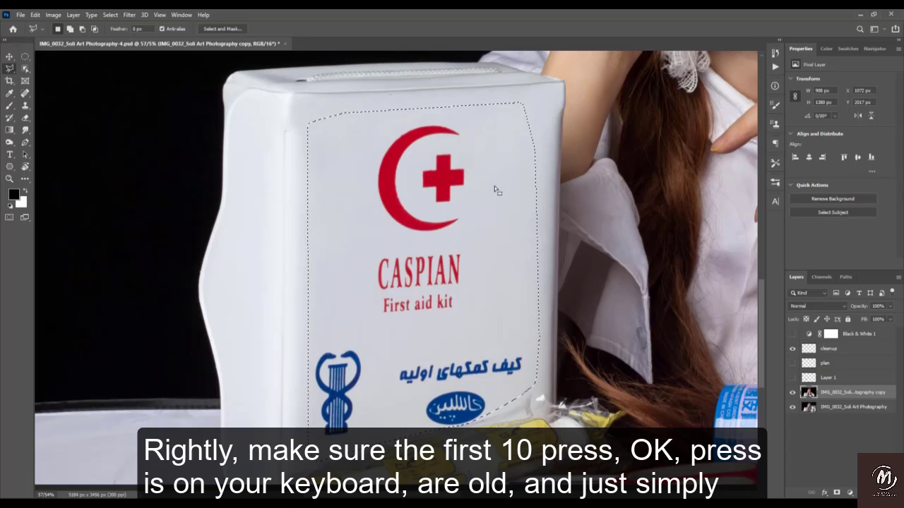
# Clone clean white surface from beside the red crescent and cross over the emblem with the Clone Stamp
pyautogui.press('s')
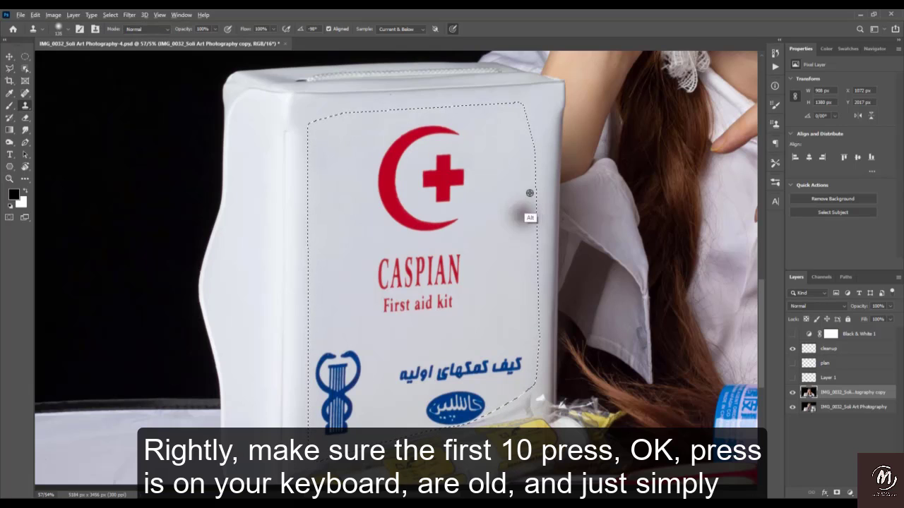
pyautogui.keyDown('alt'); pyautogui.click(518, 190); pyautogui.keyUp('alt')
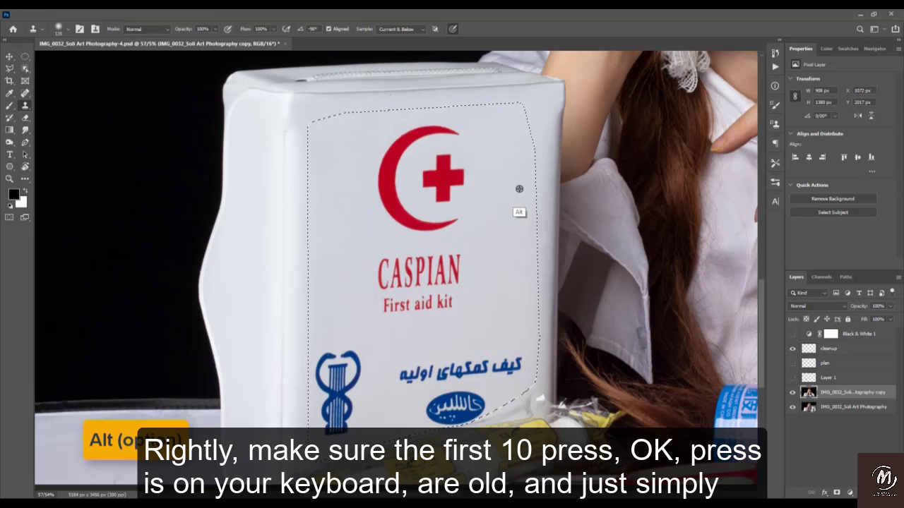
pyautogui.click(435, 128)
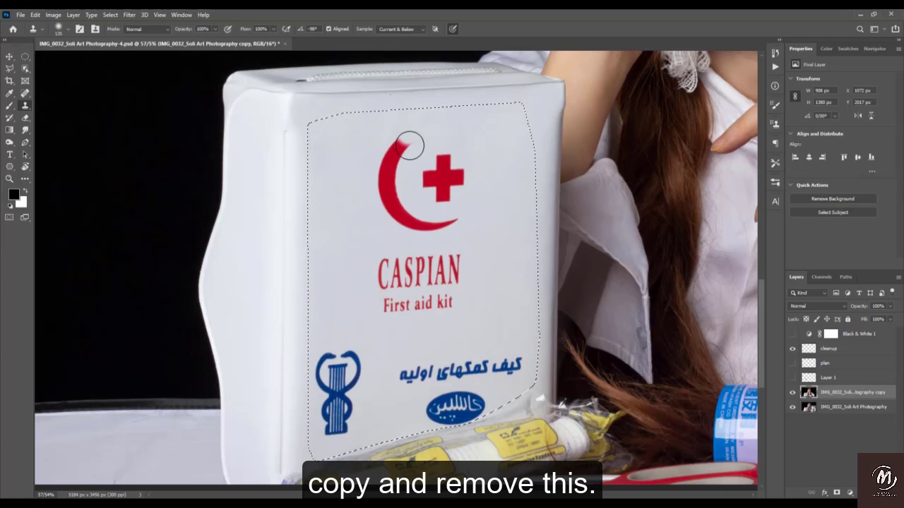
pyautogui.moveTo(410, 146)
pyautogui.mouseDown()
pyautogui.moveTo(455, 153)
pyautogui.moveTo(431, 164)
pyautogui.moveTo(464, 173)
pyautogui.moveTo(452, 167)
pyautogui.moveTo(435, 203)
pyautogui.moveTo(421, 195)
pyautogui.moveTo(452, 160)
pyautogui.moveTo(471, 171)
pyautogui.moveTo(386, 154)
pyautogui.moveTo(392, 171)
pyautogui.moveTo(400, 163)
pyautogui.moveTo(377, 165)
pyautogui.moveTo(411, 174)
pyautogui.moveTo(375, 191)
pyautogui.moveTo(407, 173)
pyautogui.moveTo(383, 199)
pyautogui.moveTo(437, 178)
pyautogui.mouseUp()
pyautogui.keyDown('alt'); pyautogui.click(474, 151); pyautogui.keyUp('alt')
pyautogui.keyDown('alt'); pyautogui.click(489, 169); pyautogui.keyUp('alt')
pyautogui.keyDown('alt'); pyautogui.click(496, 173); pyautogui.keyUp('alt')
pyautogui.moveTo(411, 207)
pyautogui.mouseDown()
pyautogui.moveTo(402, 221)
pyautogui.moveTo(411, 218)
pyautogui.mouseUp()
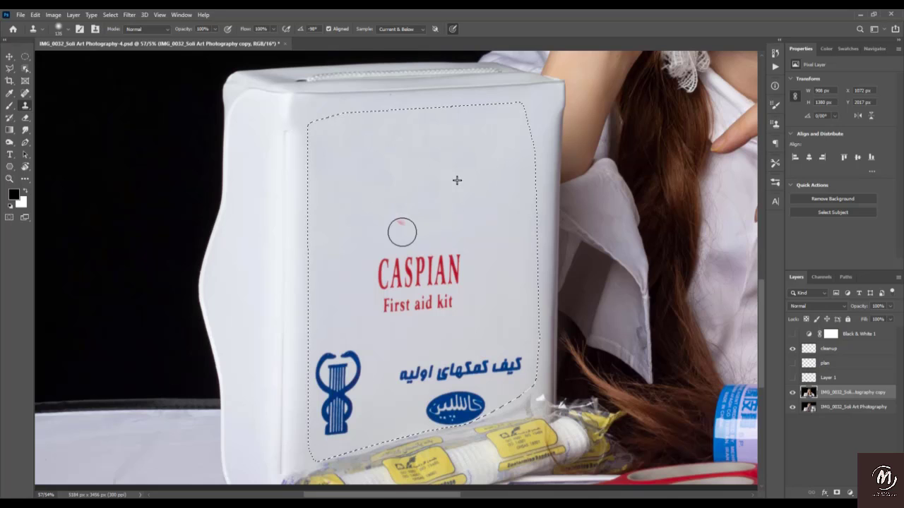
# Clone away the red CASPIAN First aid kit lettering and the blue serpent column logo on the kit
pyautogui.moveTo(418, 257)
pyautogui.mouseDown()
pyautogui.moveTo(377, 292)
pyautogui.moveTo(402, 308)
pyautogui.moveTo(442, 267)
pyautogui.mouseUp()
pyautogui.press('alt')
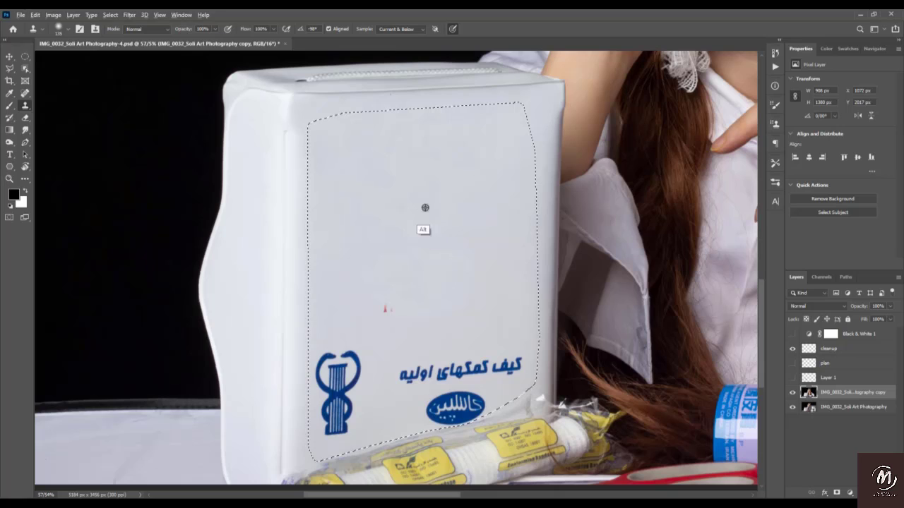
pyautogui.keyDown('alt'); pyautogui.click(348, 258); pyautogui.keyUp('alt')
pyautogui.moveTo(343, 309)
pyautogui.mouseDown()
pyautogui.moveTo(321, 351)
pyautogui.moveTo(346, 351)
pyautogui.moveTo(354, 362)
pyautogui.moveTo(333, 378)
pyautogui.moveTo(353, 405)
pyautogui.moveTo(351, 423)
pyautogui.moveTo(331, 444)
pyautogui.moveTo(335, 411)
pyautogui.mouseUp()
# Clone clean surface over the blue Persian lettering and the blue oval logo on the kit's lower front
pyautogui.keyDown('alt'); pyautogui.click(349, 258); pyautogui.keyUp('alt')
pyautogui.moveTo(416, 367); pyautogui.dragTo(442, 337)
pyautogui.moveTo(492, 368); pyautogui.dragTo(513, 375)
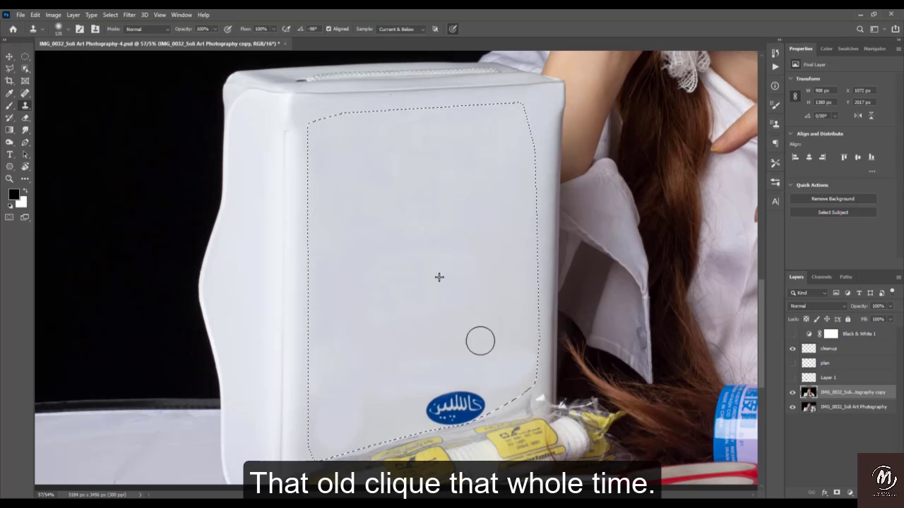
pyautogui.moveTo(468, 395)
pyautogui.mouseDown()
pyautogui.moveTo(469, 413)
pyautogui.moveTo(489, 409)
pyautogui.moveTo(464, 409)
pyautogui.moveTo(467, 420)
pyautogui.mouseUp()
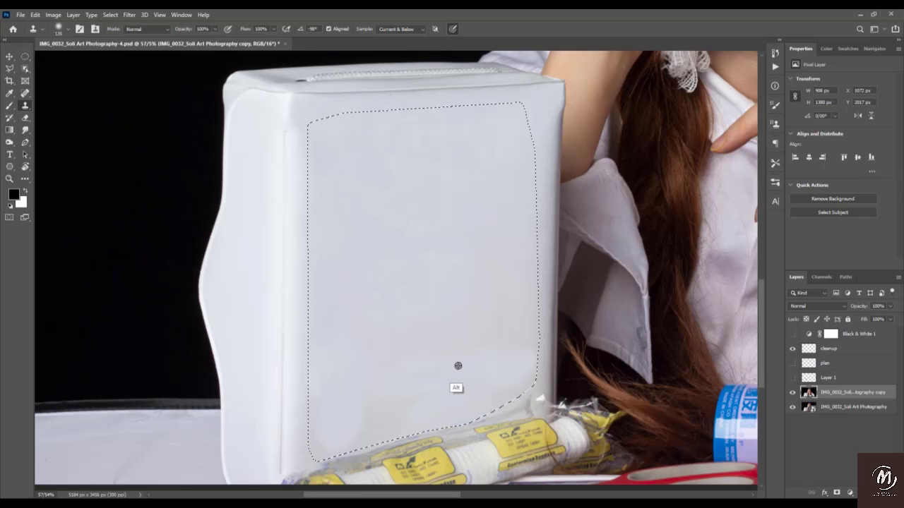
pyautogui.moveTo(444, 426); pyautogui.dragTo(437, 409)
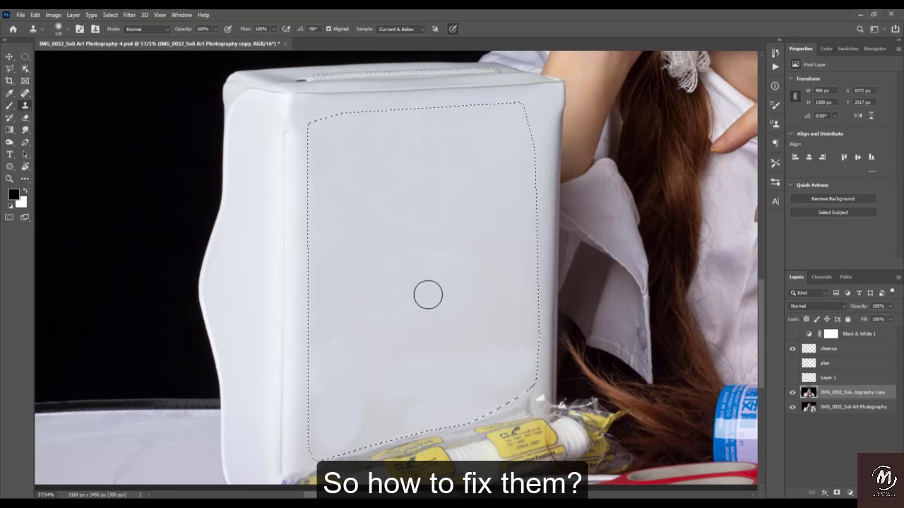
# Blend the cloned patches across the lower half of the kit's front with the Healing Brush, resampling nearby clean surface
pyautogui.rightClick(25, 92)
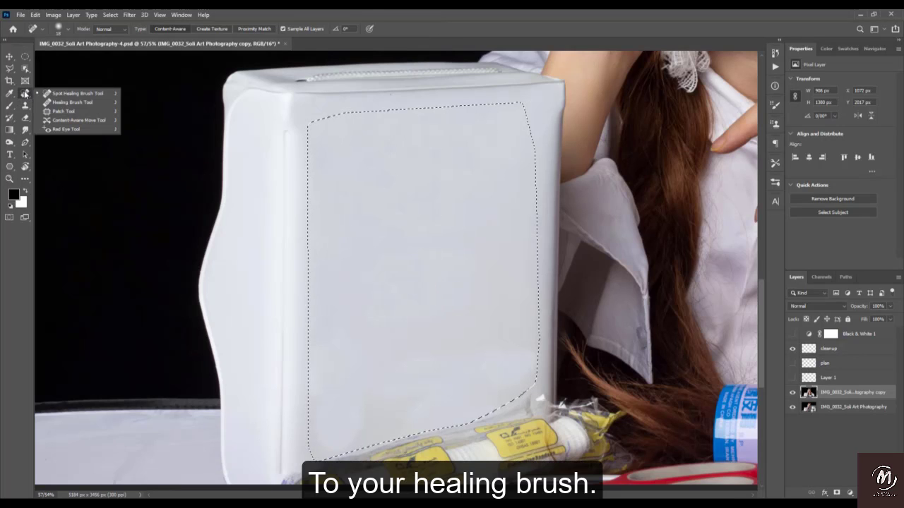
pyautogui.click(56, 101)
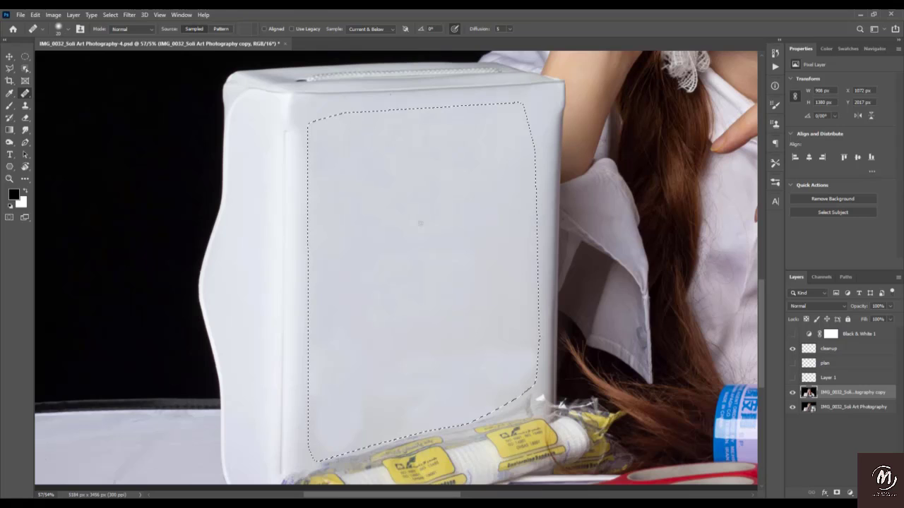
pyautogui.moveTo(404, 259); pyautogui.dragTo(438, 258)
pyautogui.keyDown('alt'); pyautogui.click(455, 241); pyautogui.keyUp('alt')
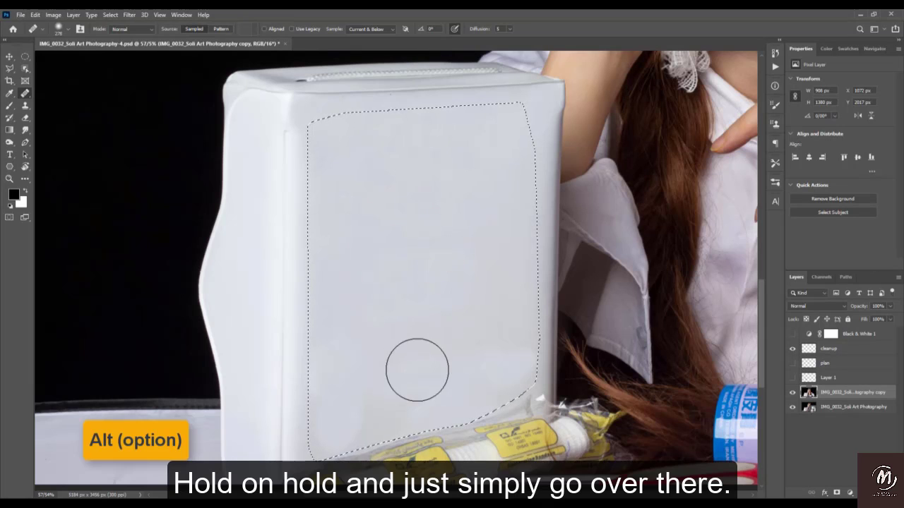
pyautogui.moveTo(417, 369)
pyautogui.mouseDown()
pyautogui.moveTo(335, 401)
pyautogui.moveTo(324, 416)
pyautogui.moveTo(338, 398)
pyautogui.moveTo(369, 387)
pyautogui.moveTo(387, 314)
pyautogui.mouseUp()
pyautogui.keyDown('alt'); pyautogui.click(442, 271); pyautogui.keyUp('alt')
pyautogui.moveTo(441, 359)
pyautogui.mouseDown()
pyautogui.moveTo(424, 373)
pyautogui.moveTo(477, 341)
pyautogui.moveTo(518, 343)
pyautogui.mouseUp()
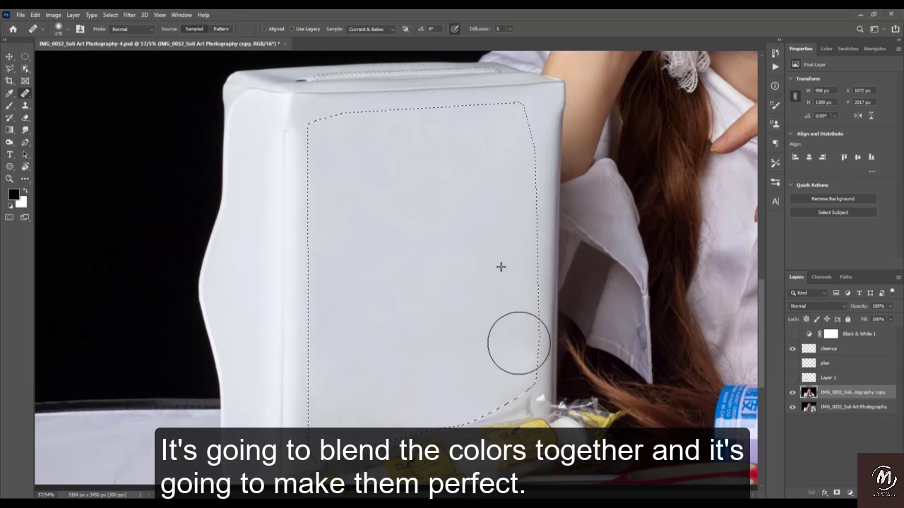
pyautogui.keyDown('alt'); pyautogui.click(483, 211); pyautogui.keyUp('alt')
pyautogui.moveTo(390, 297)
pyautogui.mouseDown()
pyautogui.moveTo(372, 246)
pyautogui.moveTo(428, 277)
pyautogui.moveTo(390, 230)
pyautogui.moveTo(384, 269)
pyautogui.mouseUp()
pyautogui.keyDown('alt'); pyautogui.click(466, 329); pyautogui.keyUp('alt')
pyautogui.keyDown('alt'); pyautogui.click(449, 254); pyautogui.keyUp('alt')
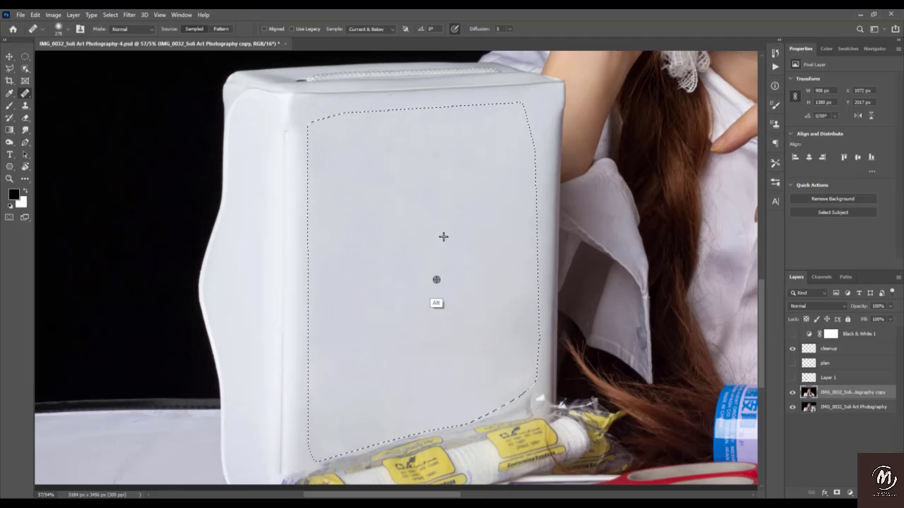
pyautogui.keyDown('alt'); pyautogui.click(435, 280); pyautogui.keyUp('alt')
pyautogui.moveTo(446, 354)
pyautogui.mouseDown()
pyautogui.moveTo(440, 381)
pyautogui.moveTo(369, 430)
pyautogui.mouseUp()
pyautogui.keyDown('alt'); pyautogui.click(427, 312); pyautogui.keyUp('alt')
pyautogui.moveTo(364, 390)
pyautogui.mouseDown()
pyautogui.moveTo(341, 358)
pyautogui.moveTo(351, 367)
pyautogui.mouseUp()
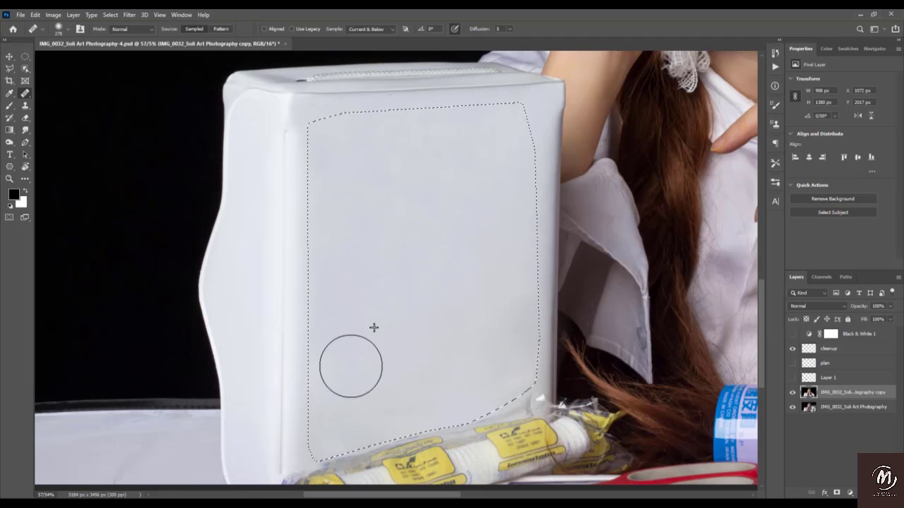
# Heal the uneven tones along the left side and upper part of the kit's front panel
pyautogui.keyDown('alt'); pyautogui.click(410, 315); pyautogui.keyUp('alt')
pyautogui.moveTo(343, 309)
pyautogui.mouseDown()
pyautogui.moveTo(327, 257)
pyautogui.moveTo(359, 224)
pyautogui.mouseUp()
pyautogui.keyDown('alt'); pyautogui.click(417, 250); pyautogui.keyUp('alt')
pyautogui.moveTo(392, 172)
pyautogui.mouseDown()
pyautogui.moveTo(429, 133)
pyautogui.moveTo(413, 132)
pyautogui.moveTo(410, 168)
pyautogui.mouseUp()
pyautogui.keyDown('alt'); pyautogui.click(423, 265); pyautogui.keyUp('alt')
pyautogui.keyDown('alt'); pyautogui.click(454, 277); pyautogui.keyUp('alt')
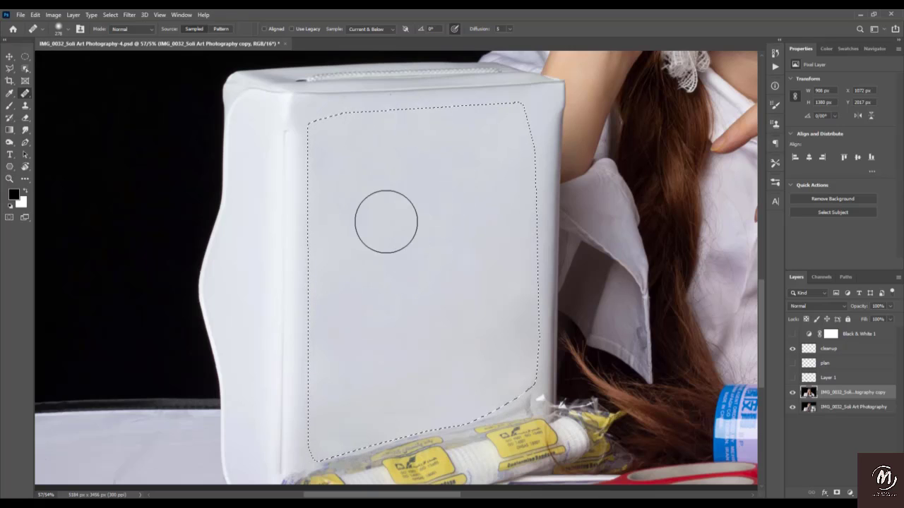
pyautogui.moveTo(386, 222); pyautogui.dragTo(378, 210)
pyautogui.keyDown('alt'); pyautogui.click(394, 240); pyautogui.keyUp('alt')
pyautogui.moveTo(419, 127); pyautogui.dragTo(433, 140)
pyautogui.keyDown('alt'); pyautogui.click(417, 234); pyautogui.keyUp('alt')
pyautogui.moveTo(523, 130)
pyautogui.mouseDown()
pyautogui.moveTo(512, 121)
pyautogui.moveTo(503, 144)
pyautogui.mouseUp()
# Heal the patchy tones along the right side and bottom edge of the kit's front, and clear the selection
pyautogui.keyDown('alt'); pyautogui.click(459, 220); pyautogui.keyUp('alt')
pyautogui.moveTo(518, 216)
pyautogui.mouseDown()
pyautogui.moveTo(527, 232)
pyautogui.moveTo(496, 271)
pyautogui.mouseUp()
pyautogui.keyDown('alt'); pyautogui.click(496, 212); pyautogui.keyUp('alt')
pyautogui.moveTo(522, 300); pyautogui.dragTo(520, 366)
pyautogui.moveTo(512, 328)
pyautogui.mouseDown()
pyautogui.moveTo(519, 365)
pyautogui.moveTo(507, 385)
pyautogui.mouseUp()
pyautogui.keyDown('alt'); pyautogui.click(467, 302); pyautogui.keyUp('alt')
pyautogui.moveTo(463, 409); pyautogui.dragTo(460, 389)
pyautogui.moveTo(398, 445)
pyautogui.mouseDown()
pyautogui.moveTo(415, 425)
pyautogui.moveTo(419, 368)
pyautogui.mouseUp()
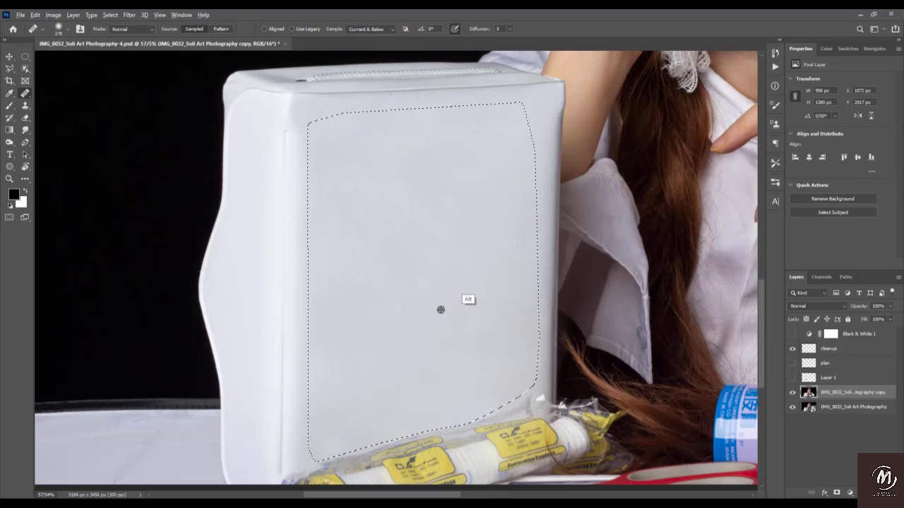
pyautogui.keyDown('alt'); pyautogui.click(440, 310); pyautogui.keyUp('alt')
pyautogui.moveTo(375, 455); pyautogui.dragTo(369, 384)
pyautogui.hotkey('ctrl', 'd')
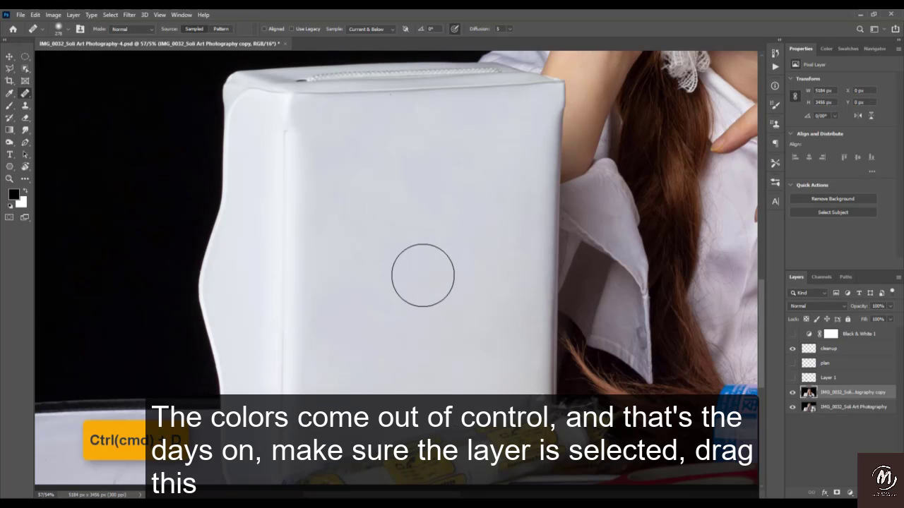
# Show Layer 1 with the copied red emblem and move it straight down to the middle of the kit's front
pyautogui.click(792, 379)
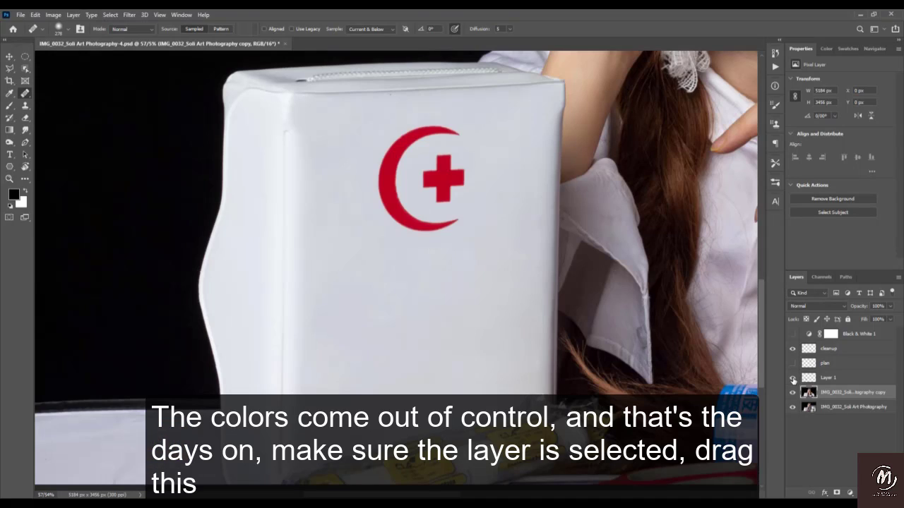
pyautogui.press('v')
pyautogui.click(825, 379)
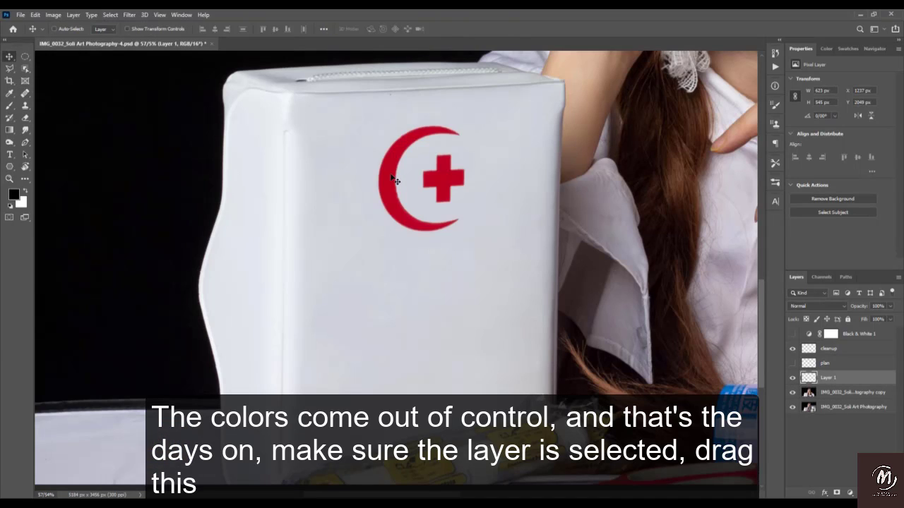
pyautogui.moveTo(393, 180); pyautogui.dragTo(387, 291)
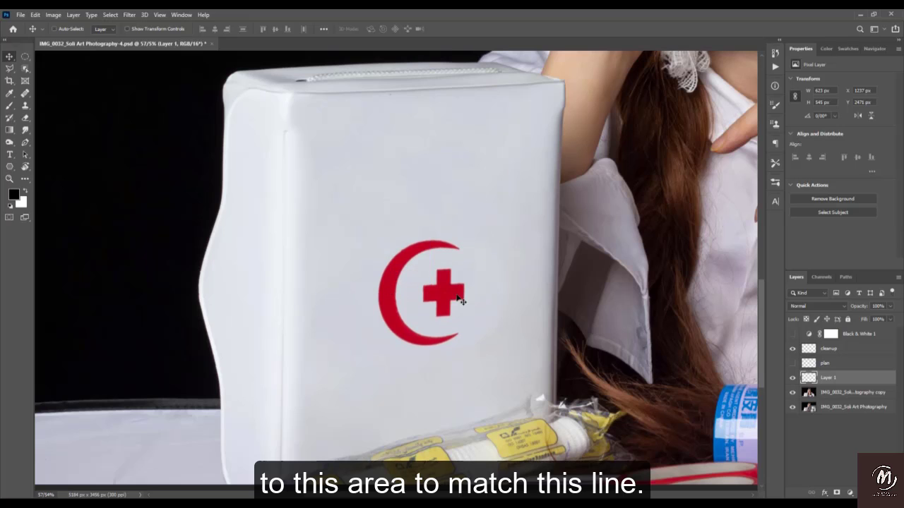
# Add a layer mask to Layer 1 and brush black at 23% flow around the emblem to blend its edges
pyautogui.scroll(2, 498, 307)
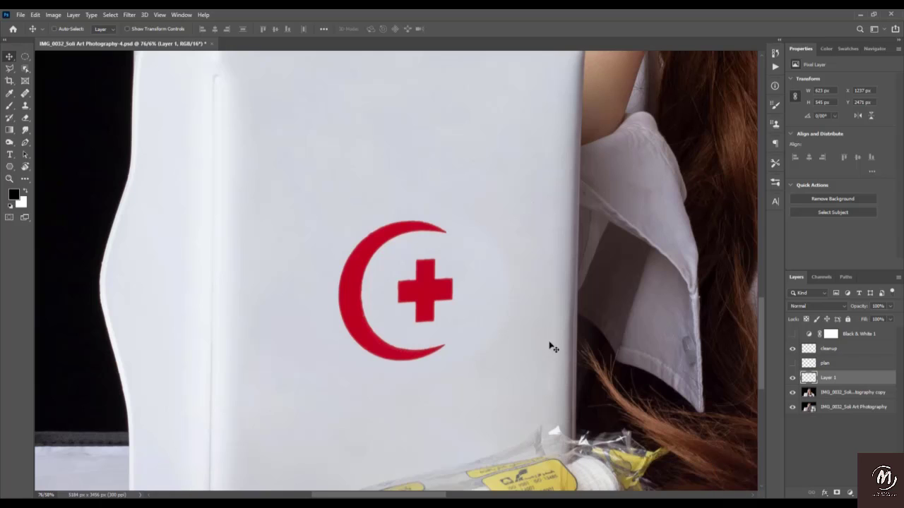
pyautogui.click(834, 491)
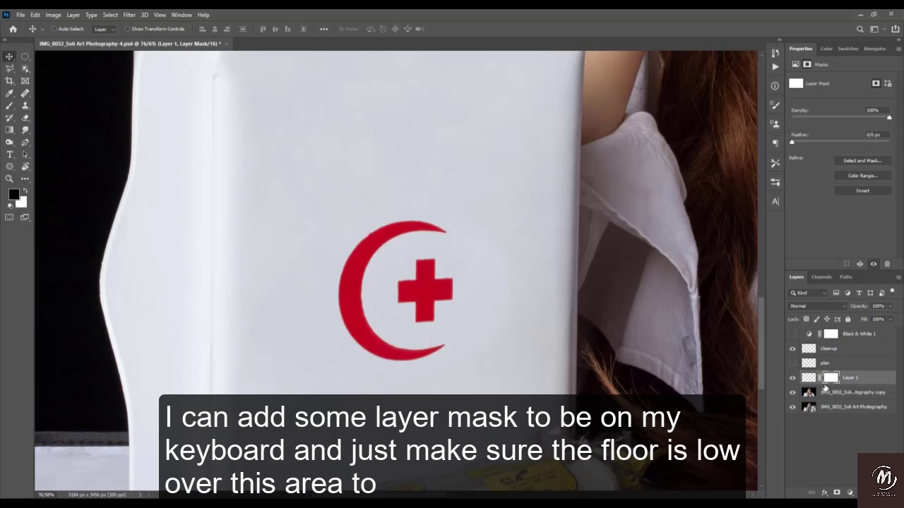
pyautogui.press('b')
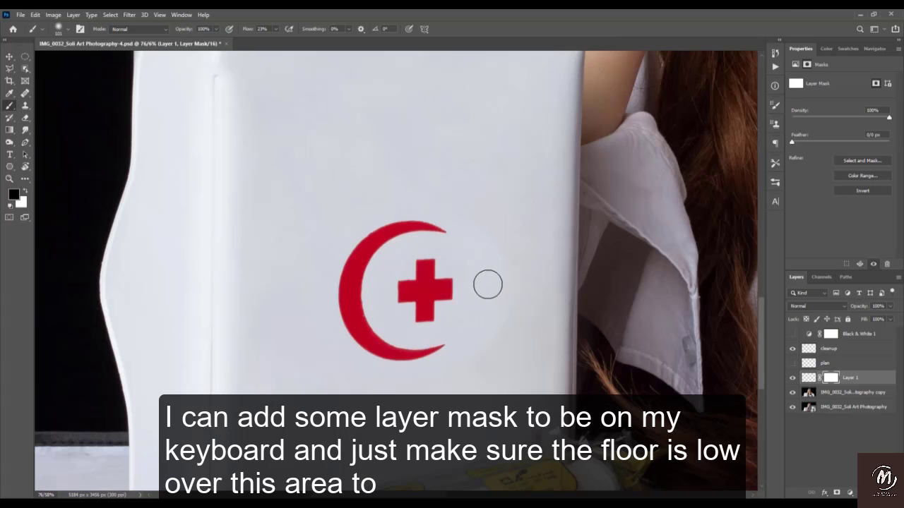
pyautogui.moveTo(491, 260); pyautogui.dragTo(508, 263)
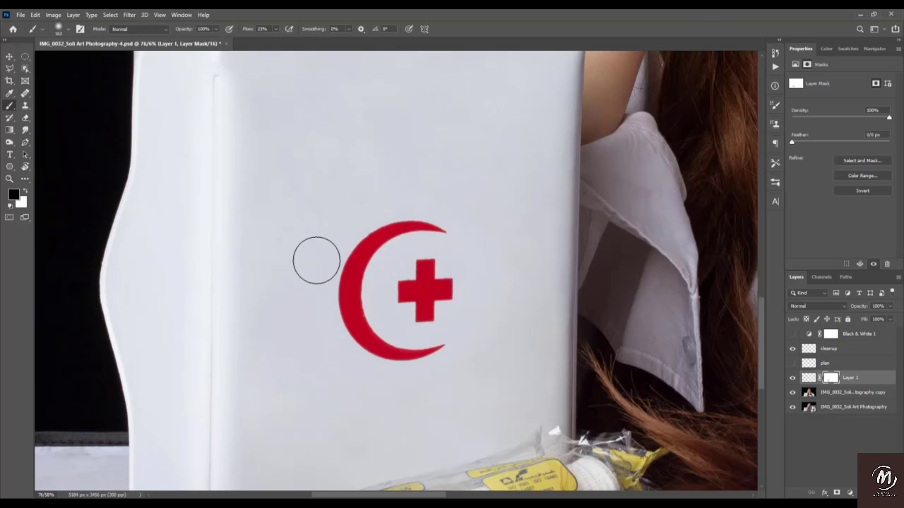
# Stamp all visible layers into a new layer named cleanup above the existing cleanup layer
pyautogui.scroll(-4, 344, 280)
pyautogui.scroll(-2, 370, 214)
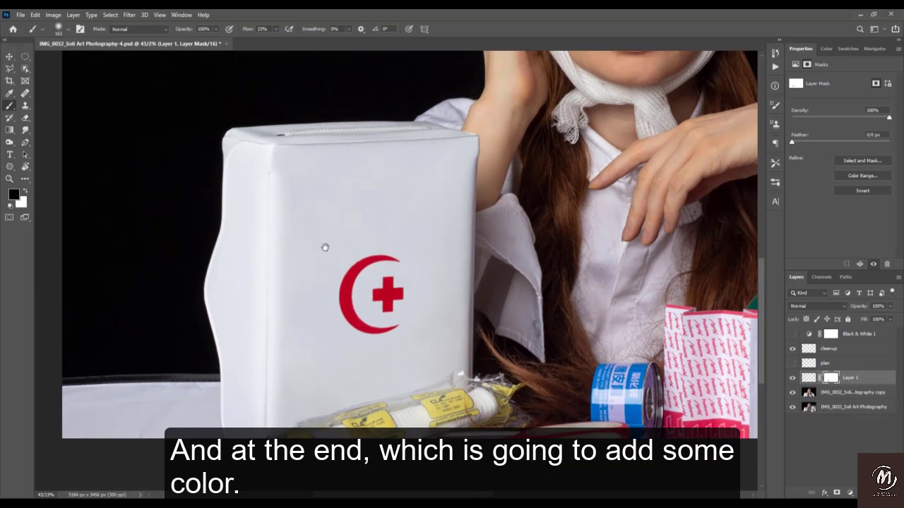
pyautogui.scroll(-1, 313, 250)
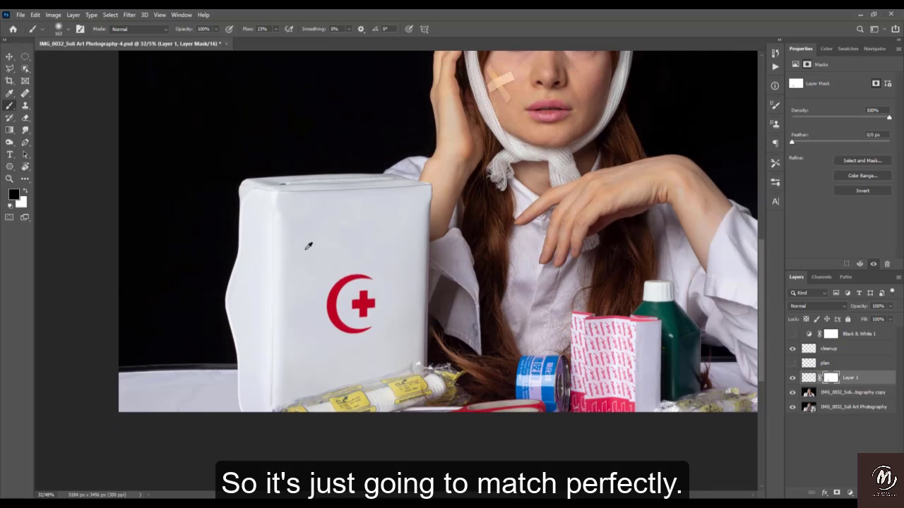
pyautogui.moveTo(524, 181); pyautogui.dragTo(466, 232)
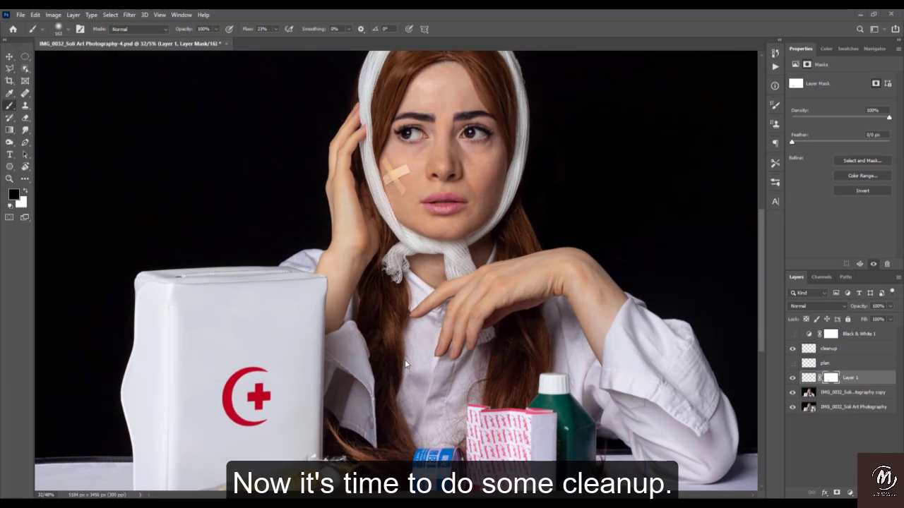
pyautogui.click(836, 351)
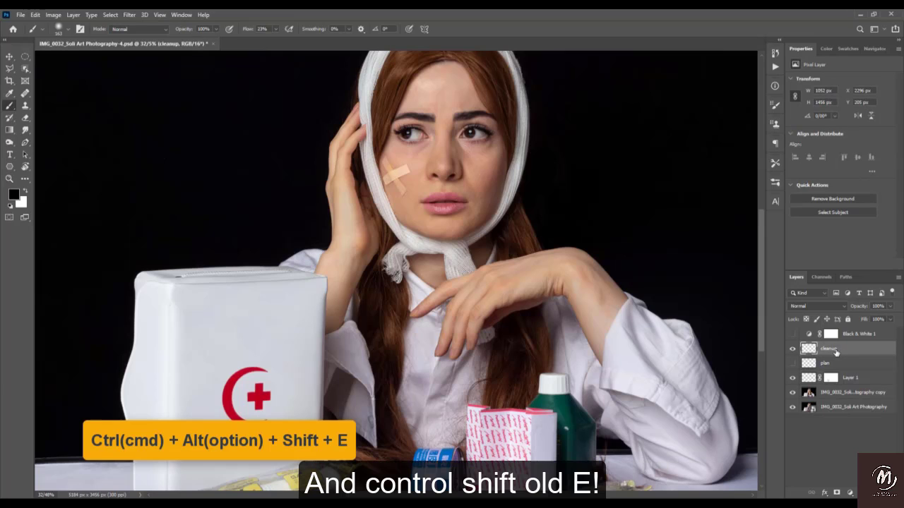
pyautogui.hotkey('ctrl', 'alt', 'shift', 'e')
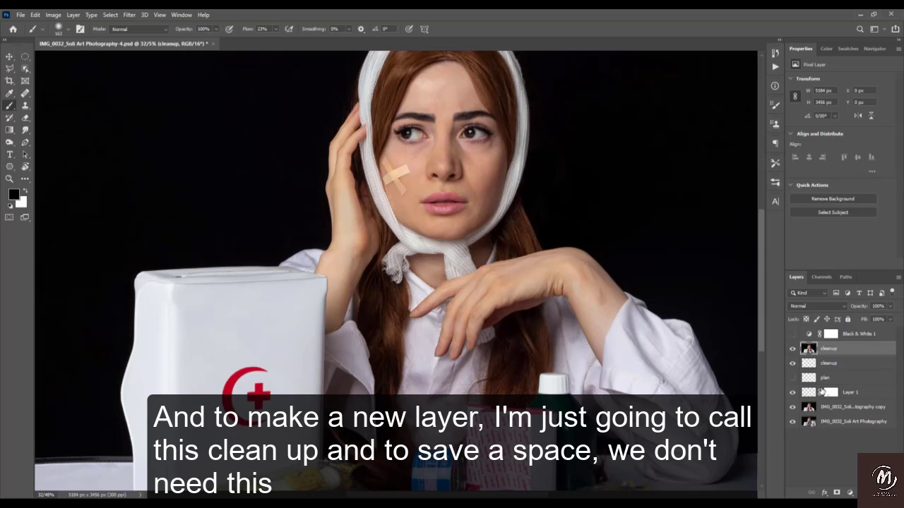
# Delete the old transparent cleanup layer and the masked Layer 1
pyautogui.click(835, 364)
pyautogui.keyDown('ctrl'); pyautogui.click(850, 394); pyautogui.keyUp('ctrl')
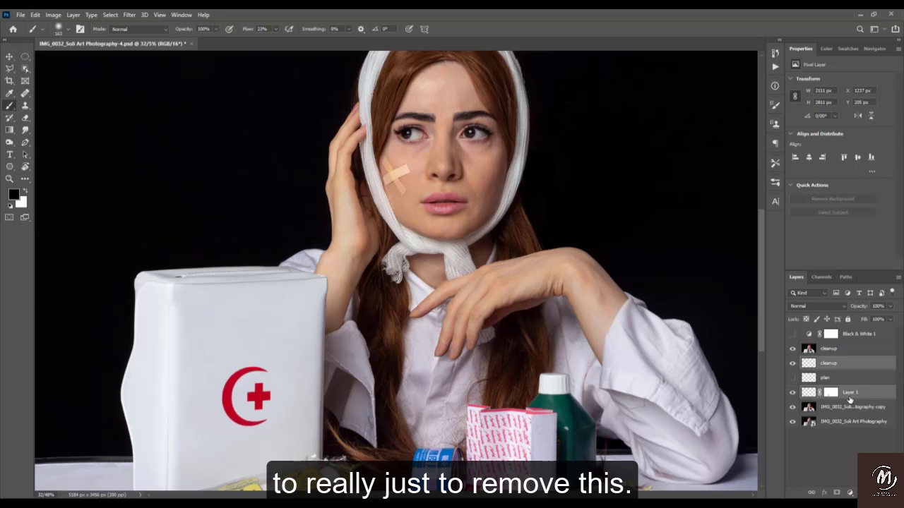
pyautogui.press('Delete')
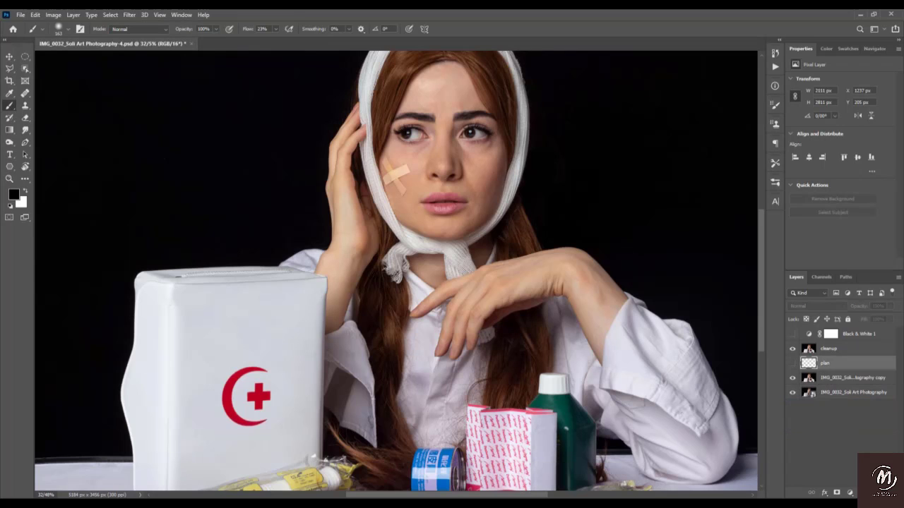
# Rename the Black & White 1 adjustment layer to help
pyautogui.doubleClick(846, 336)
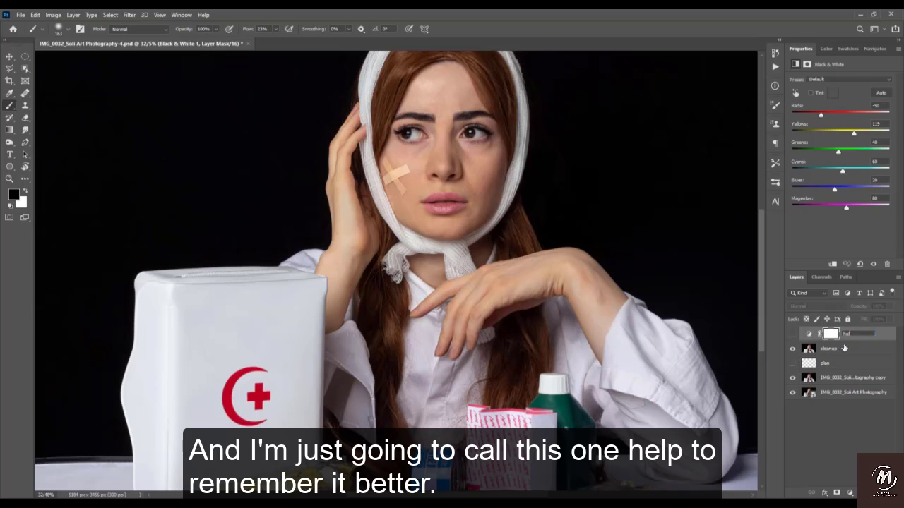
pyautogui.write('help')
pyautogui.press('Return')
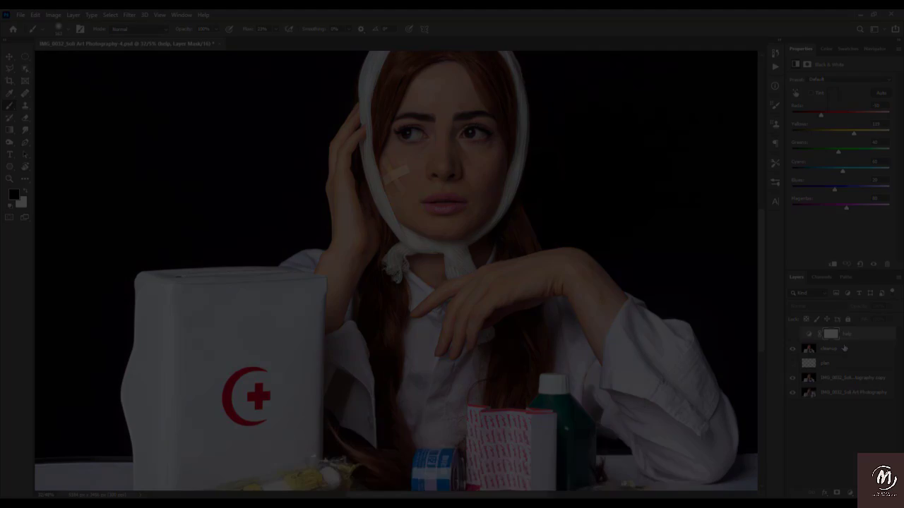